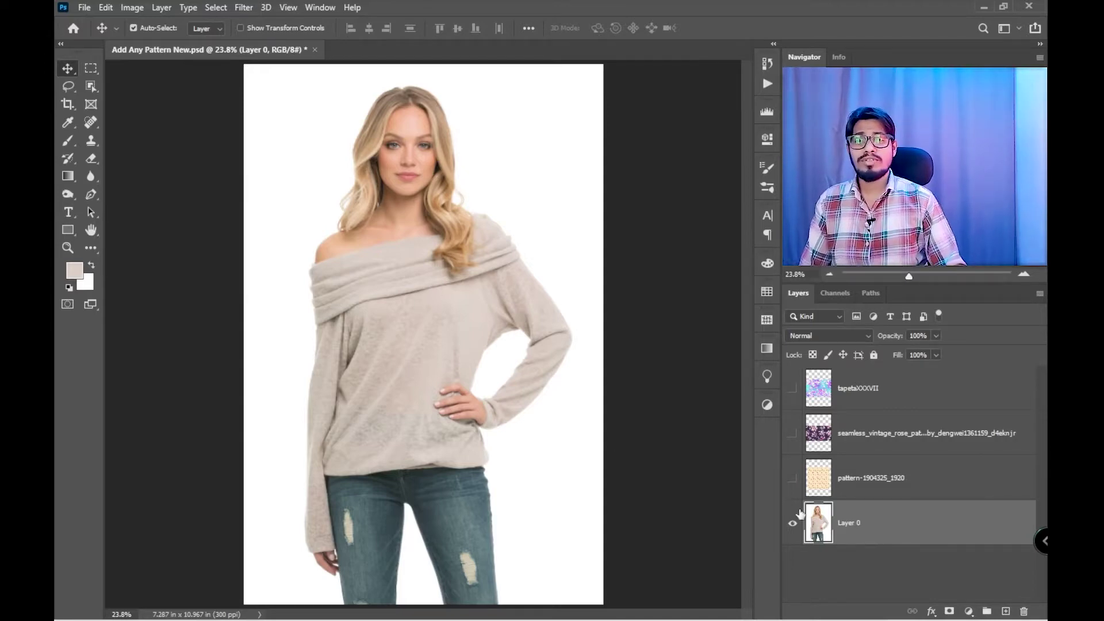
Step: Preview the star, purple rose and cyan-pink floral pattern layers, then hide them again
{"action": "left_click", "coordinate": [792, 480]}
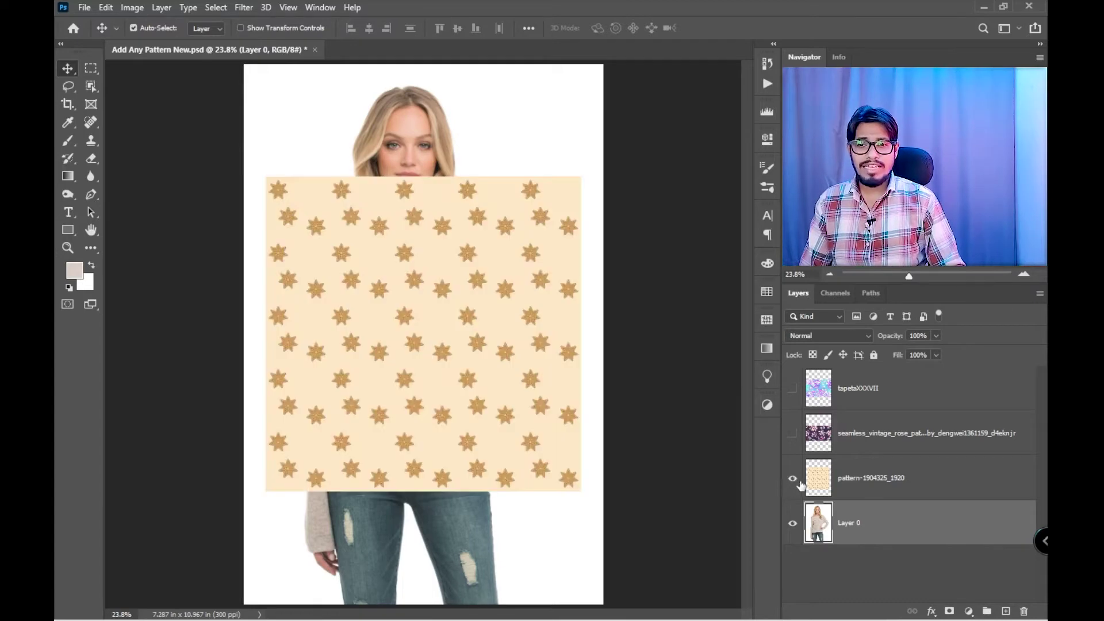
{"action": "left_click", "coordinate": [793, 434]}
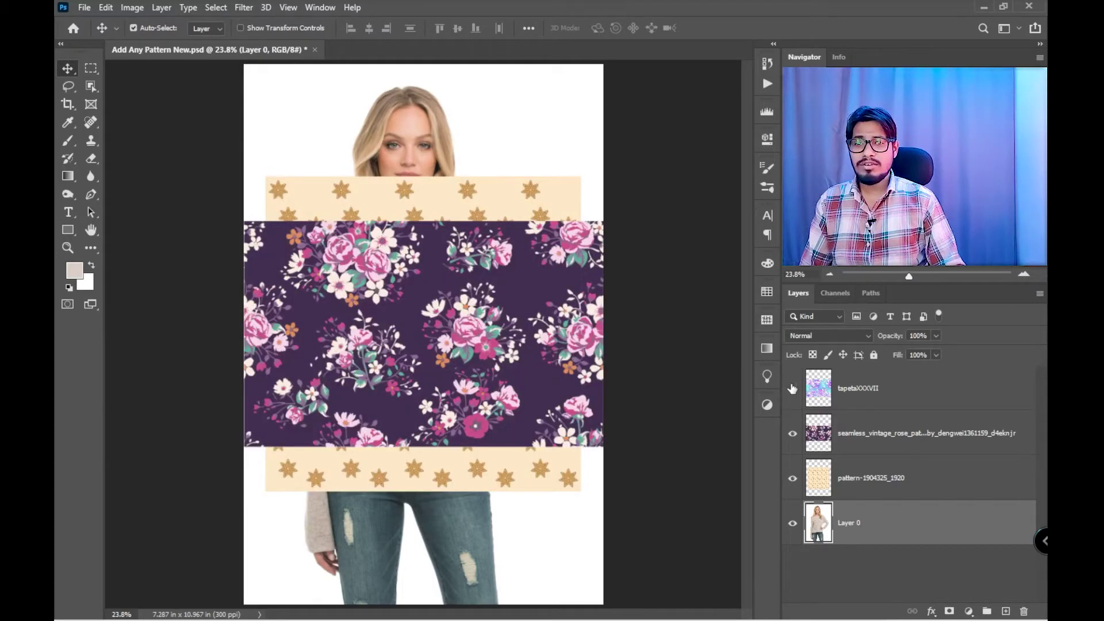
{"action": "left_click", "coordinate": [792, 389]}
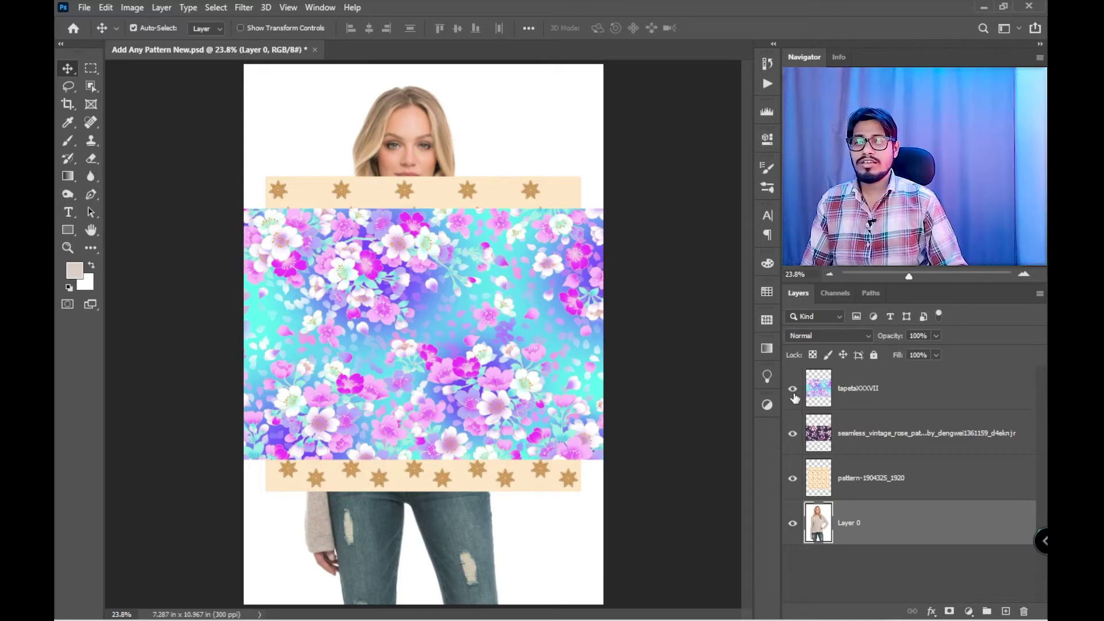
{"action": "left_click", "coordinate": [793, 389]}
{"action": "left_click", "coordinate": [792, 478]}
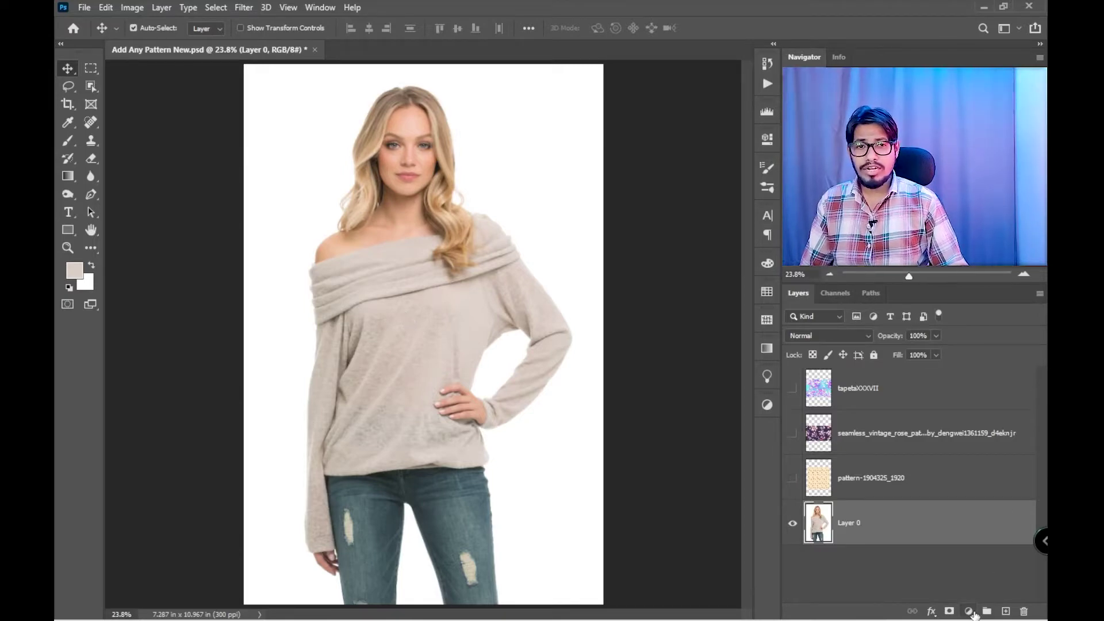
Step: Add a Hue/Saturation adjustment layer with Saturation set to -100
{"action": "left_click", "coordinate": [970, 611]}
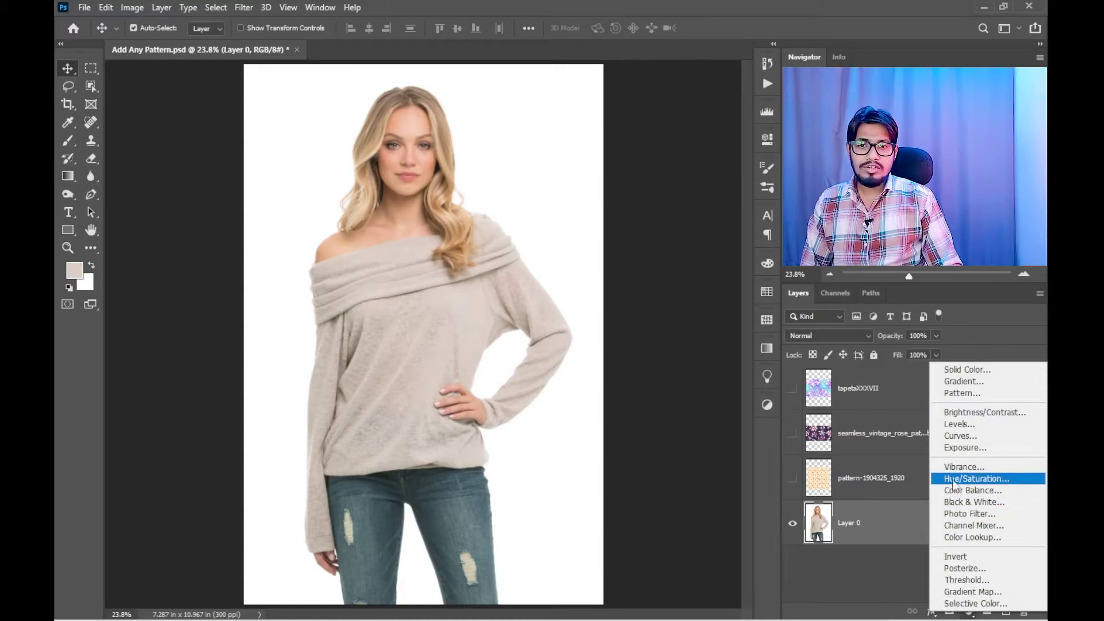
{"action": "left_click", "coordinate": [987, 480]}
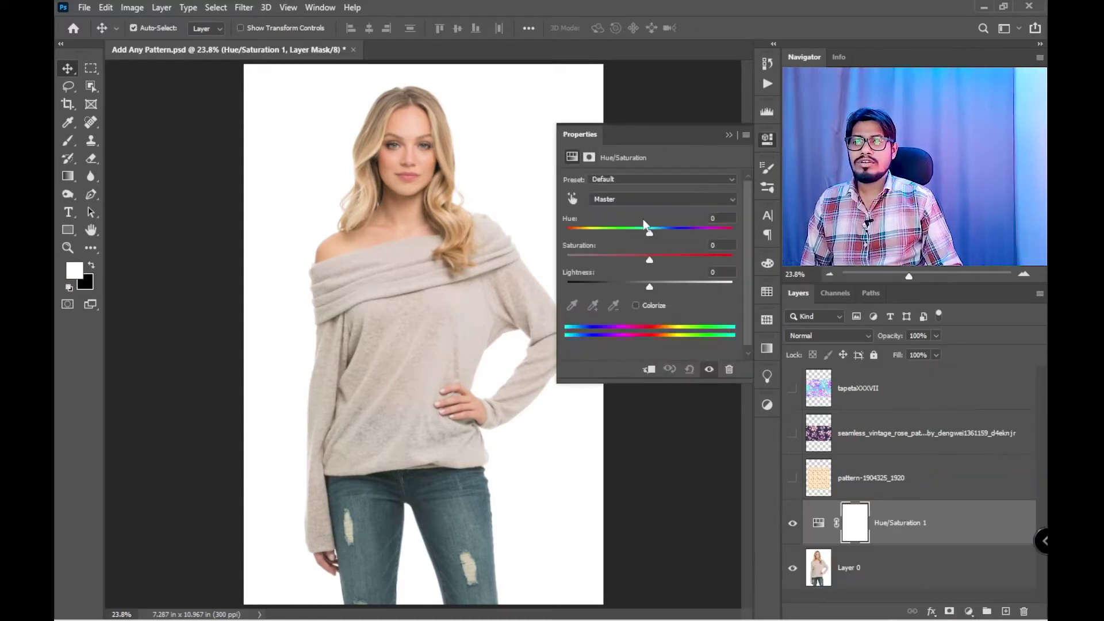
{"action": "left_click_drag", "start_coordinate": [649, 262], "coordinate": [566, 261]}
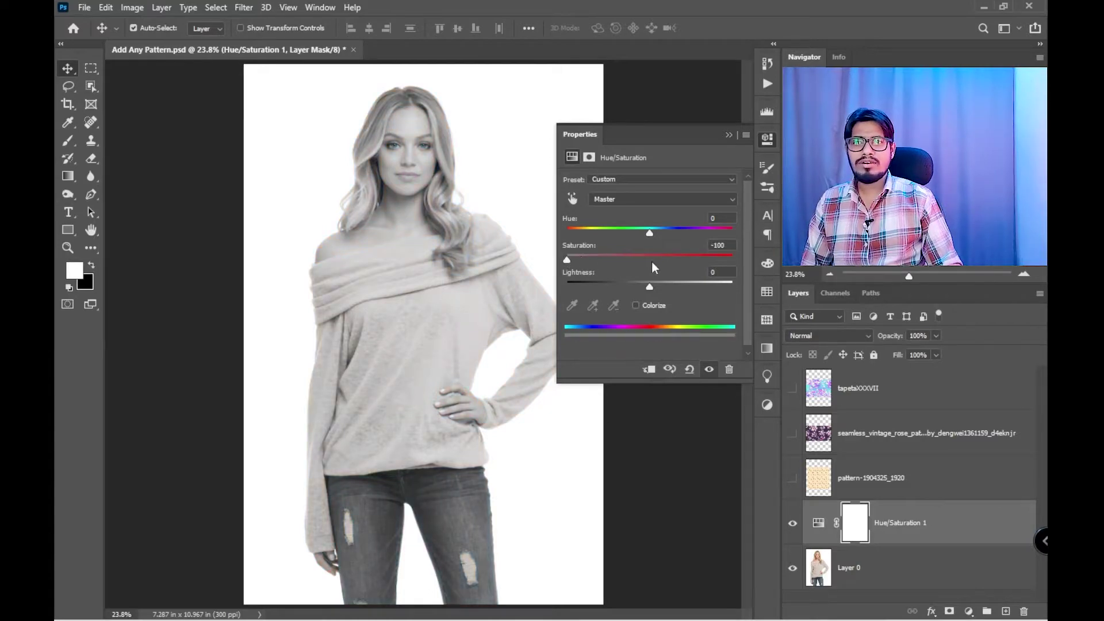
{"action": "left_click", "coordinate": [768, 140]}
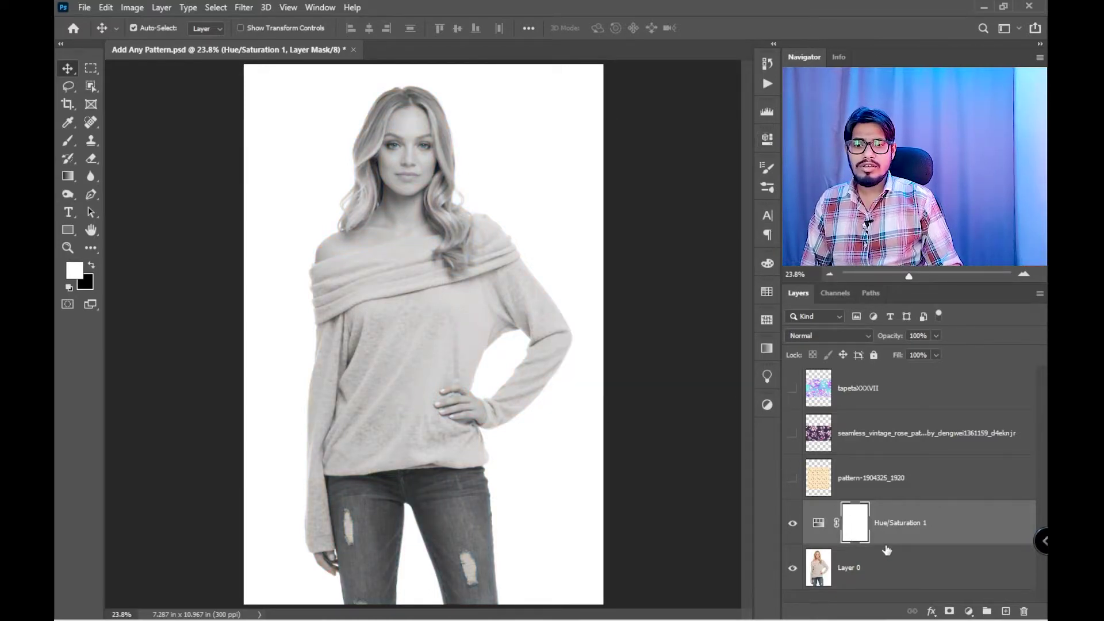
{"action": "left_click", "coordinate": [969, 612]}
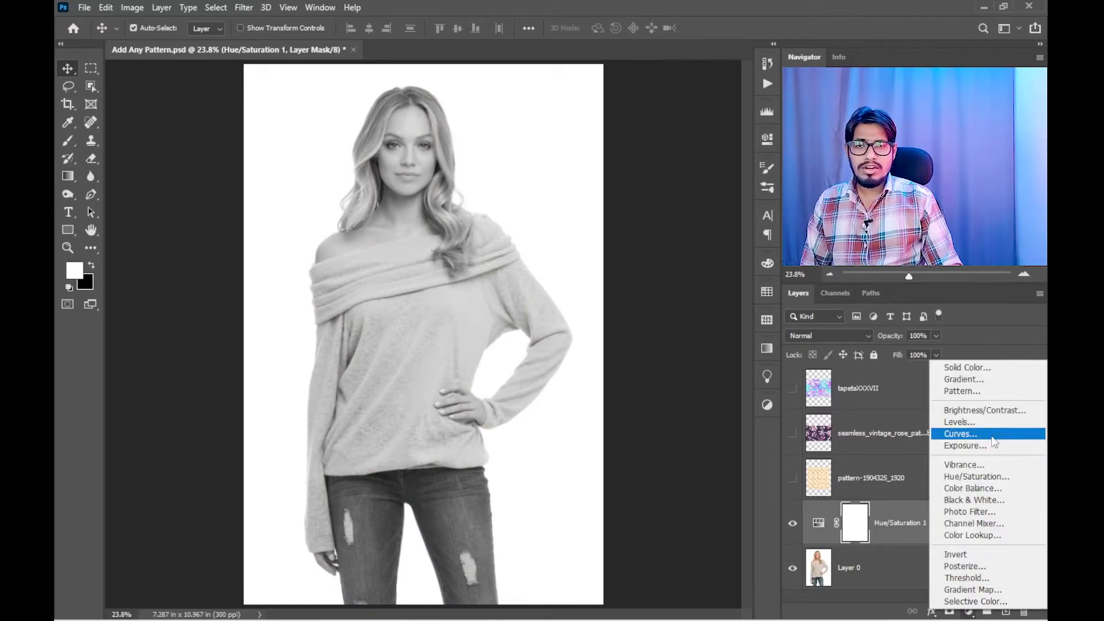
Step: Add a Curves layer with a midtone point pulled down to darken the greyscale photo
{"action": "left_click", "coordinate": [994, 442]}
{"action": "left_click_drag", "start_coordinate": [627, 317], "coordinate": [639, 316]}
{"action": "scroll", "coordinate": [420, 332], "scroll_direction": "up", "scroll_amount": 3}
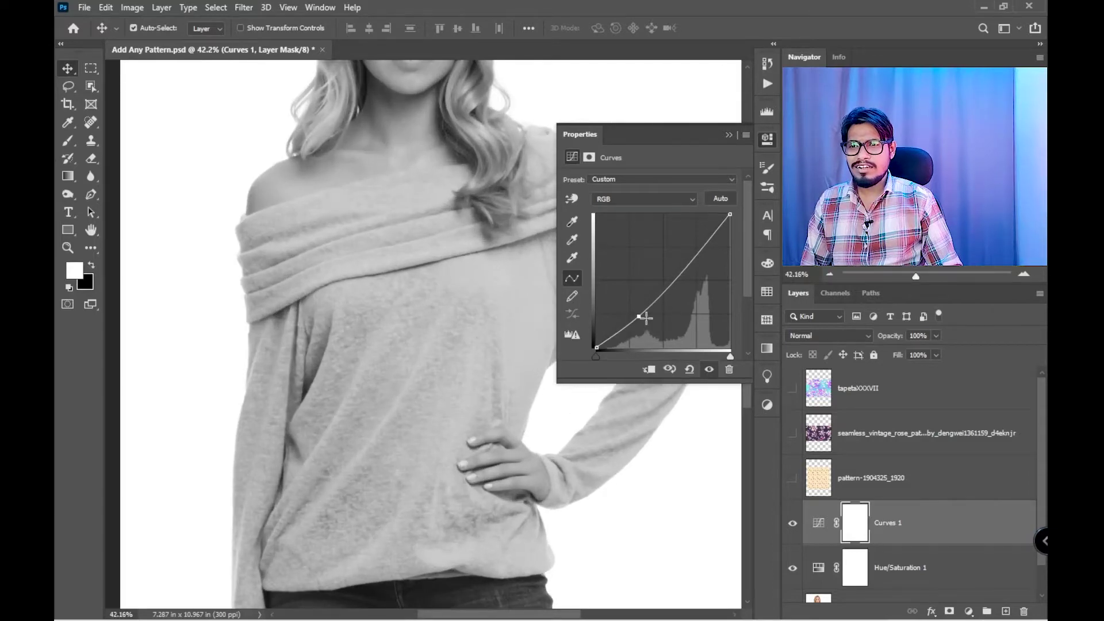
{"action": "left_click_drag", "start_coordinate": [639, 317], "coordinate": [647, 319]}
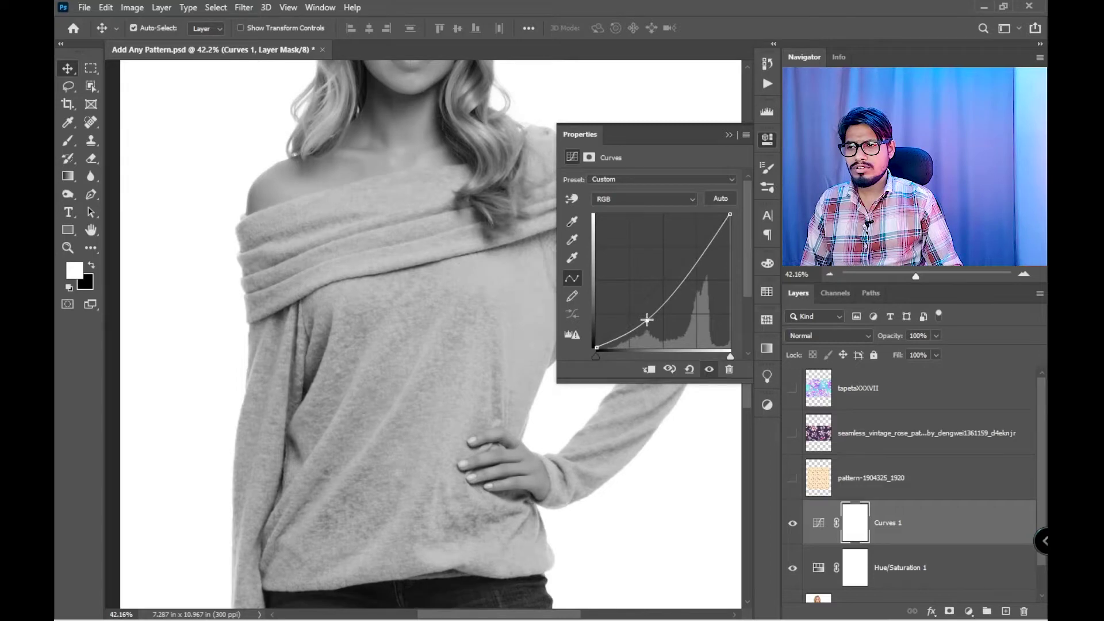
{"action": "left_click", "coordinate": [769, 149]}
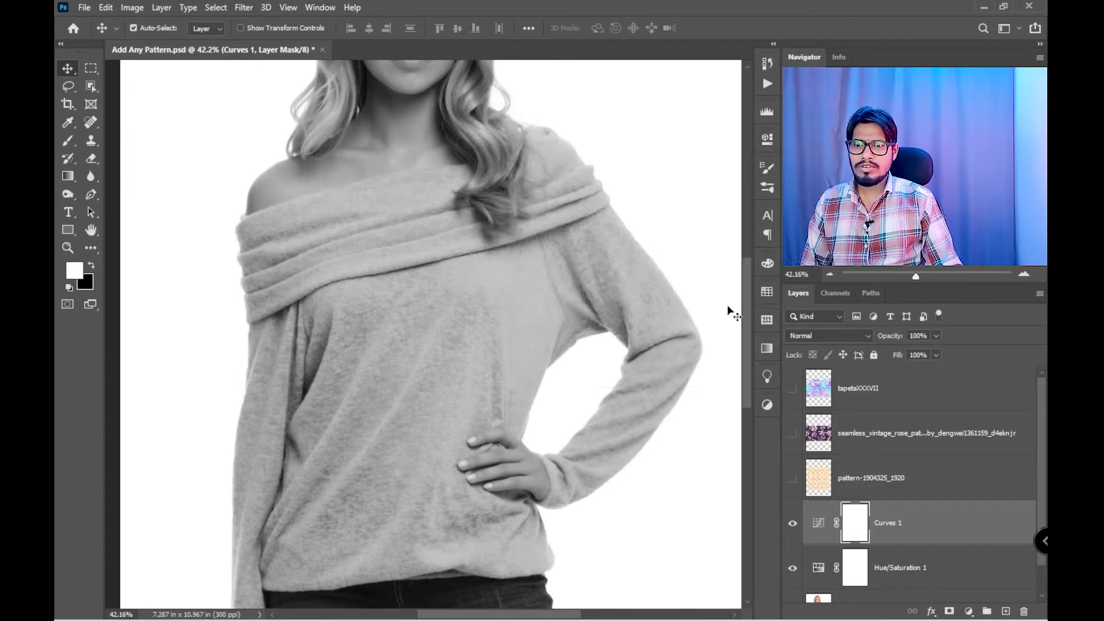
{"action": "scroll", "coordinate": [733, 460], "scroll_direction": "down", "scroll_amount": 3}
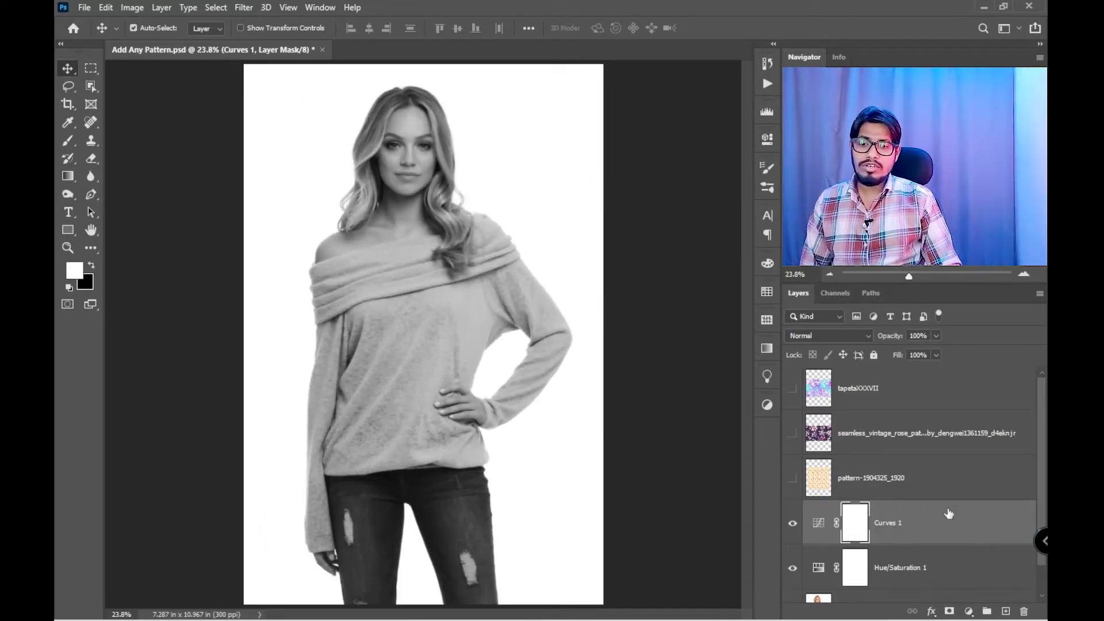
{"action": "scroll", "coordinate": [951, 507], "scroll_direction": "down", "scroll_amount": 1}
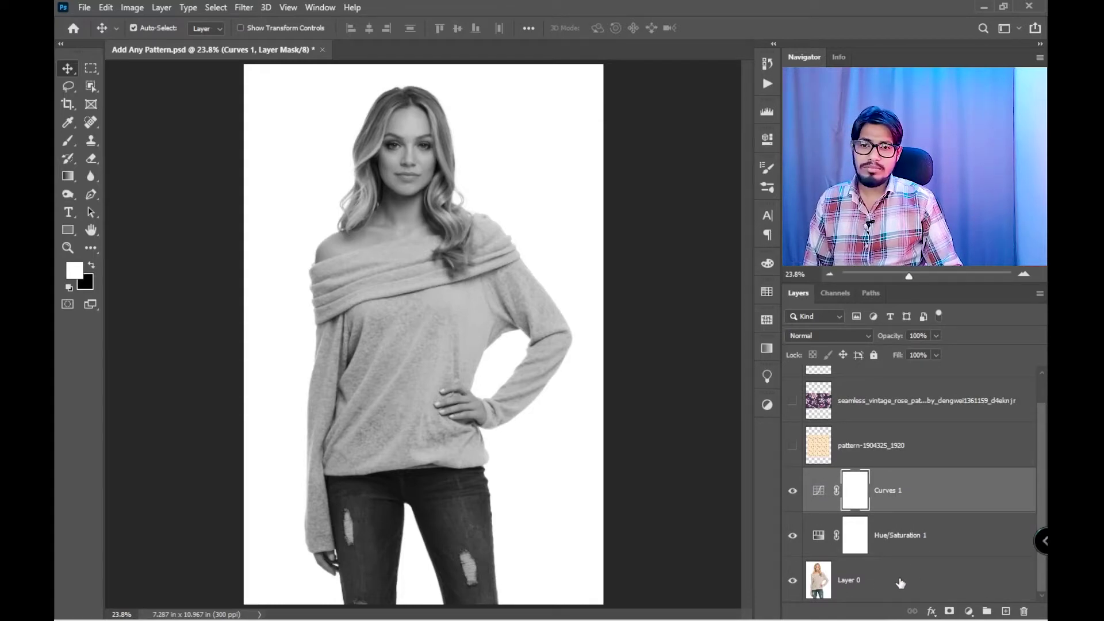
Step: With Layer 0 selected, stamp all visible layers into a new merged Layer 1 (Ctrl+Alt+Shift+E)
{"action": "left_click", "coordinate": [901, 583]}
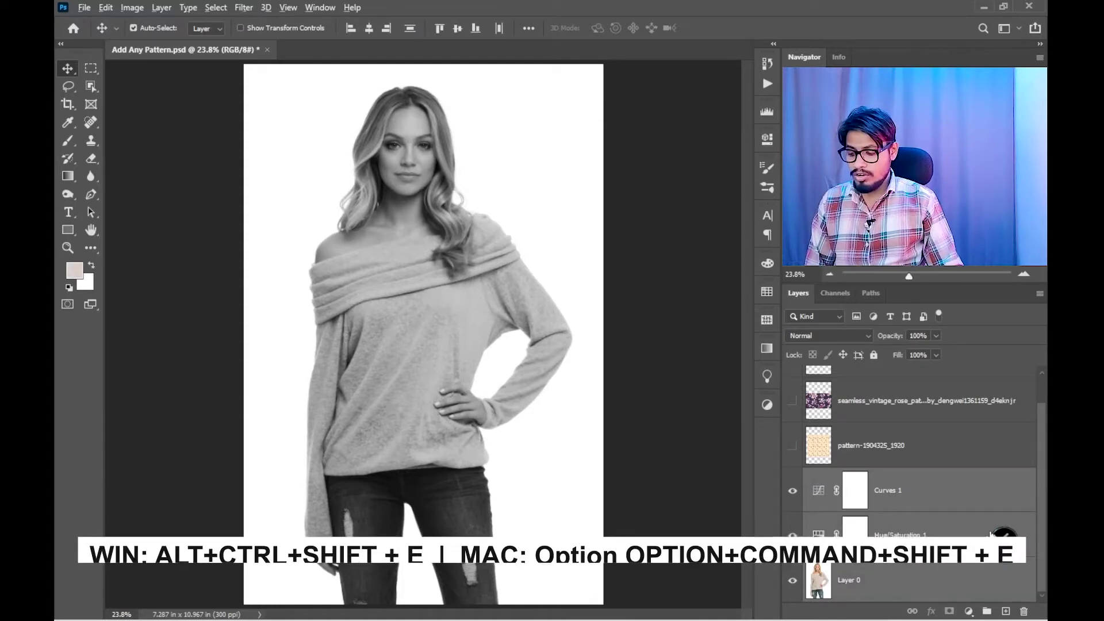
{"action": "key", "text": "ctrl+alt+shift+e"}
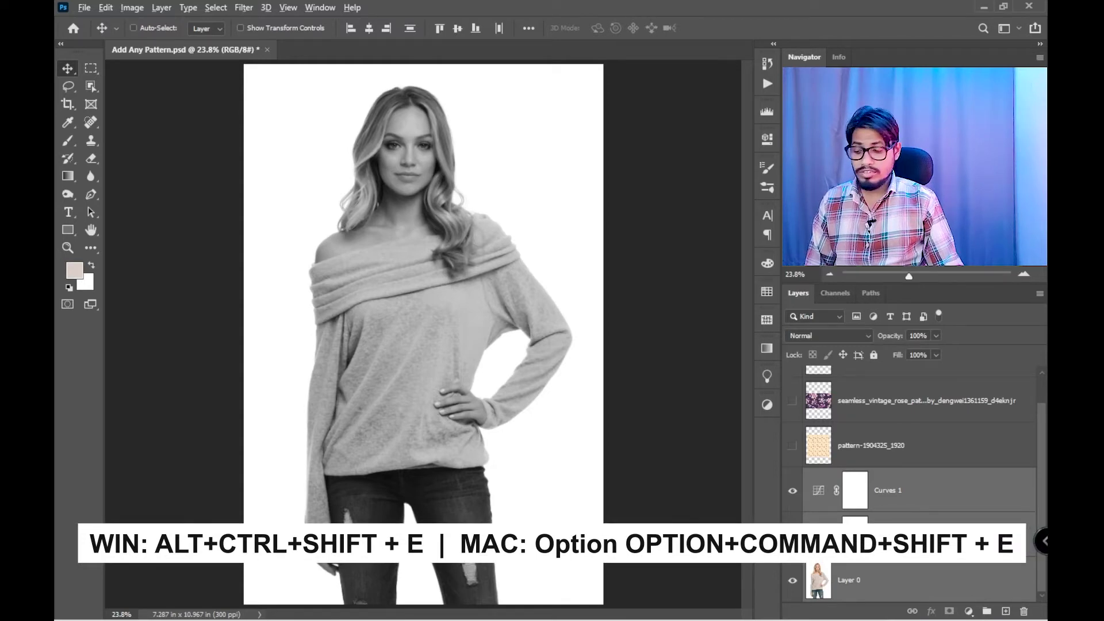
{"action": "key", "text": "ctrl+alt+shift+e"}
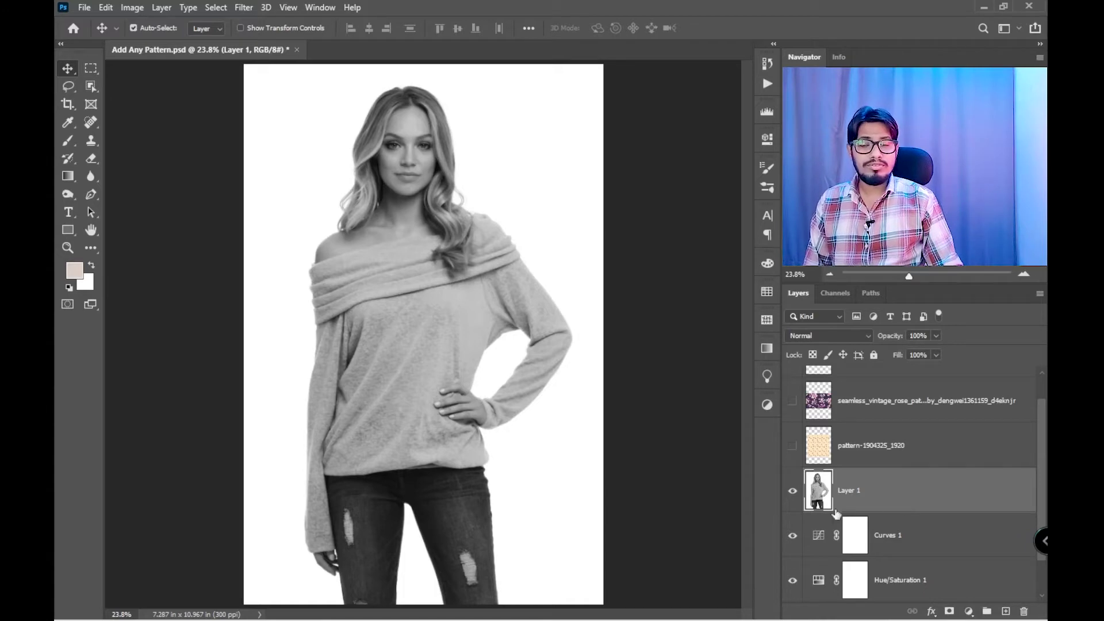
{"action": "scroll", "coordinate": [898, 502], "scroll_direction": "down", "scroll_amount": 1}
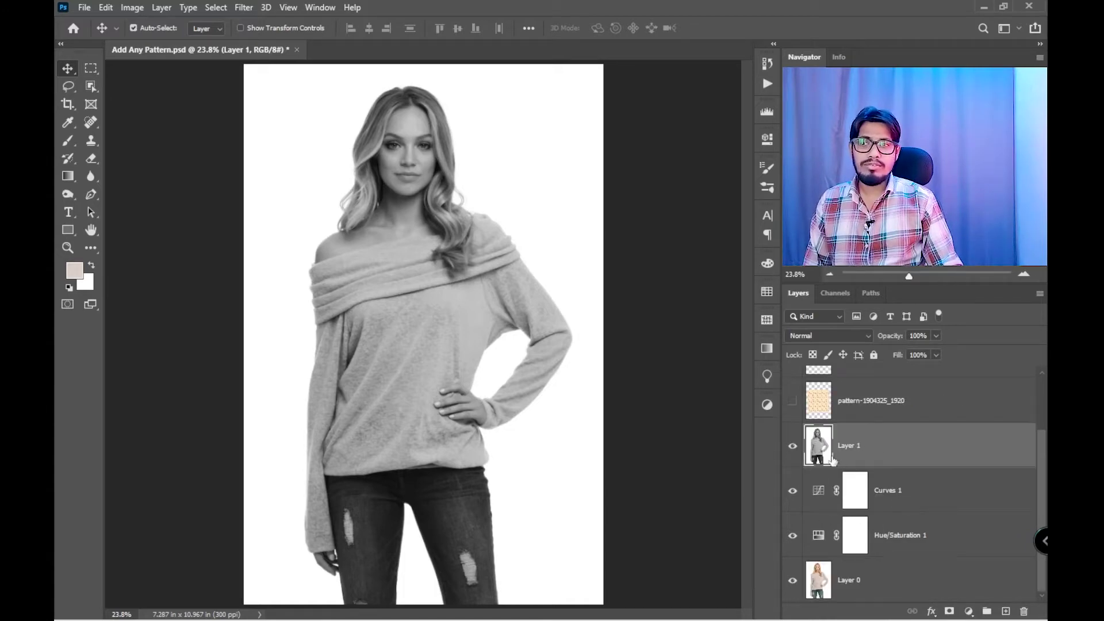
{"action": "scroll", "coordinate": [393, 213], "scroll_direction": "up", "scroll_amount": 2}
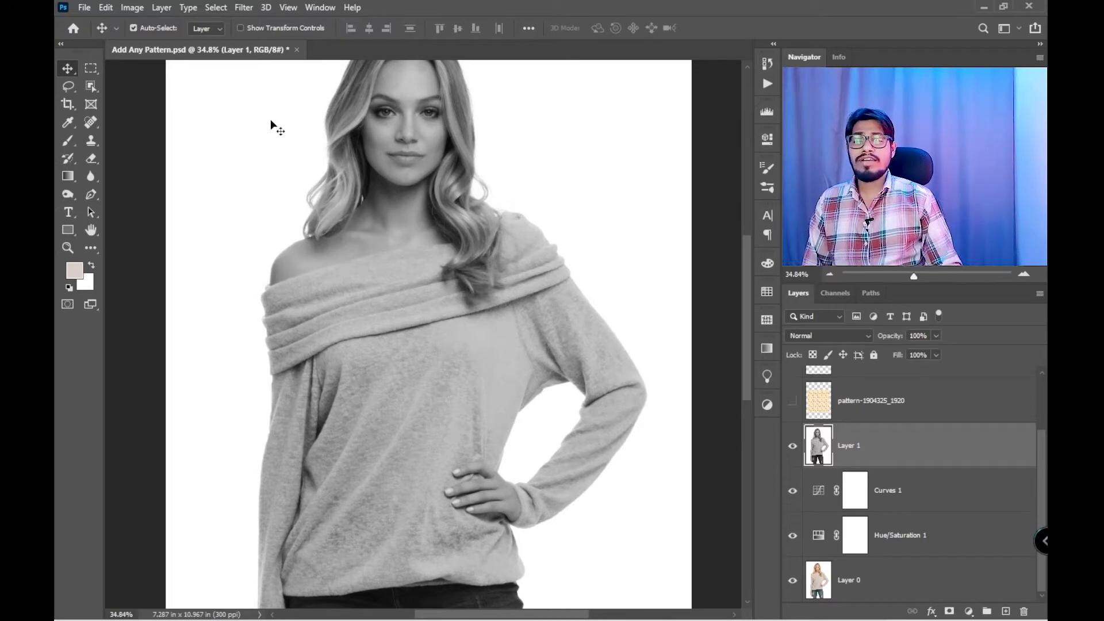
Step: Apply a 3.0-pixel Gaussian Blur to Layer 1 and fit the whole image in the window
{"action": "left_click", "coordinate": [242, 13]}
{"action": "mouse_move", "coordinate": [319, 164]}
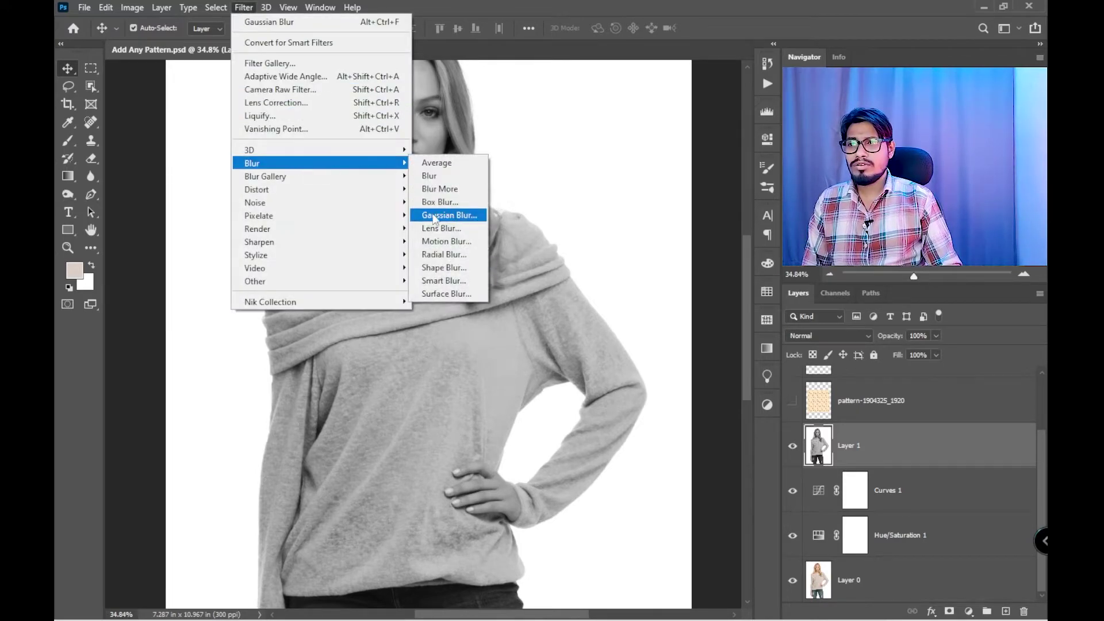
{"action": "left_click", "coordinate": [469, 214]}
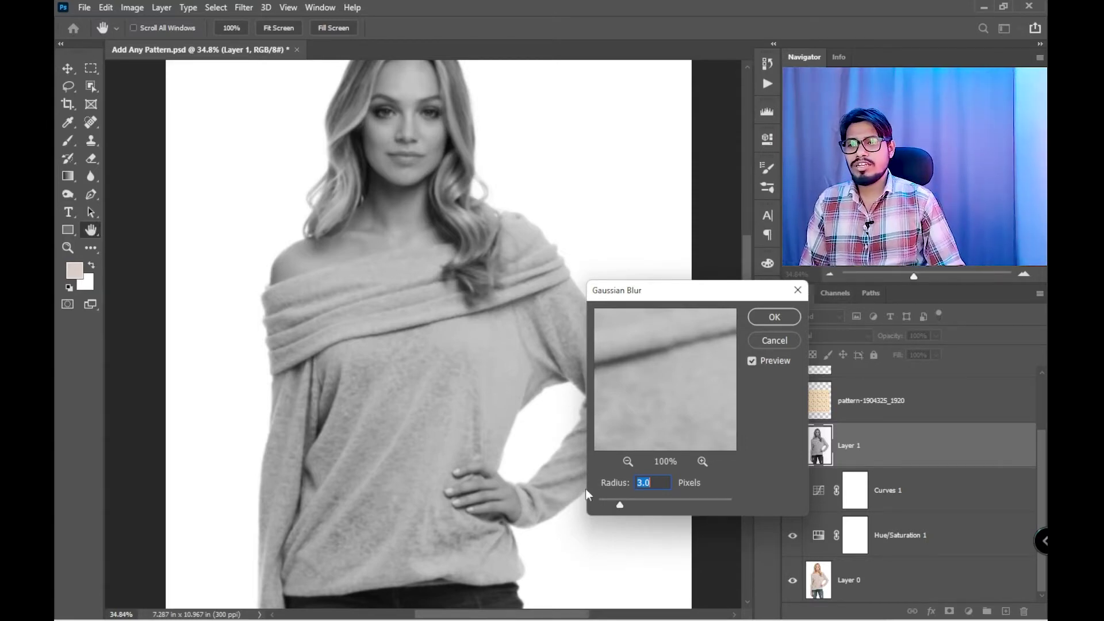
{"action": "left_click", "coordinate": [781, 317]}
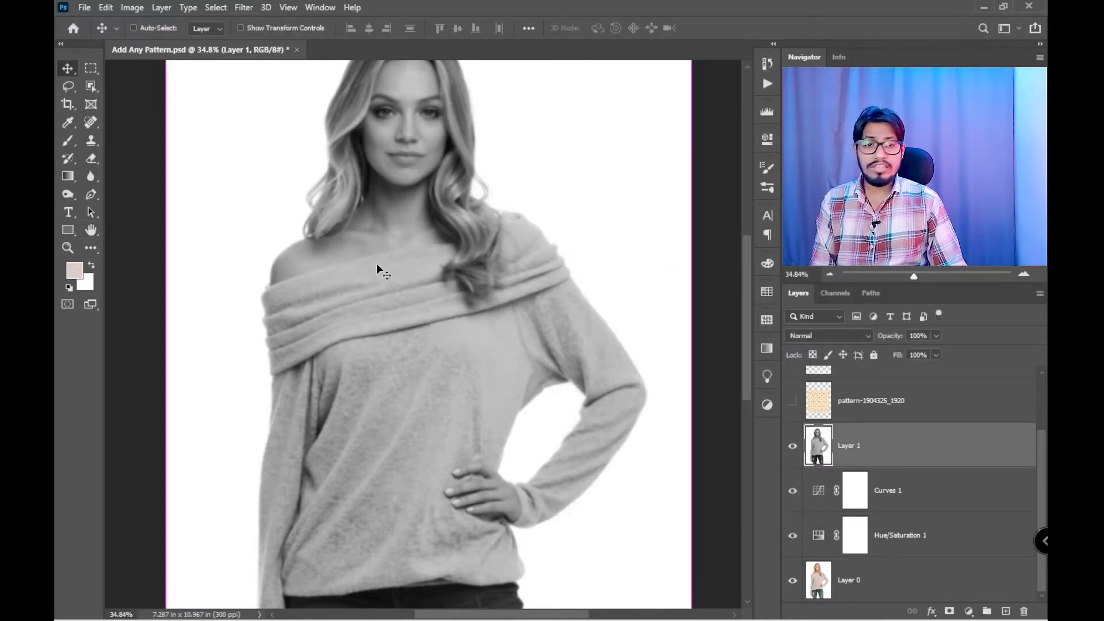
{"action": "key", "text": "ctrl+0"}
{"action": "key", "text": "ctrl"}
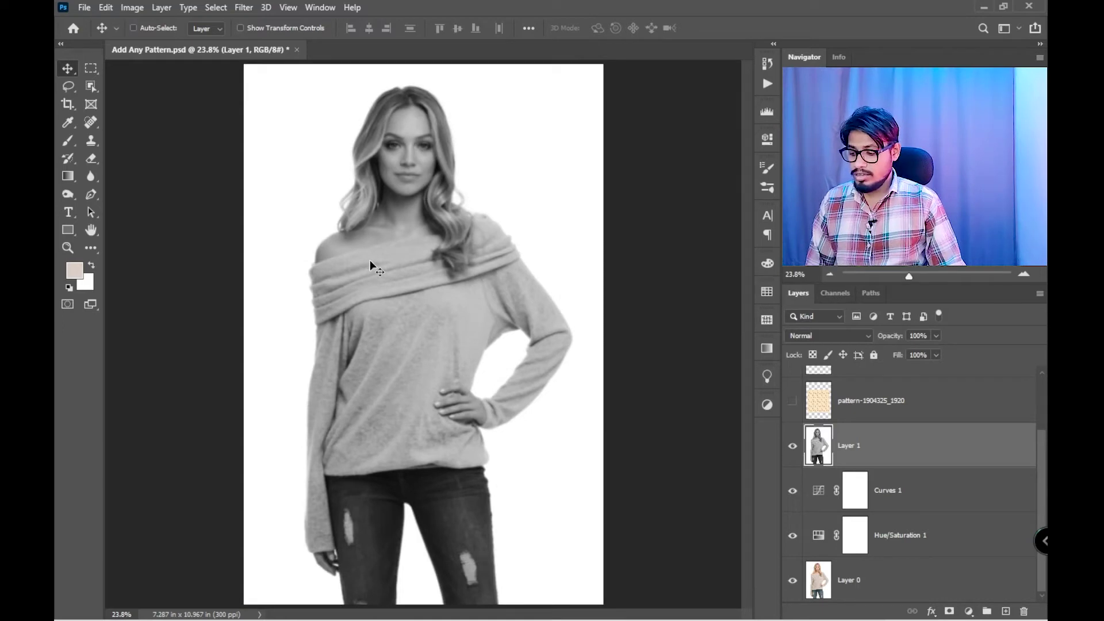
Step: Overwrite Add Any Pattern.psd, then delete Layer 1 and both adjustment layers
{"action": "key", "text": "ctrl+shift+s"}
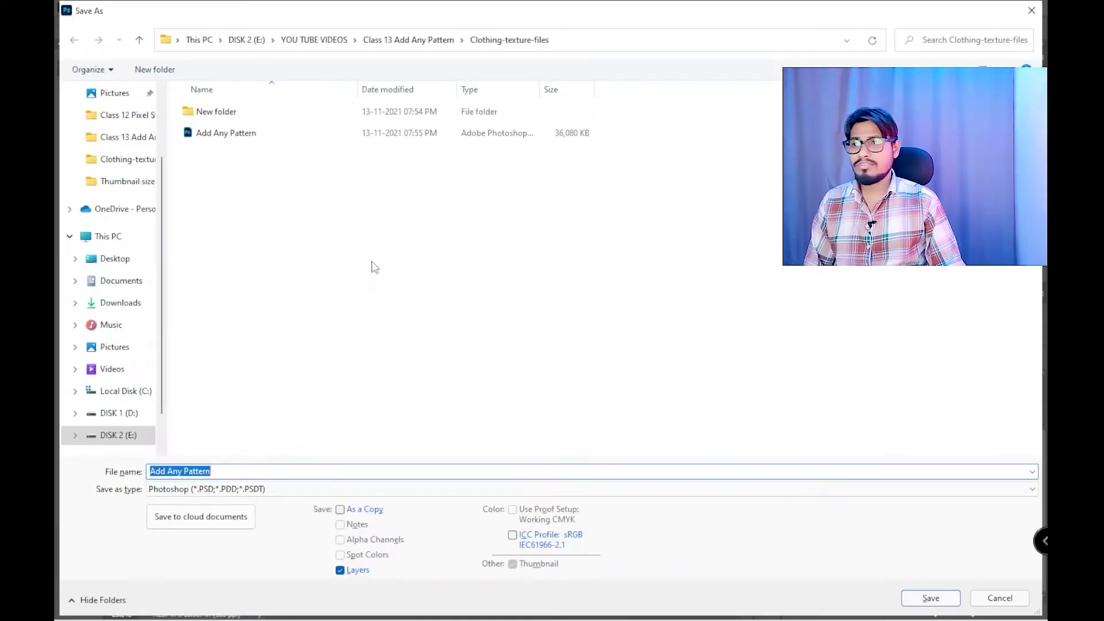
{"action": "left_click", "coordinate": [230, 471]}
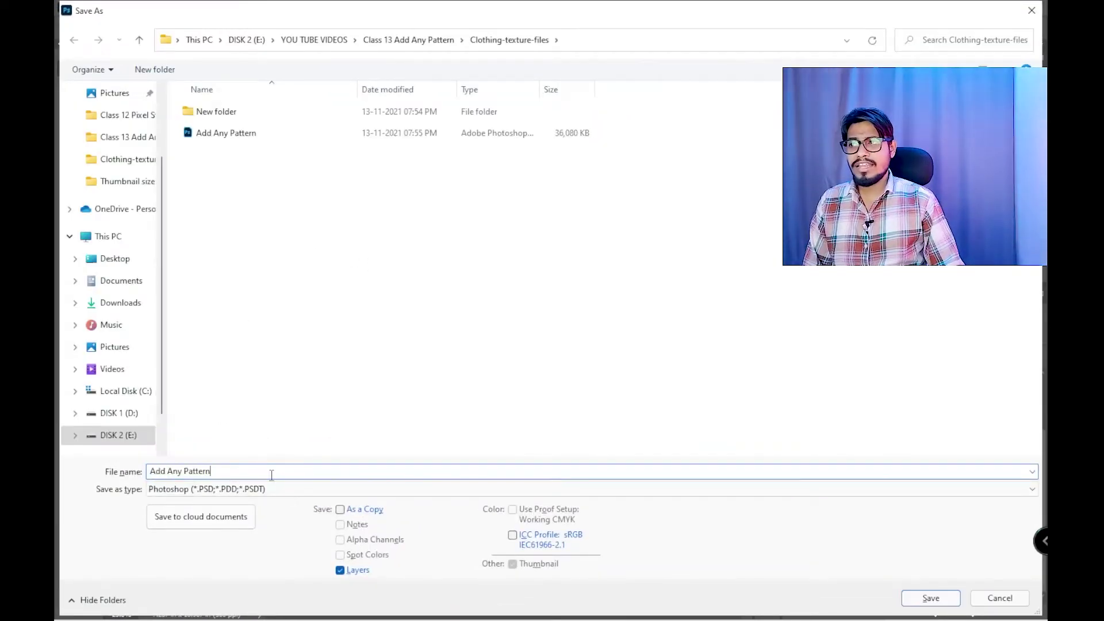
{"action": "left_click", "coordinate": [247, 135]}
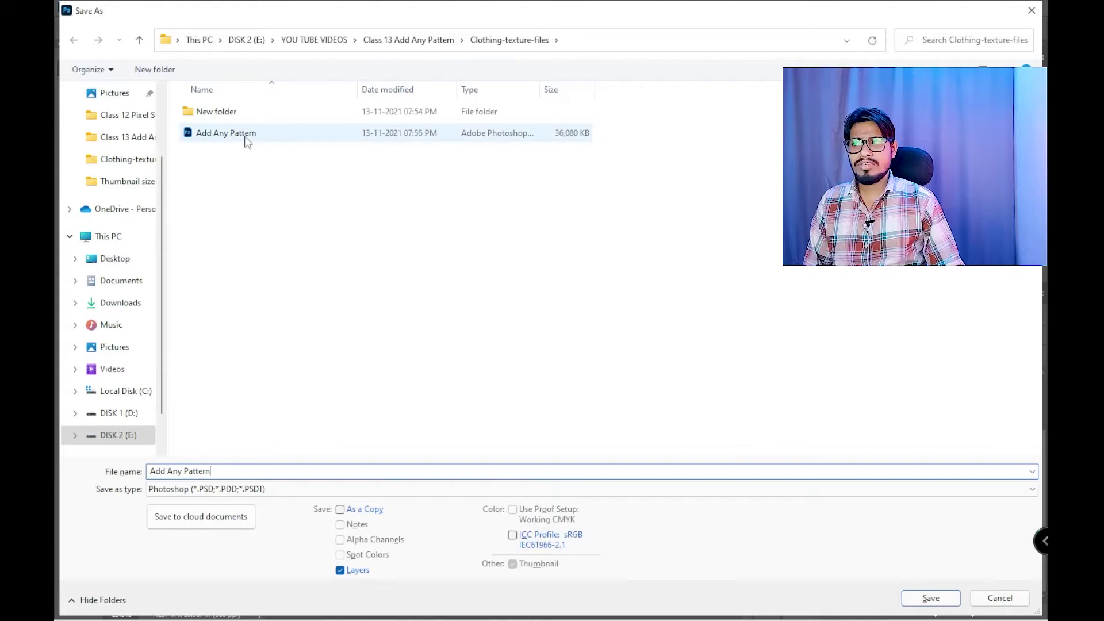
{"action": "left_click", "coordinate": [918, 609]}
{"action": "left_click", "coordinate": [592, 319]}
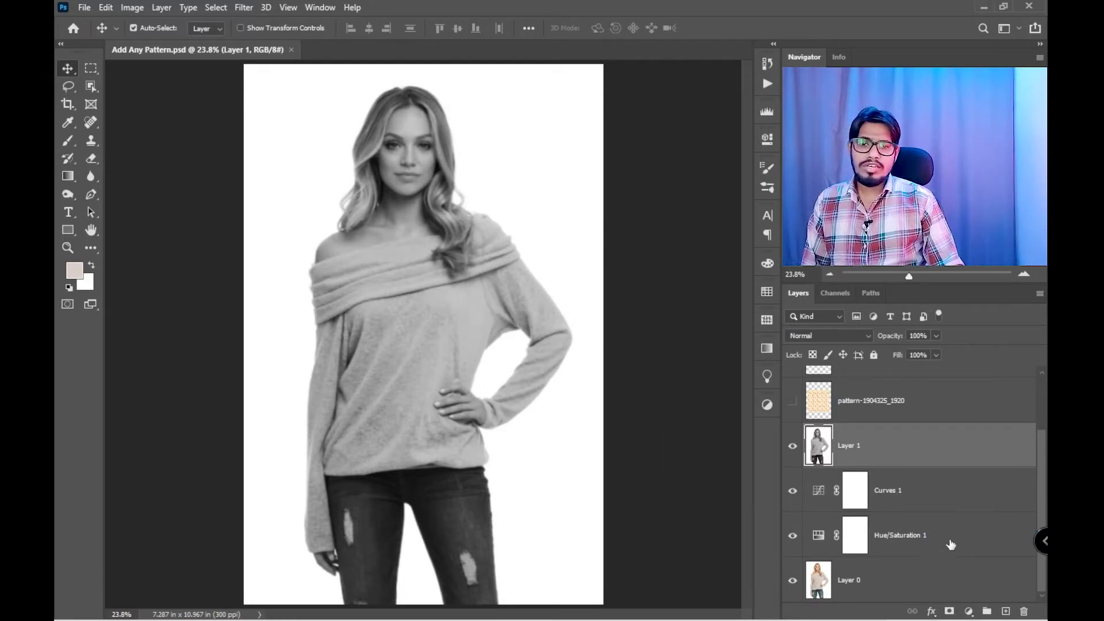
{"action": "left_click", "coordinate": [955, 545], "text": "shift"}
{"action": "key", "text": "Delete"}
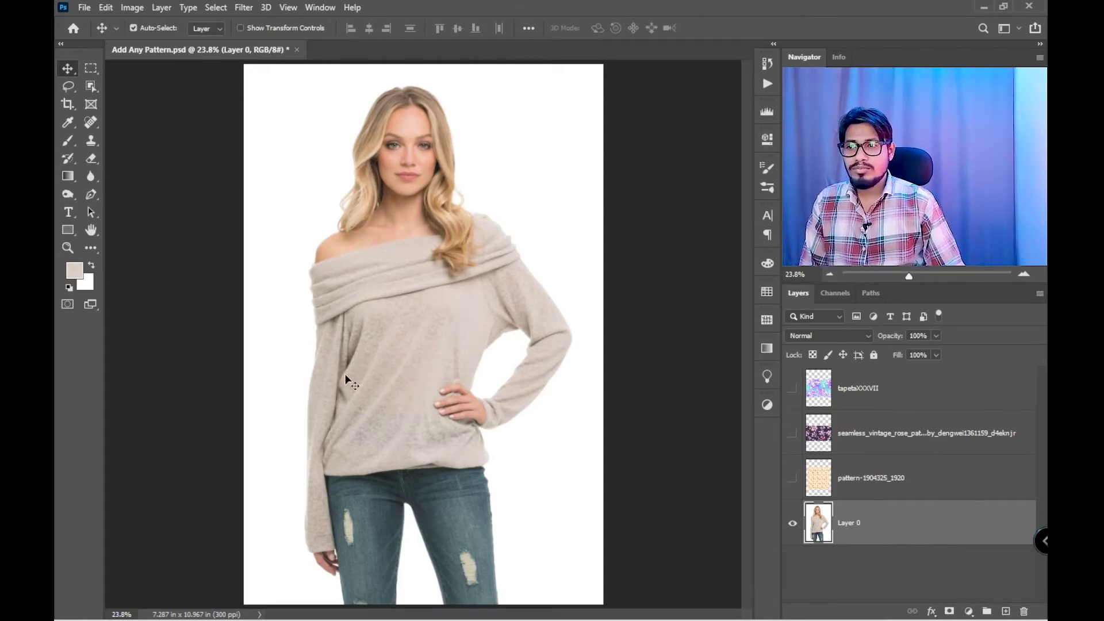
Step: Box-select the model's sweater with the Object Selection tool
{"action": "scroll", "coordinate": [374, 358], "scroll_direction": "up", "scroll_amount": 2}
{"action": "scroll", "coordinate": [409, 287], "scroll_direction": "down", "scroll_amount": 1}
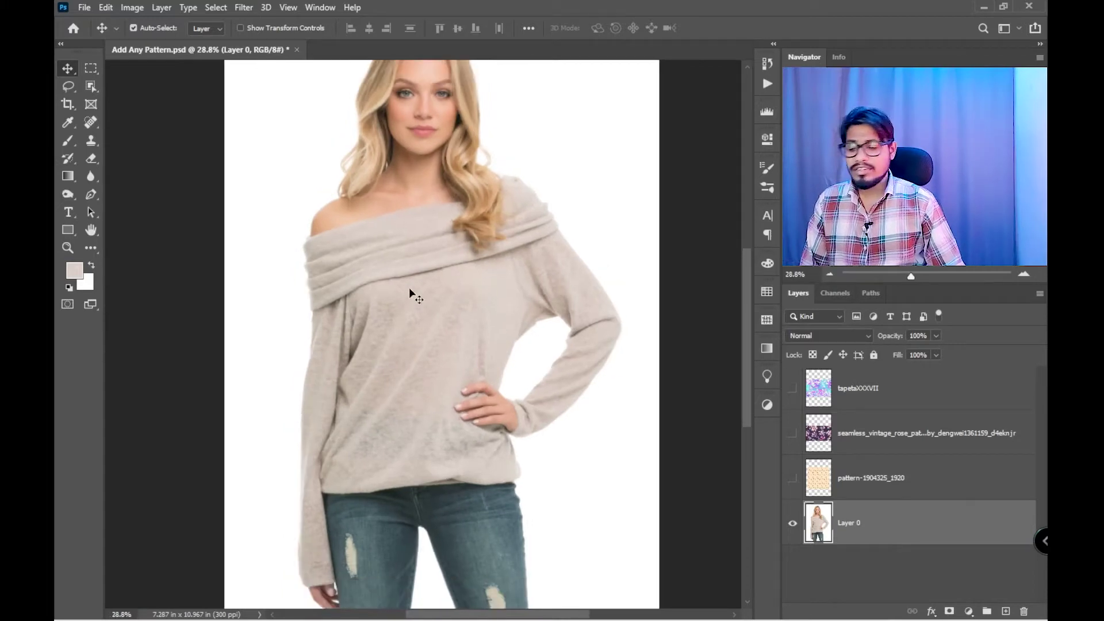
{"action": "left_click", "coordinate": [95, 87]}
{"action": "right_click", "coordinate": [98, 88]}
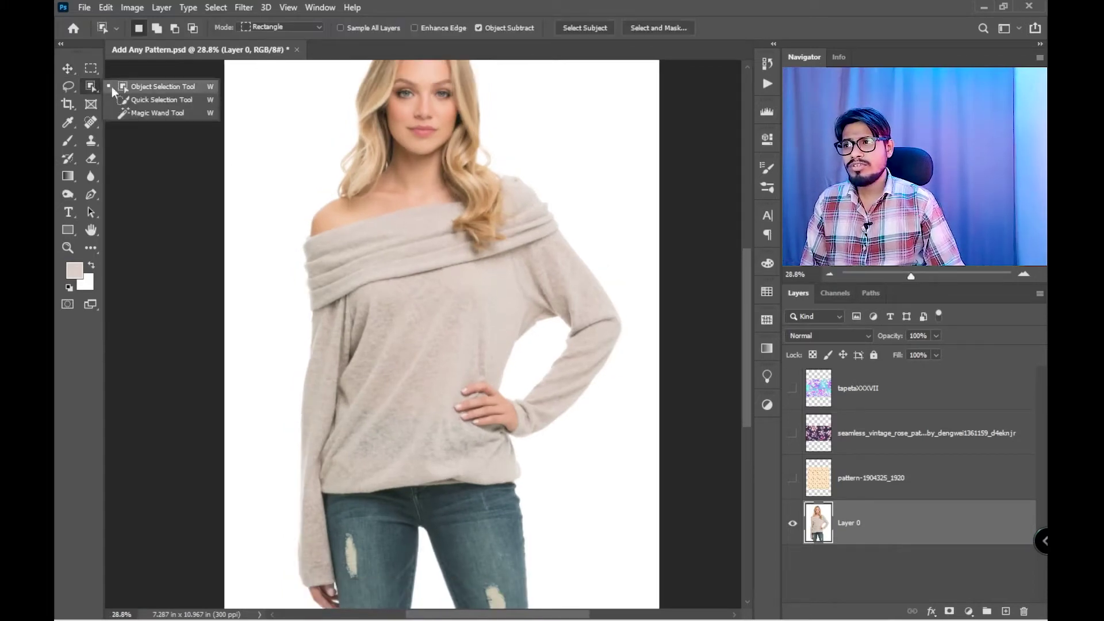
{"action": "left_click", "coordinate": [181, 92]}
{"action": "scroll", "coordinate": [401, 225], "scroll_direction": "down", "scroll_amount": 2}
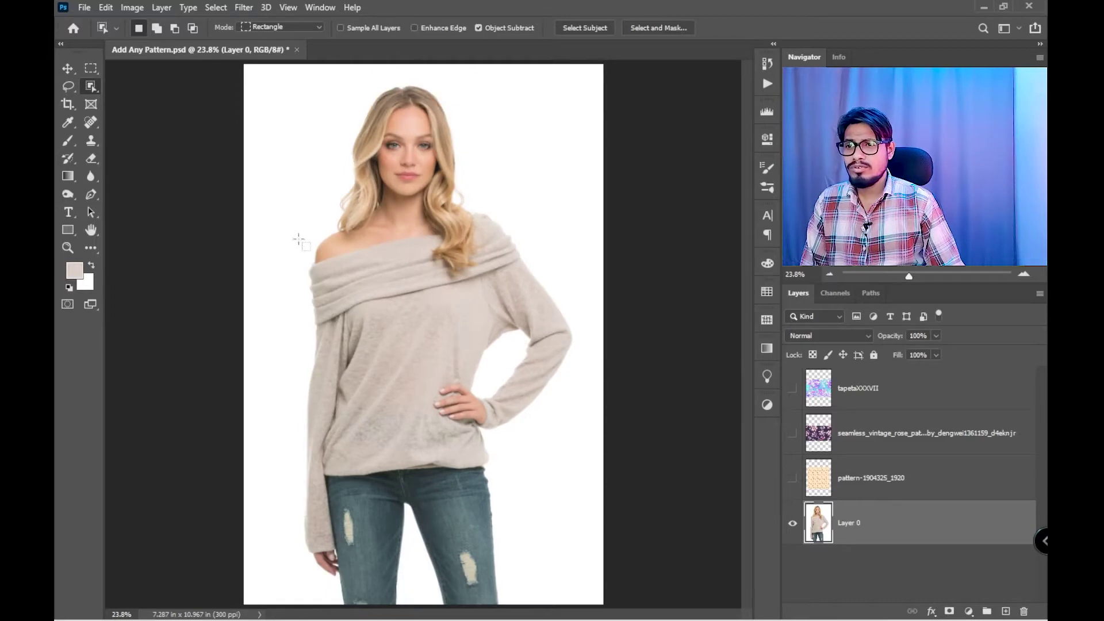
{"action": "left_click_drag", "start_coordinate": [296, 236], "coordinate": [584, 461]}
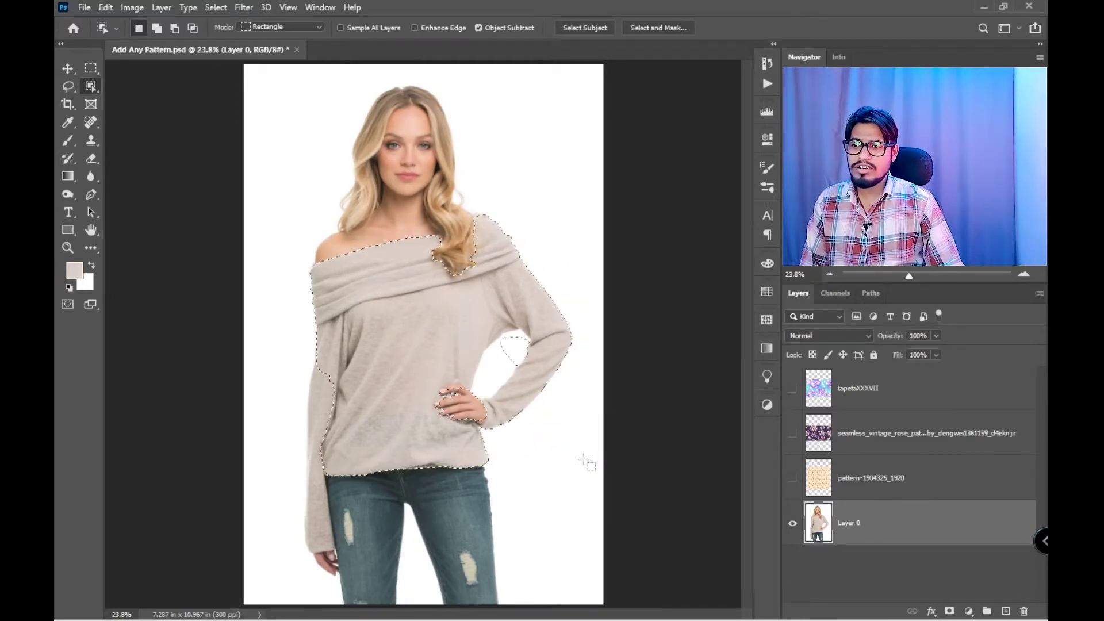
Step: Add the missed sweater area, remove the waist gap, and feather the selection 0.5 px
{"action": "scroll", "coordinate": [564, 372], "scroll_direction": "up", "scroll_amount": 3}
{"action": "scroll", "coordinate": [566, 374], "scroll_direction": "up", "scroll_amount": 1}
{"action": "left_click_drag", "start_coordinate": [444, 257], "coordinate": [610, 416]}
{"action": "mouse_move", "coordinate": [440, 243]}
{"action": "left_mouse_down"}
{"action": "mouse_move", "coordinate": [573, 364]}
{"action": "mouse_move", "coordinate": [607, 418]}
{"action": "left_mouse_up"}
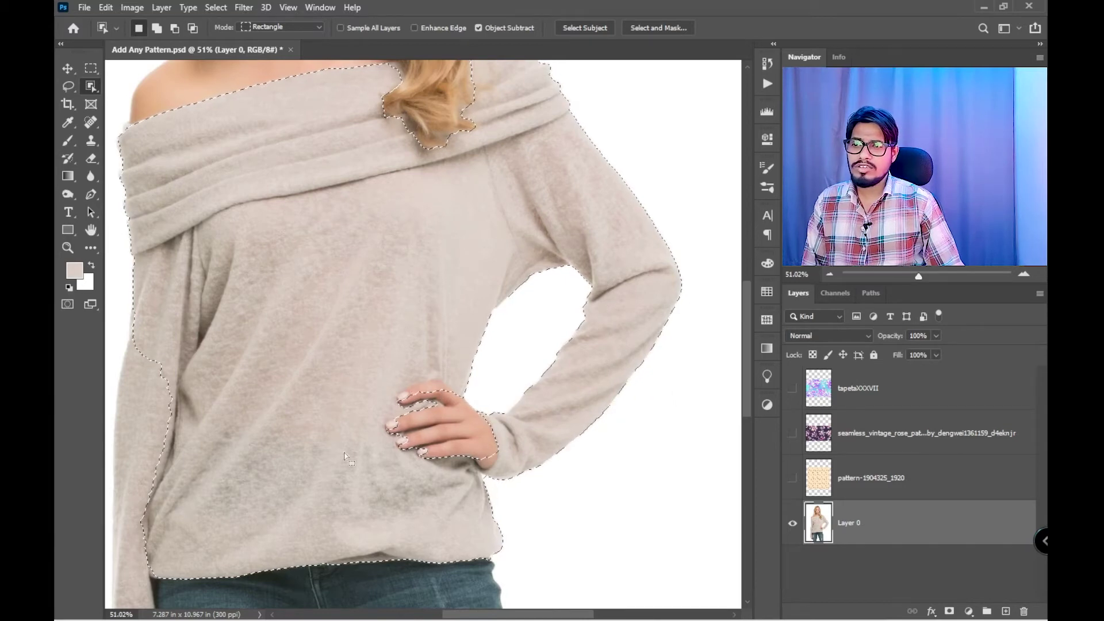
{"action": "scroll", "coordinate": [345, 437], "scroll_direction": "up", "scroll_amount": 2}
{"action": "left_click_drag", "start_coordinate": [308, 444], "coordinate": [429, 324]}
{"action": "scroll", "coordinate": [429, 324], "scroll_direction": "down", "scroll_amount": 5}
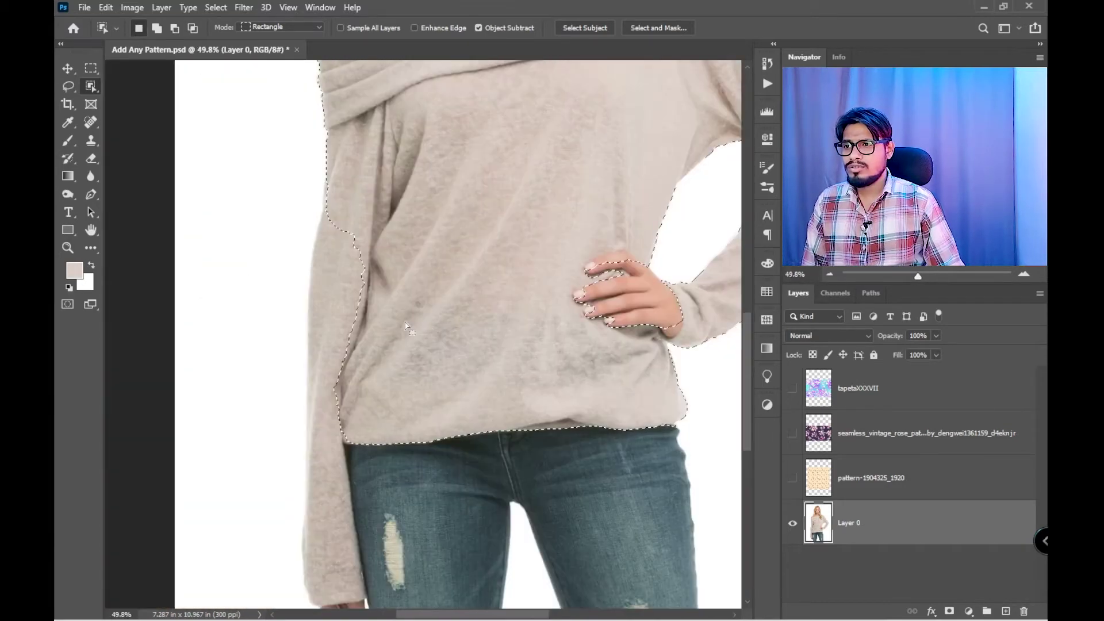
{"action": "key", "text": "v"}
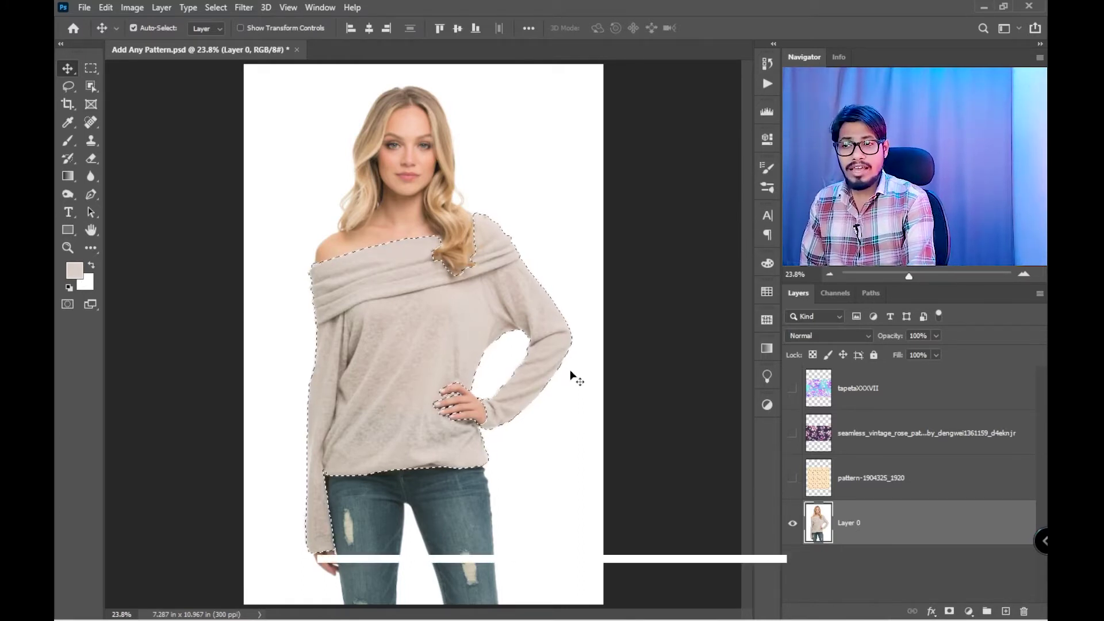
{"action": "key", "text": "shift+F6"}
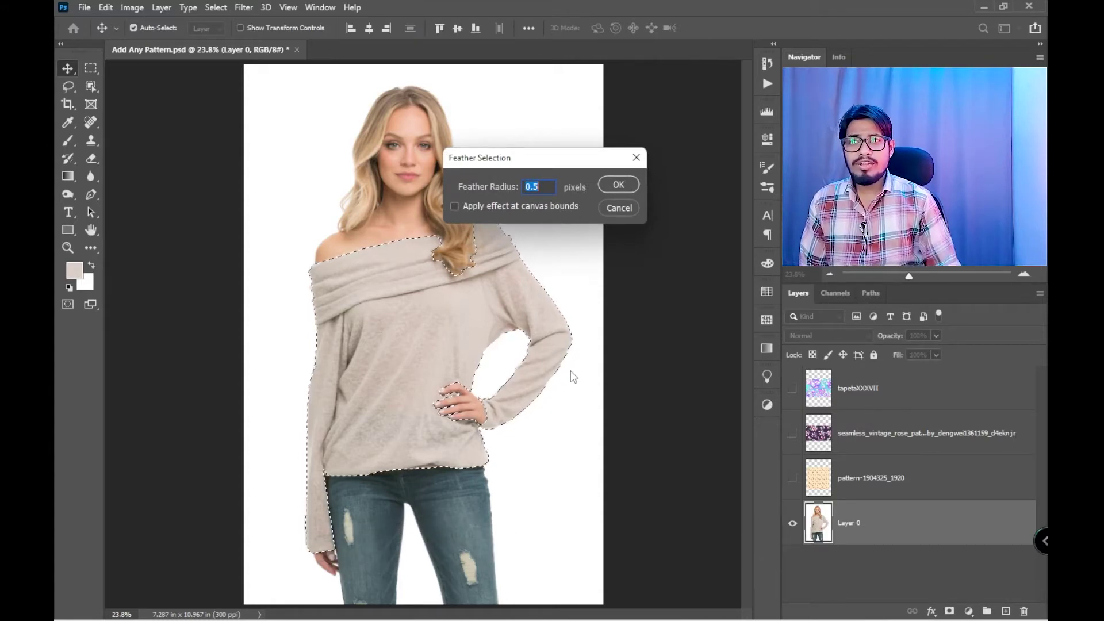
{"action": "left_click", "coordinate": [619, 184]}
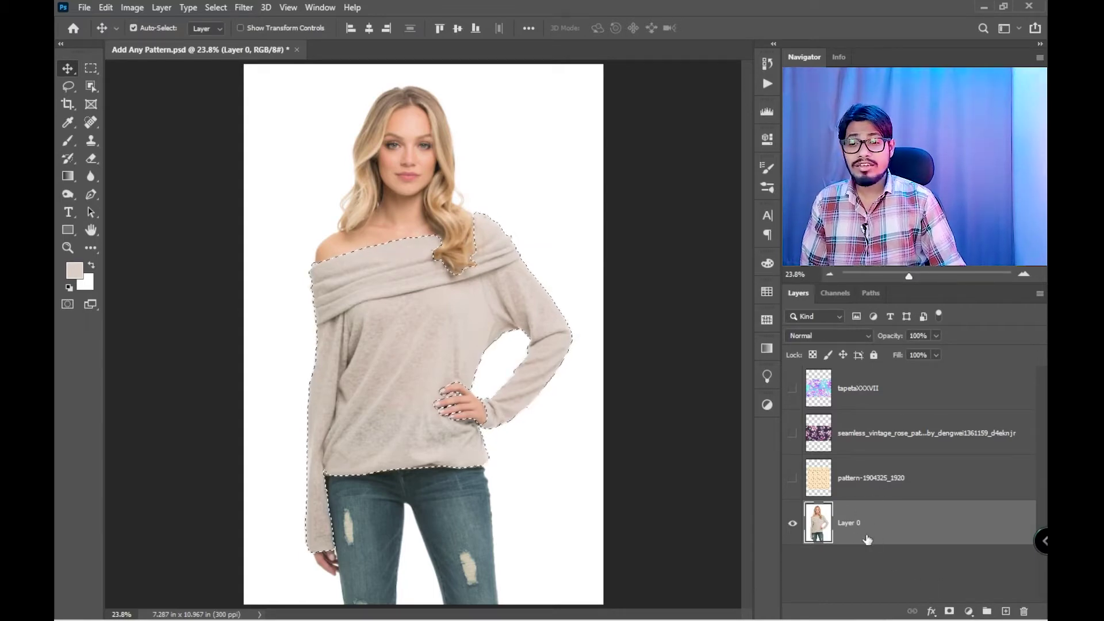
Step: Show the pattern-1904325_1920 star layer, mask it to the sweater, and nudge it into alignment
{"action": "left_click", "coordinate": [793, 479]}
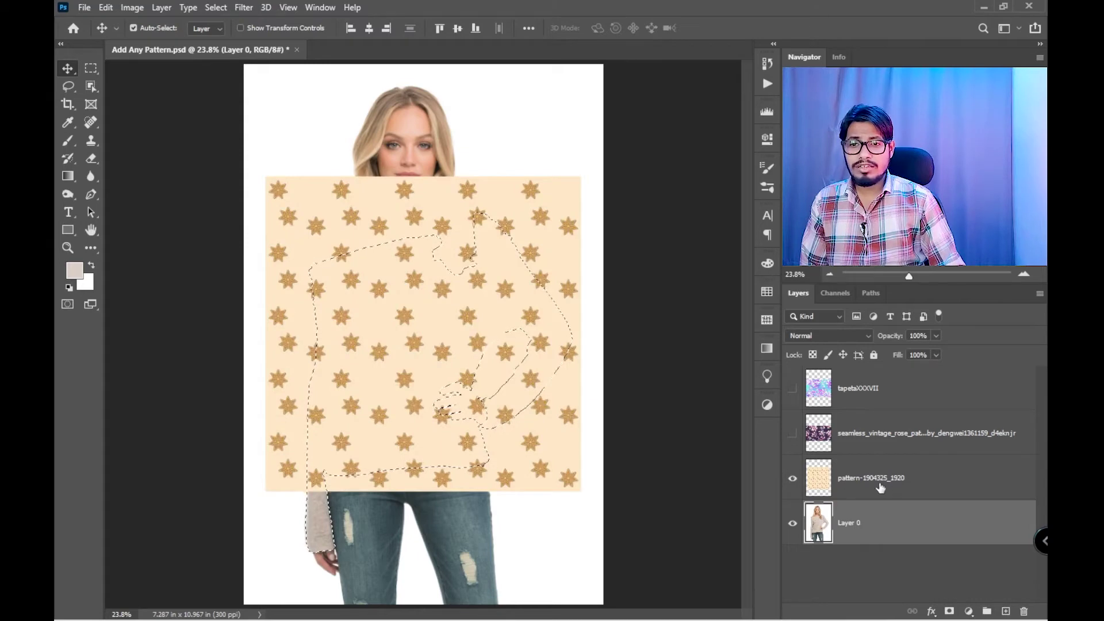
{"action": "left_click", "coordinate": [900, 486]}
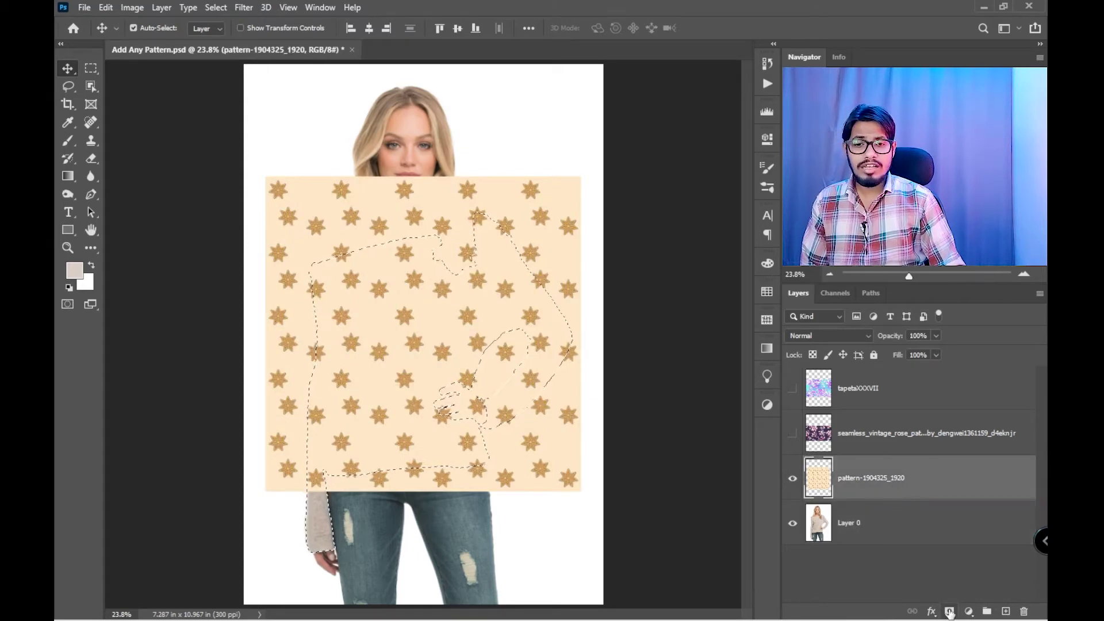
{"action": "left_click", "coordinate": [950, 612]}
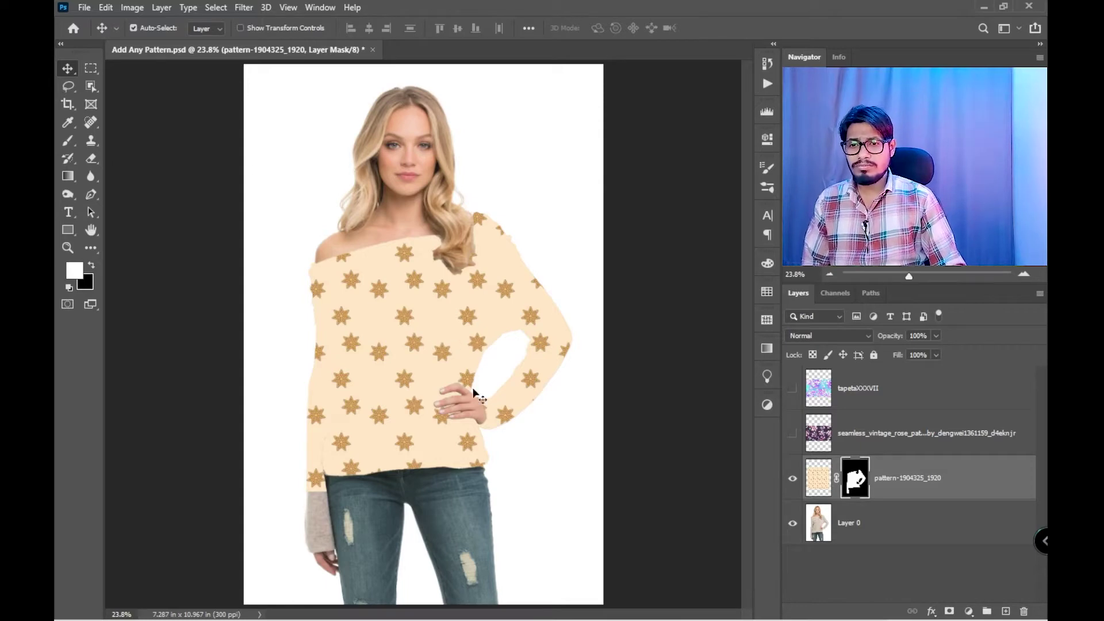
{"action": "left_click_drag", "start_coordinate": [433, 322], "coordinate": [443, 325]}
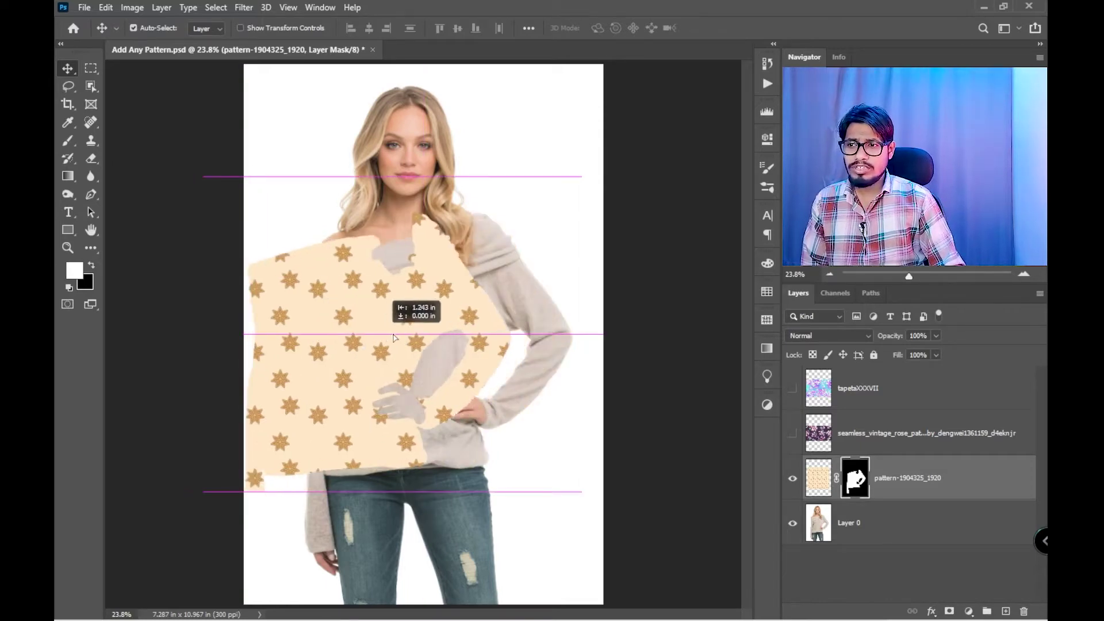
{"action": "left_click_drag", "start_coordinate": [443, 326], "coordinate": [442, 337]}
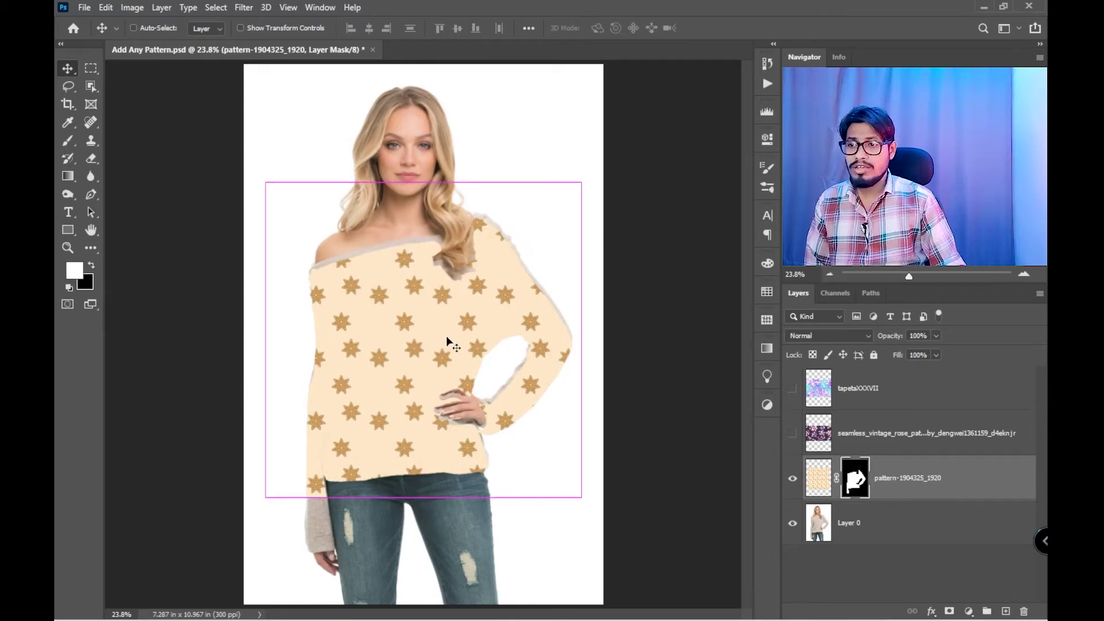
{"action": "key", "text": "shift+Up"}
{"action": "key", "text": "shift+Up"}
{"action": "key", "text": "shift+Up"}
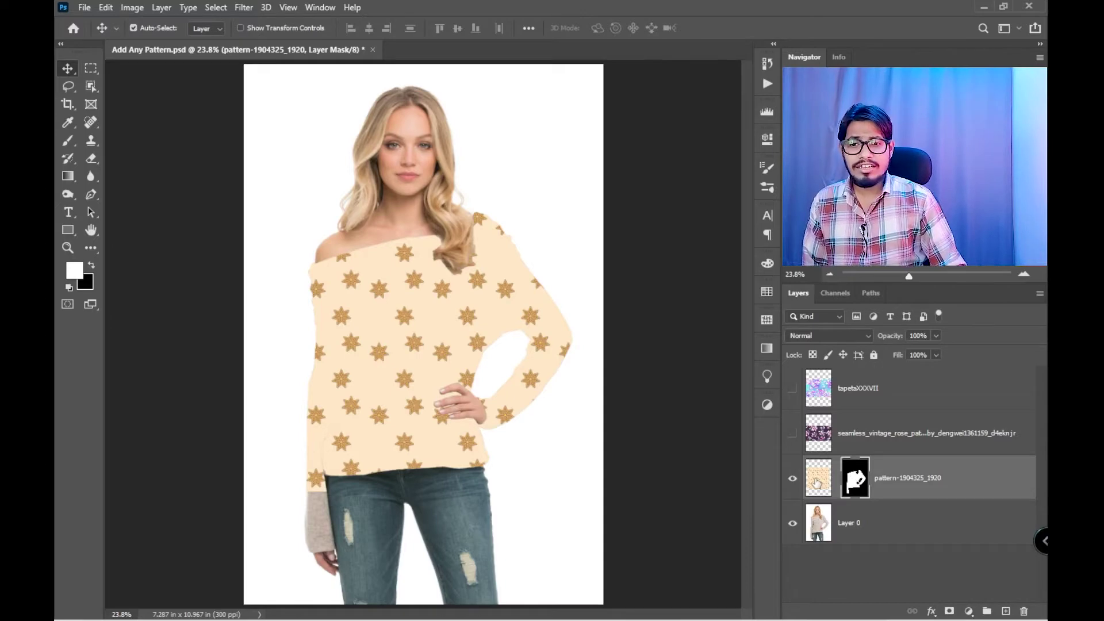
Step: Scale the star pattern image to 128% inside its sweater mask and shift it slightly down
{"action": "left_click", "coordinate": [817, 483]}
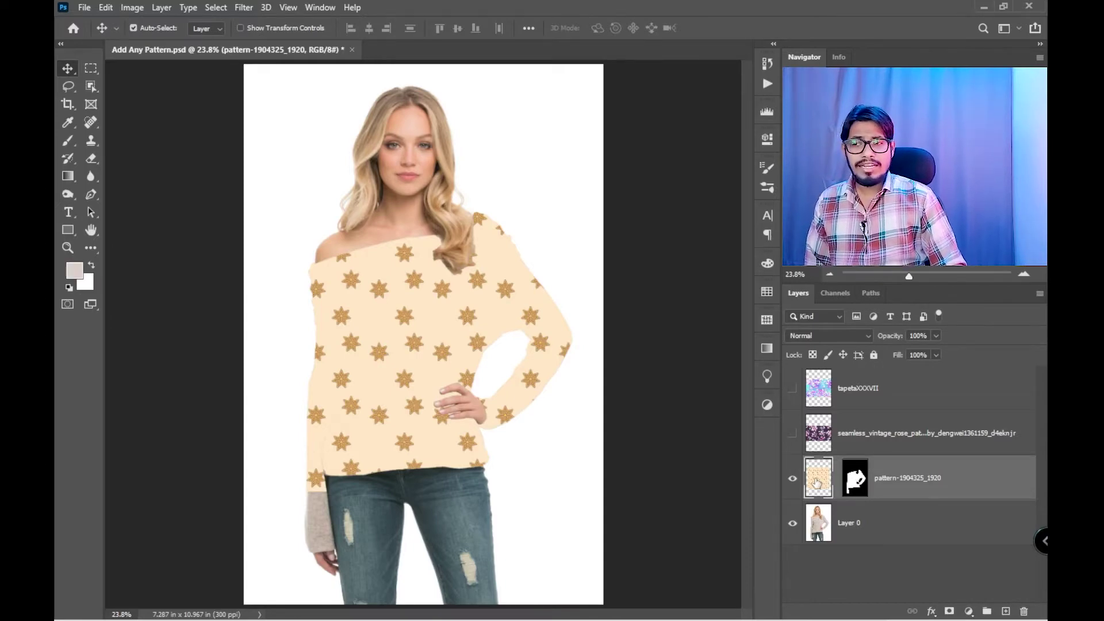
{"action": "key", "text": "ctrl+t"}
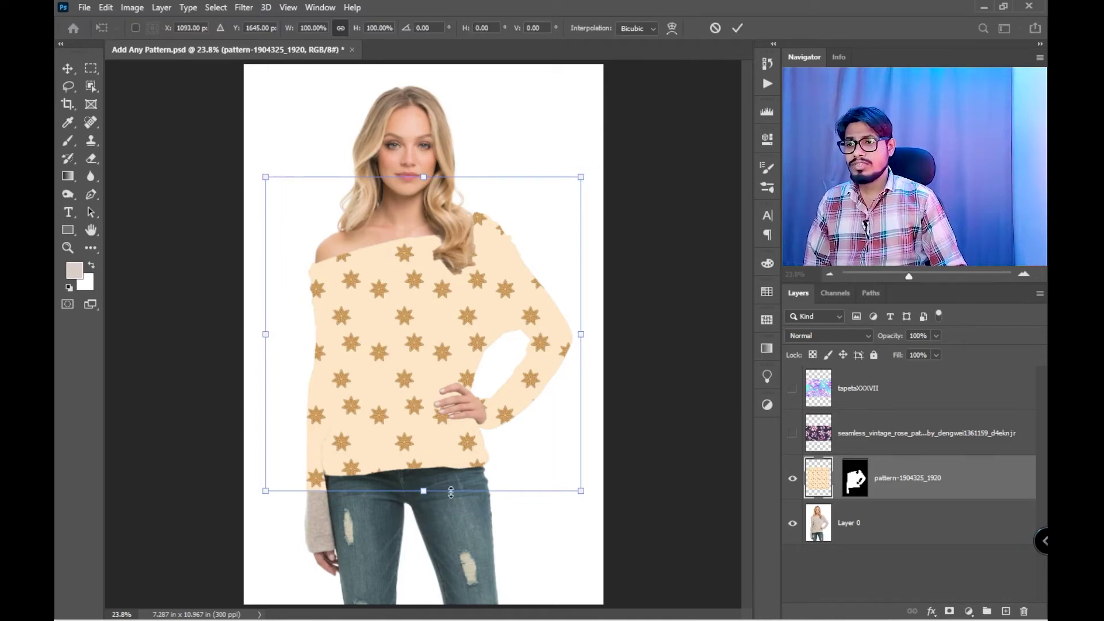
{"action": "left_click_drag", "start_coordinate": [427, 492], "coordinate": [424, 536]}
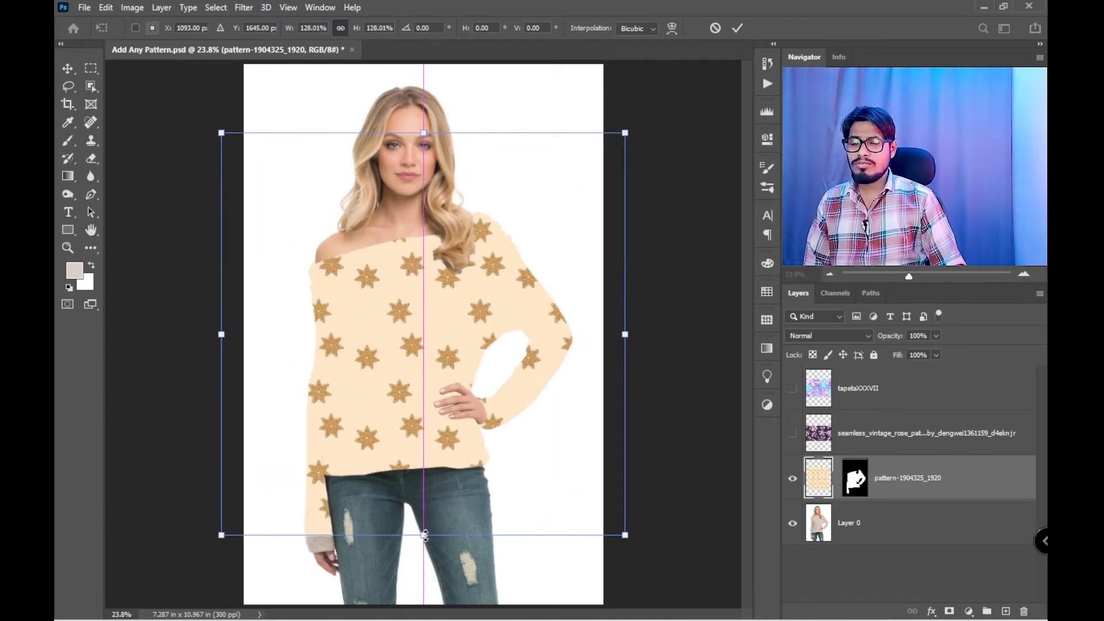
{"action": "mouse_move", "coordinate": [431, 403]}
{"action": "left_mouse_down"}
{"action": "mouse_move", "coordinate": [425, 435]}
{"action": "mouse_move", "coordinate": [415, 419]}
{"action": "left_mouse_up"}
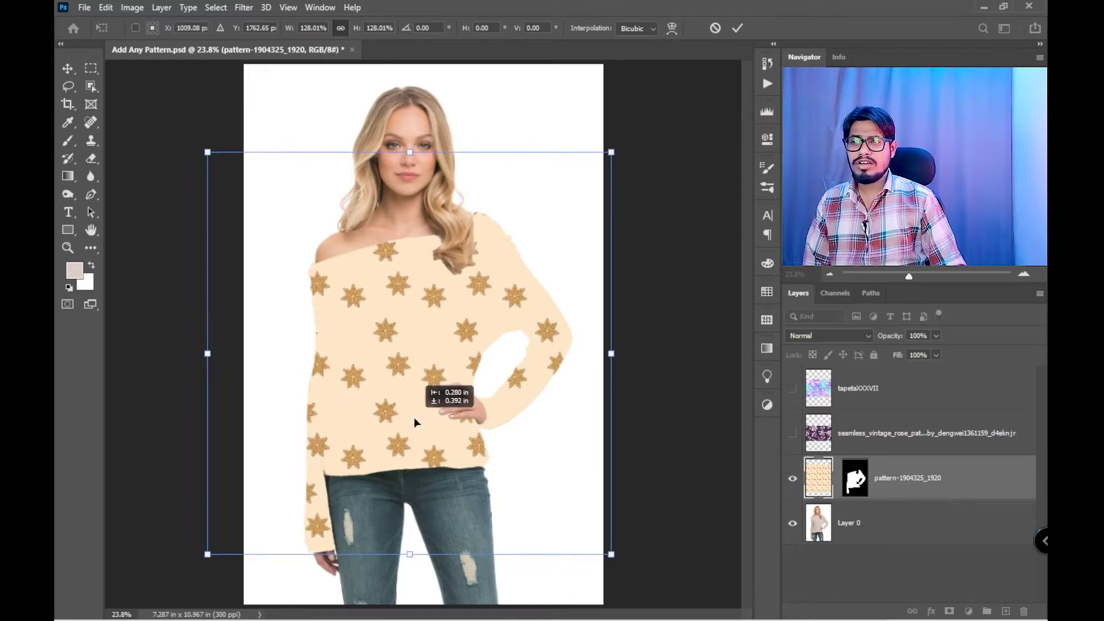
{"action": "left_click_drag", "start_coordinate": [414, 418], "coordinate": [414, 419]}
{"action": "key", "text": "Return"}
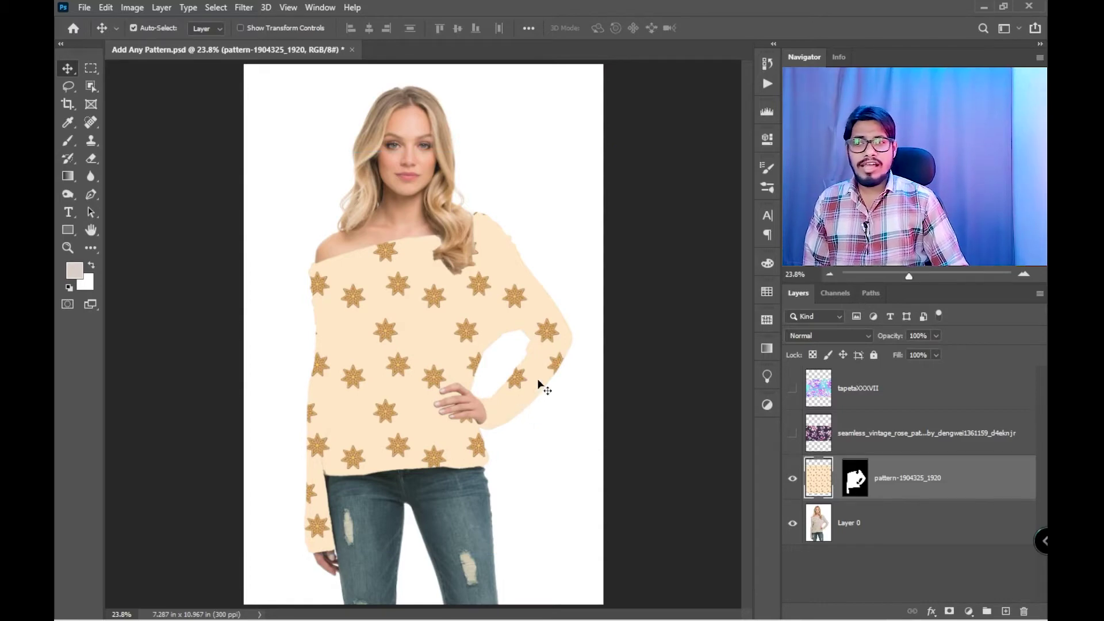
Step: Set the star pattern layer's blend mode to Multiply
{"action": "left_click", "coordinate": [834, 336]}
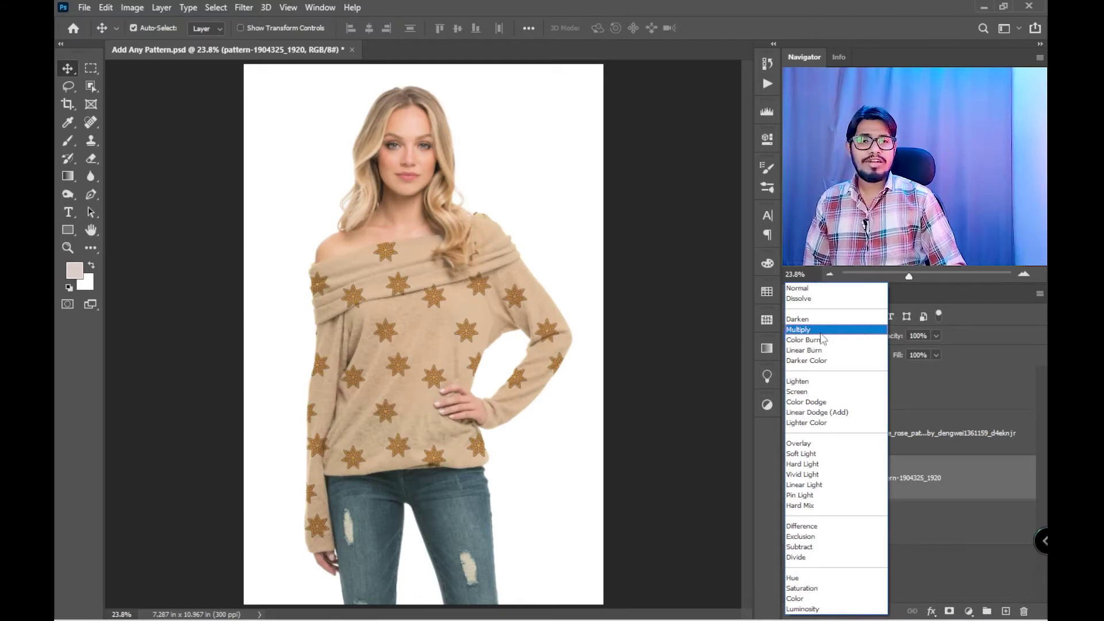
{"action": "left_click", "coordinate": [821, 333]}
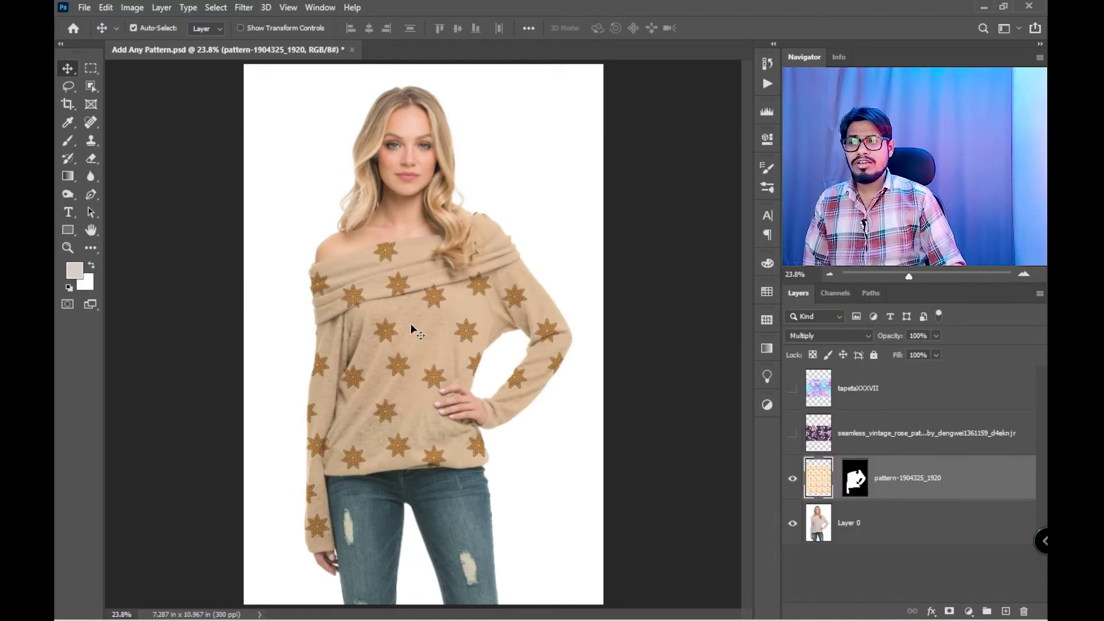
{"action": "scroll", "coordinate": [373, 303], "scroll_direction": "up", "scroll_amount": 3}
{"action": "scroll", "coordinate": [413, 296], "scroll_direction": "up", "scroll_amount": 2}
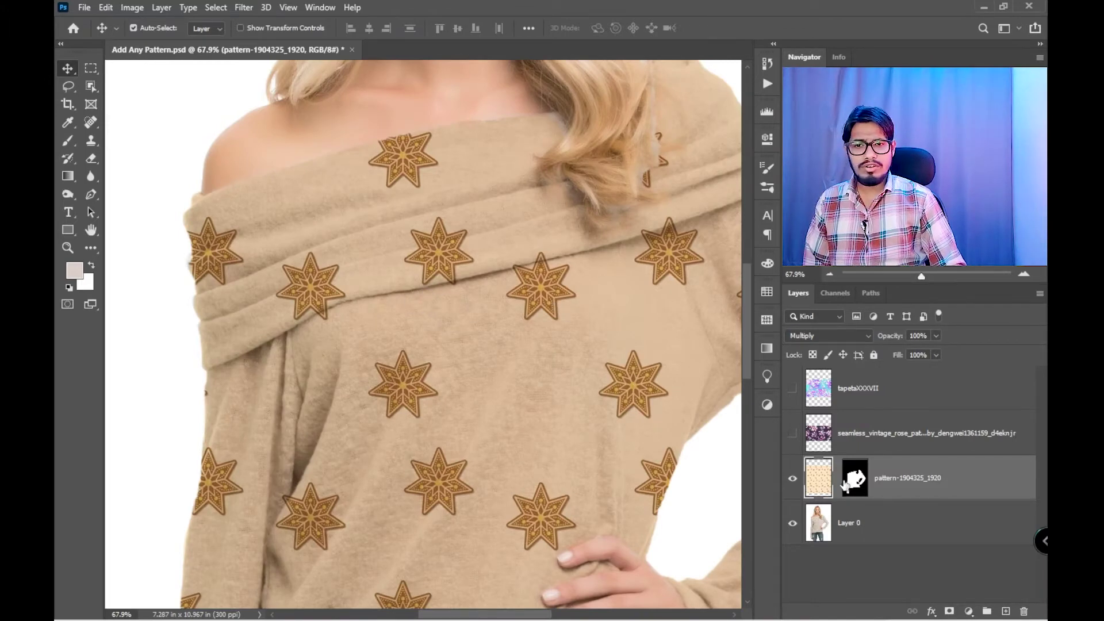
Step: Nudge the stars slightly lower on the sweater and relink the pattern to its mask
{"action": "left_click_drag", "start_coordinate": [447, 296], "coordinate": [451, 317]}
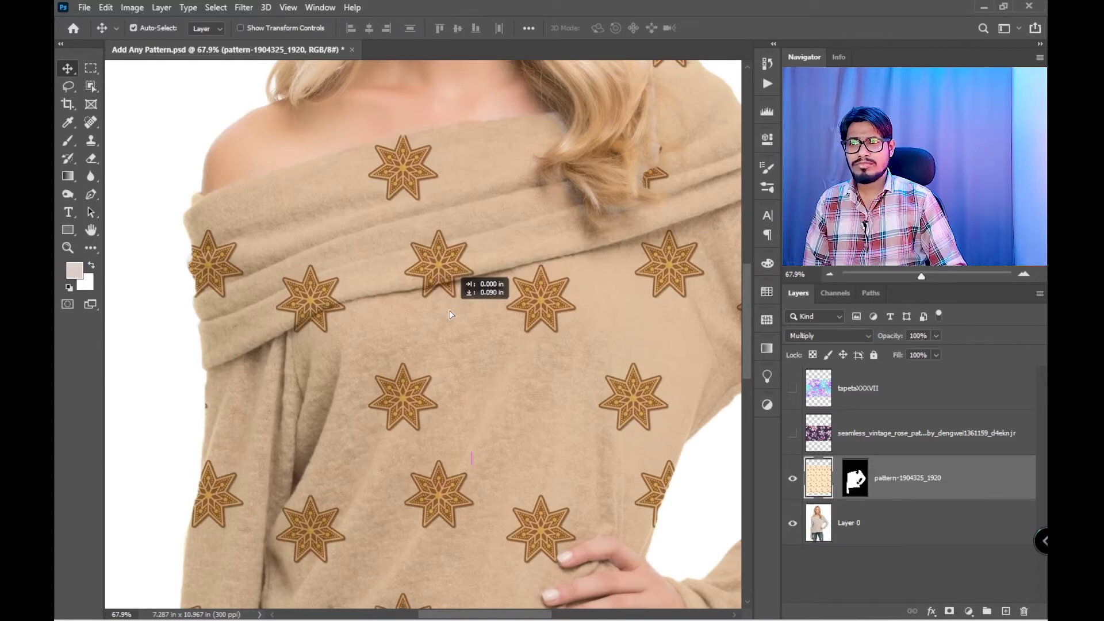
{"action": "scroll", "coordinate": [344, 273], "scroll_direction": "down", "scroll_amount": 3}
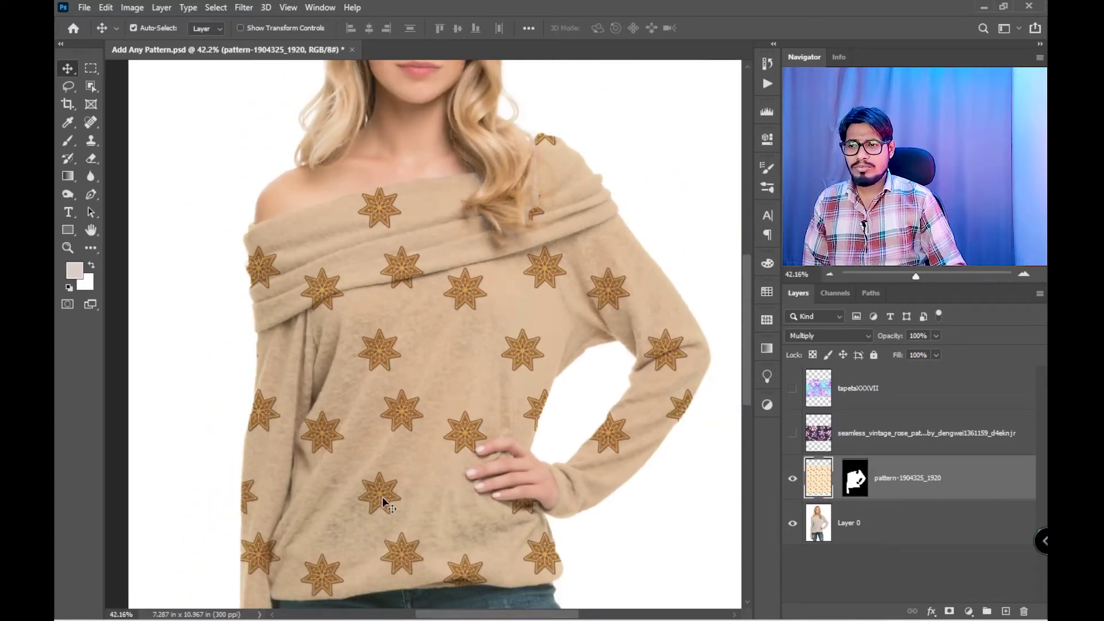
{"action": "scroll", "coordinate": [384, 506], "scroll_direction": "up", "scroll_amount": 1}
{"action": "left_click", "coordinate": [837, 478]}
{"action": "scroll", "coordinate": [451, 291], "scroll_direction": "down", "scroll_amount": 3}
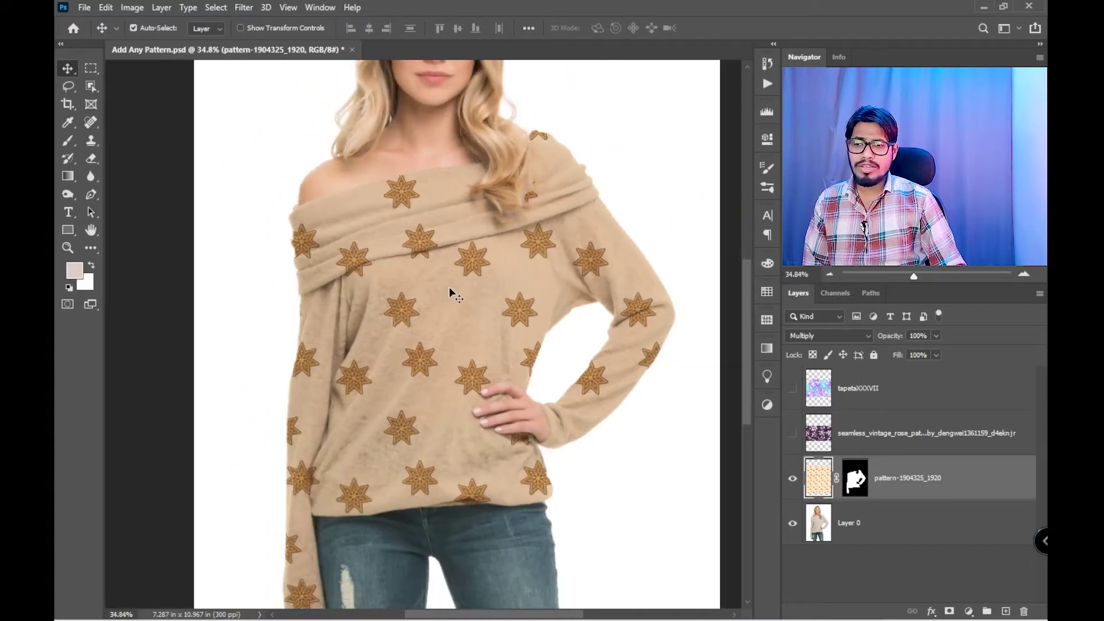
{"action": "scroll", "coordinate": [422, 345], "scroll_direction": "down", "scroll_amount": 1}
{"action": "scroll", "coordinate": [445, 253], "scroll_direction": "up", "scroll_amount": 4}
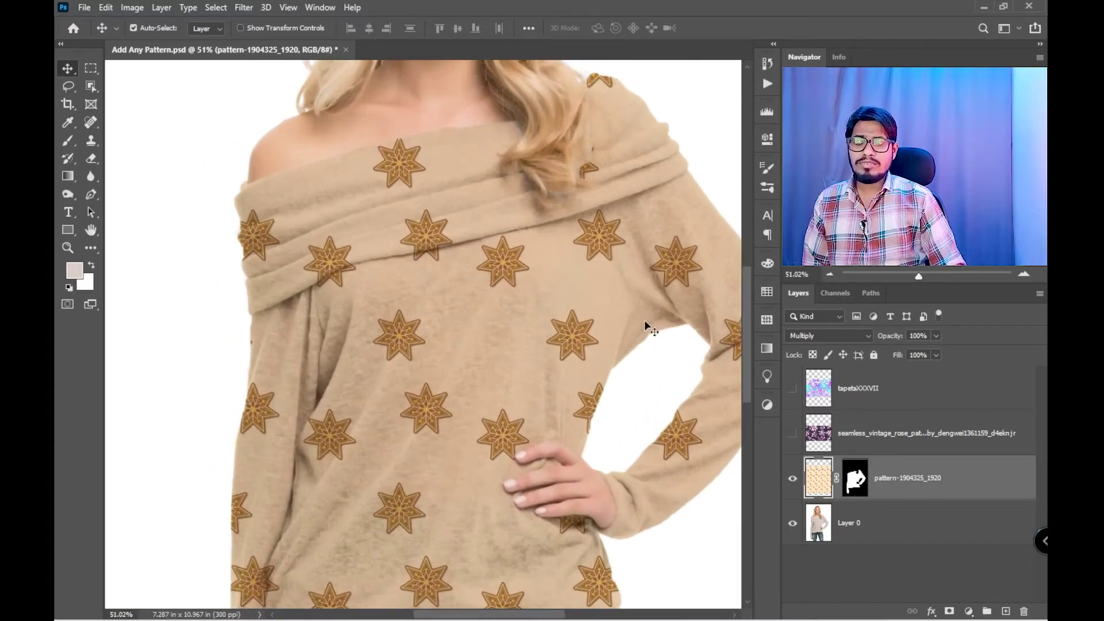
{"action": "scroll", "coordinate": [643, 319], "scroll_direction": "down", "scroll_amount": 4}
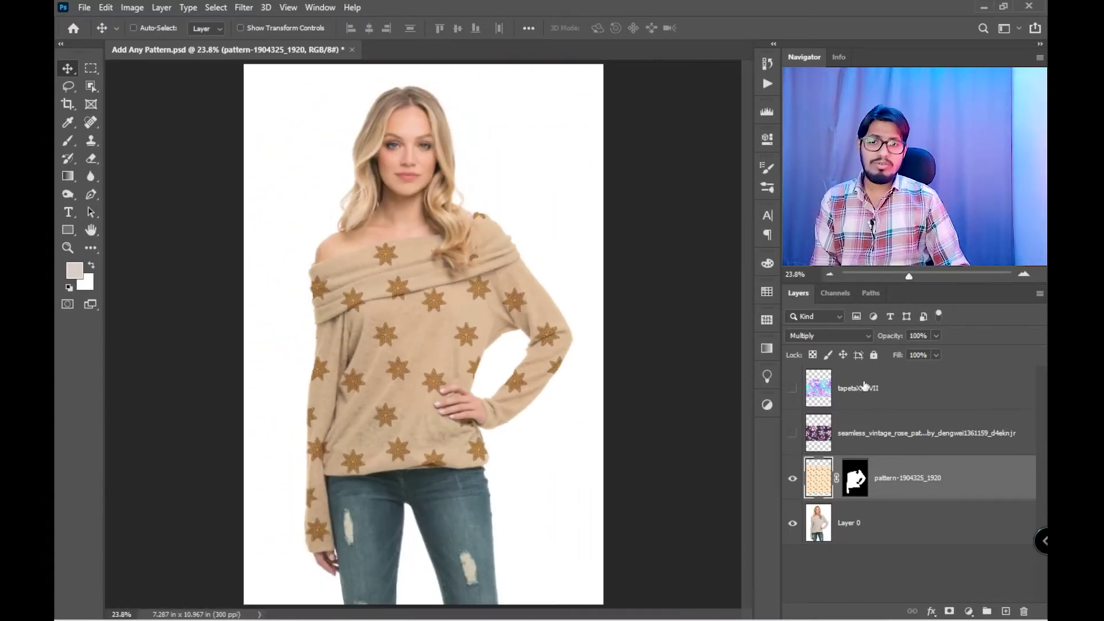
{"action": "left_click", "coordinate": [846, 335]}
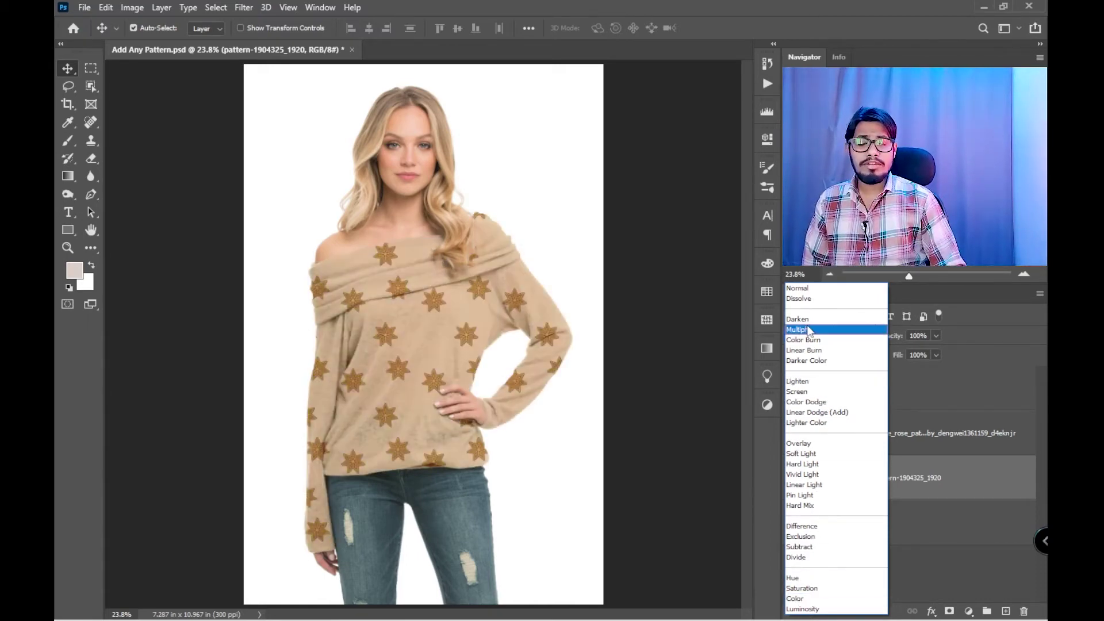
{"action": "left_click", "coordinate": [800, 329]}
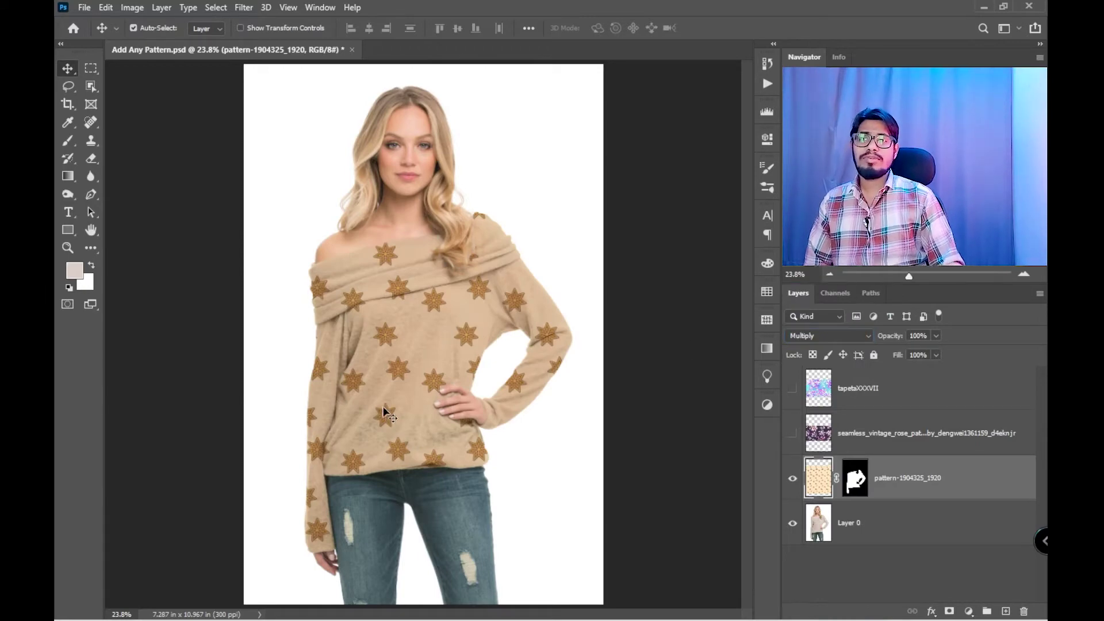
{"action": "scroll", "coordinate": [387, 391], "scroll_direction": "up", "scroll_amount": 1}
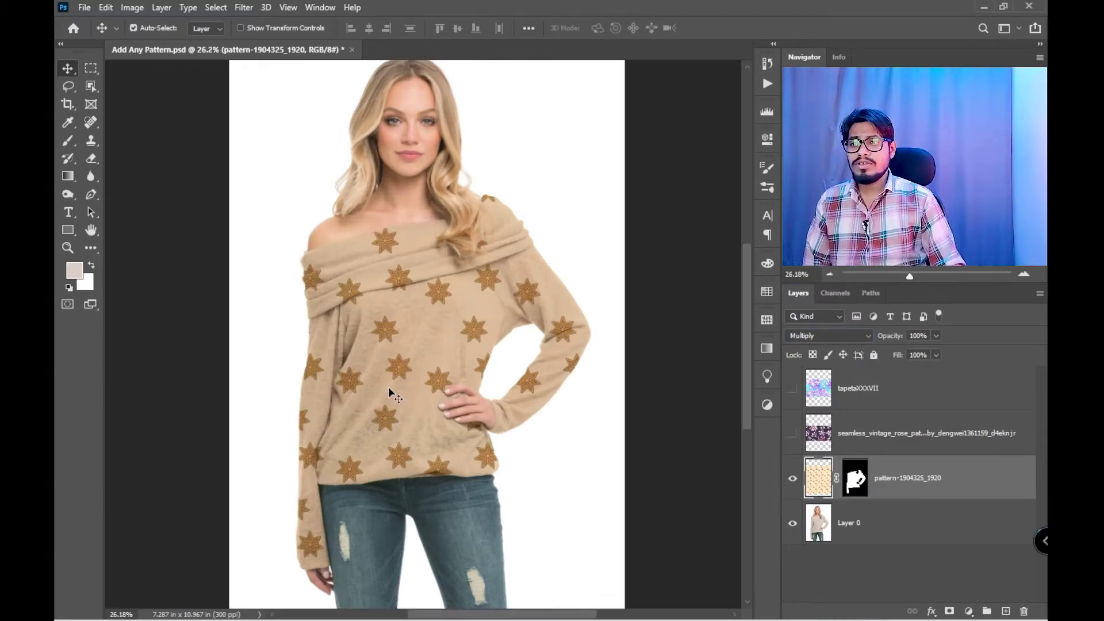
{"action": "scroll", "coordinate": [403, 391], "scroll_direction": "up", "scroll_amount": 2}
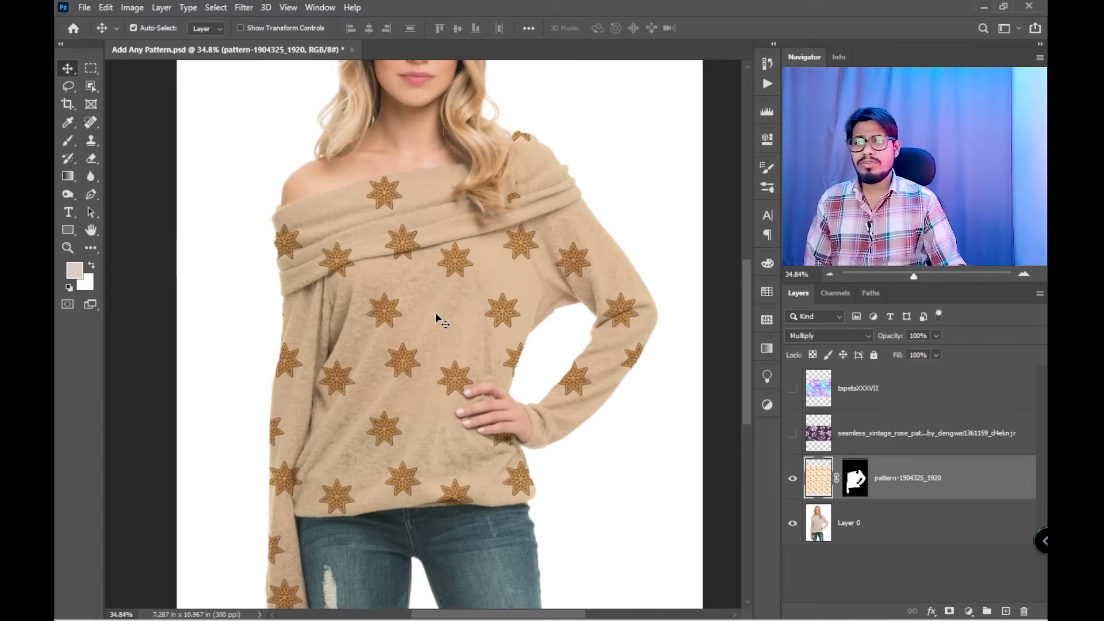
{"action": "scroll", "coordinate": [436, 318], "scroll_direction": "up", "scroll_amount": 3}
{"action": "scroll", "coordinate": [432, 310], "scroll_direction": "up", "scroll_amount": 3}
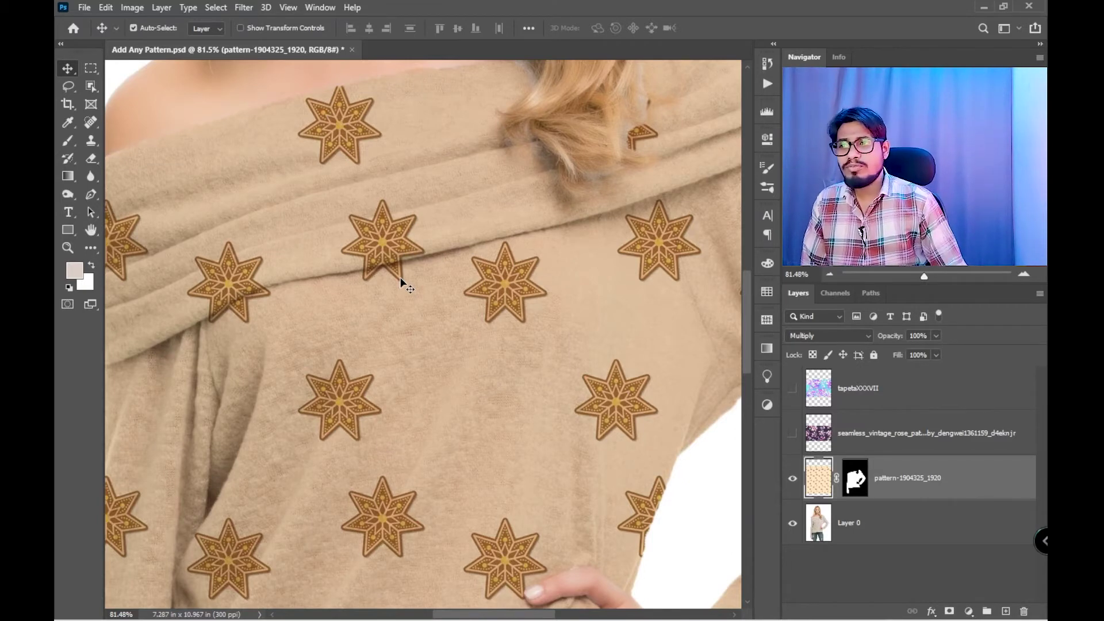
{"action": "scroll", "coordinate": [401, 280], "scroll_direction": "up", "scroll_amount": 2}
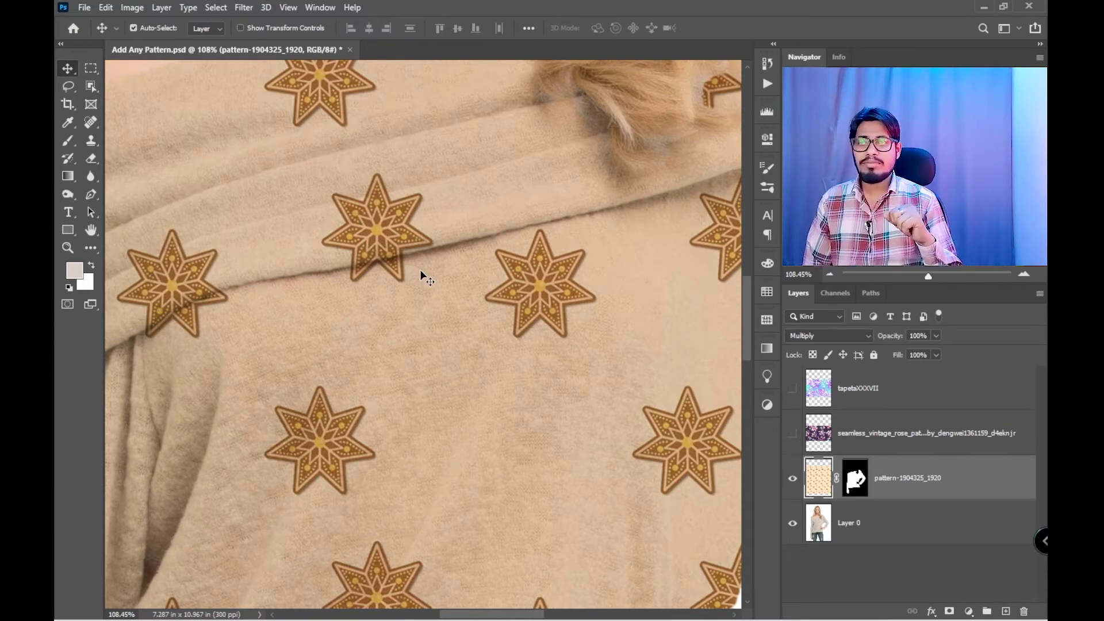
{"action": "scroll", "coordinate": [636, 488], "scroll_direction": "down", "scroll_amount": 4}
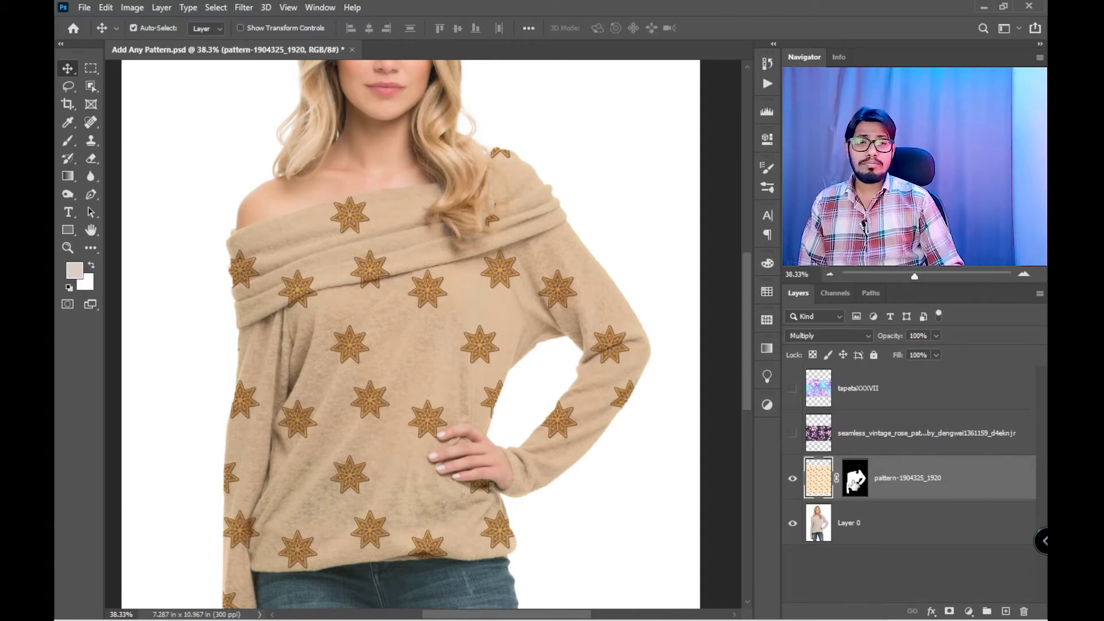
Step: Move the sweater mask onto Layer 0, disable it, and select the pattern layer
{"action": "left_click_drag", "start_coordinate": [856, 482], "coordinate": [855, 506]}
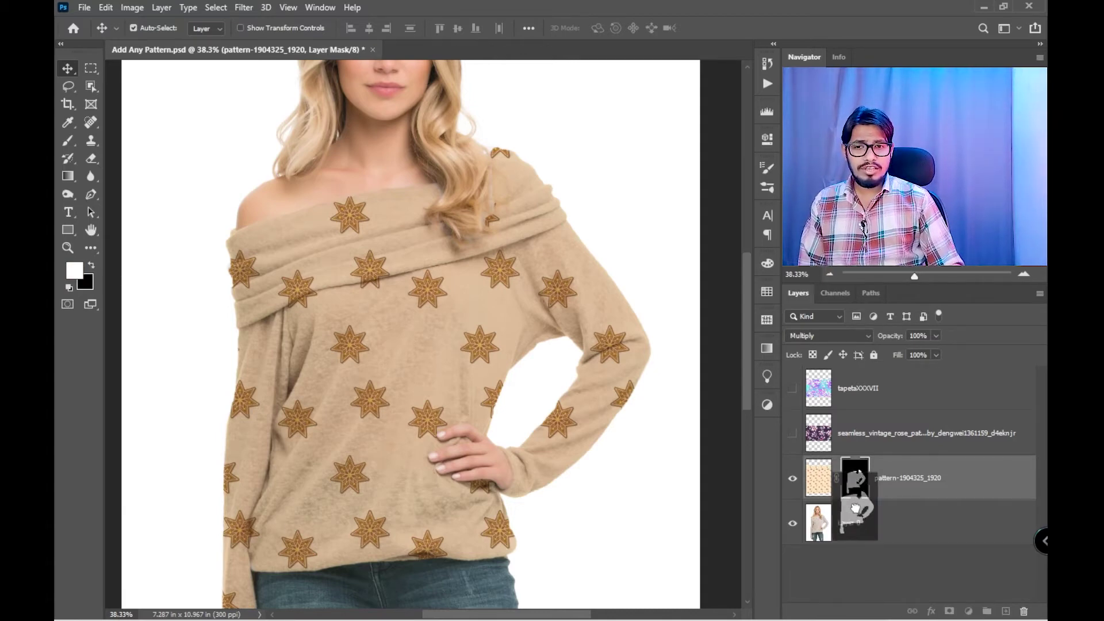
{"action": "left_click_drag", "start_coordinate": [856, 506], "coordinate": [865, 534]}
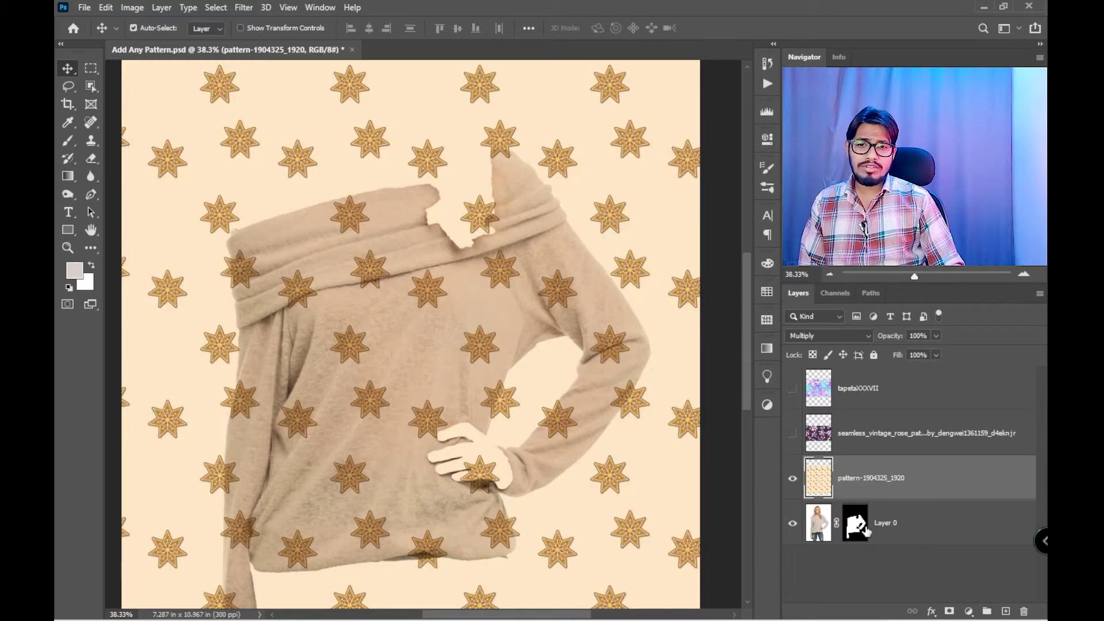
{"action": "left_click", "coordinate": [864, 533]}
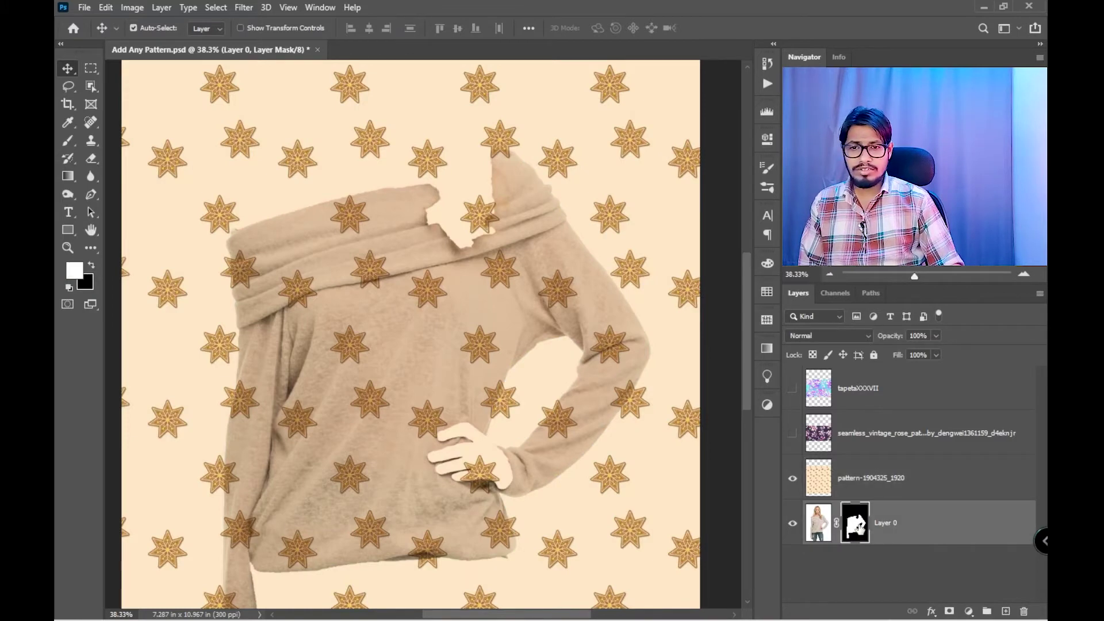
{"action": "left_click", "coordinate": [858, 525], "text": "shift"}
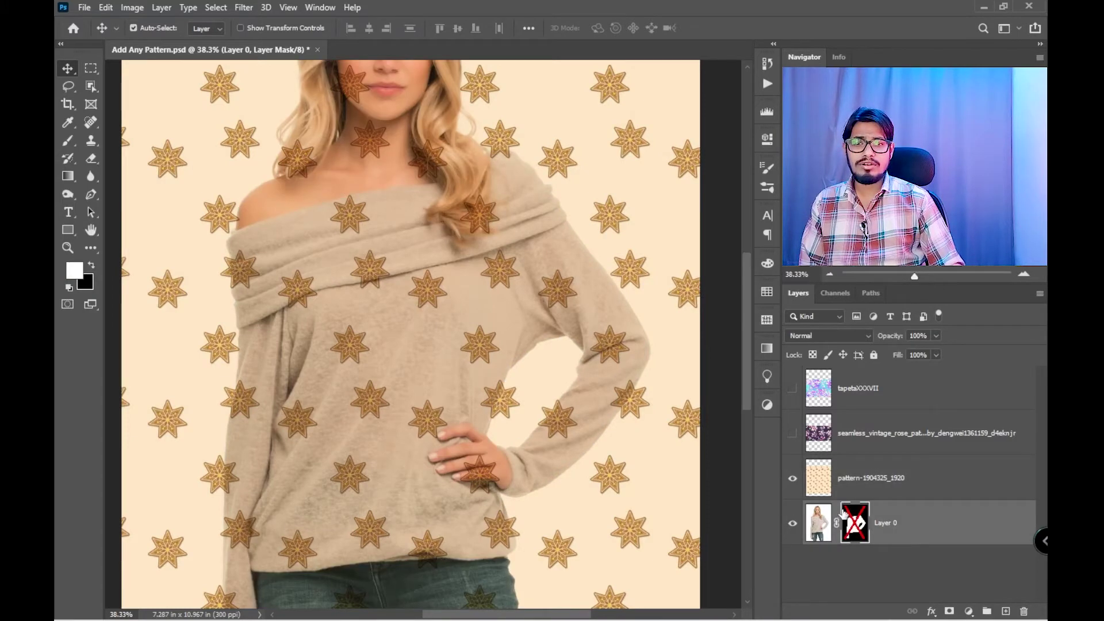
{"action": "left_click", "coordinate": [878, 479]}
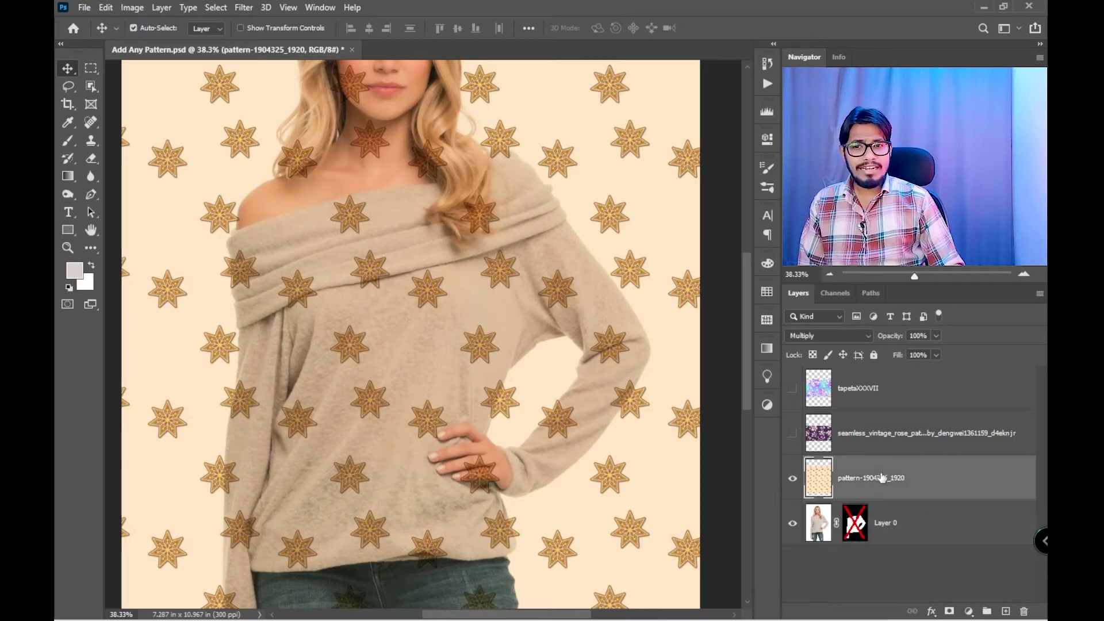
Step: Convert the pattern layer for Smart Filters and move the sweater mask back onto it
{"action": "left_click", "coordinate": [244, 7]}
{"action": "mouse_move", "coordinate": [266, 7]}
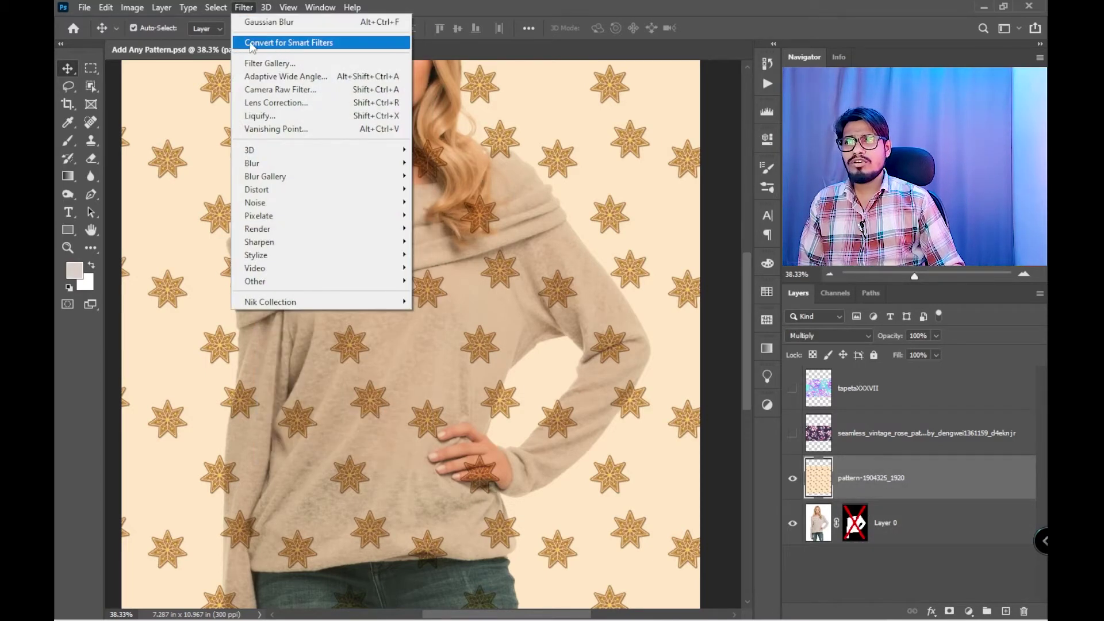
{"action": "left_click", "coordinate": [320, 43]}
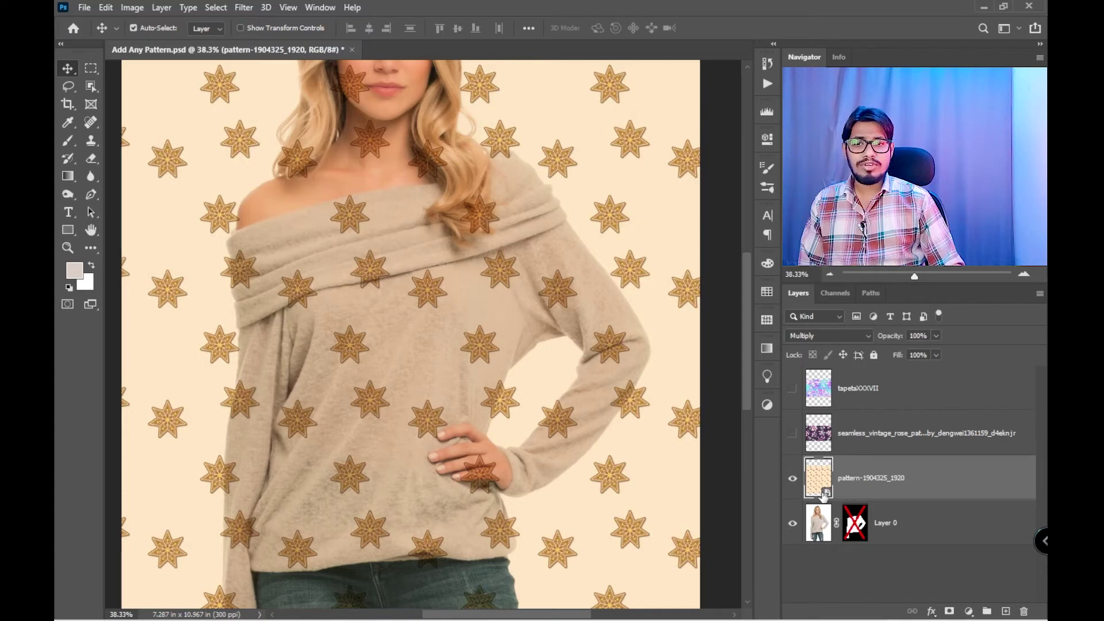
{"action": "left_click", "coordinate": [860, 528], "text": "shift"}
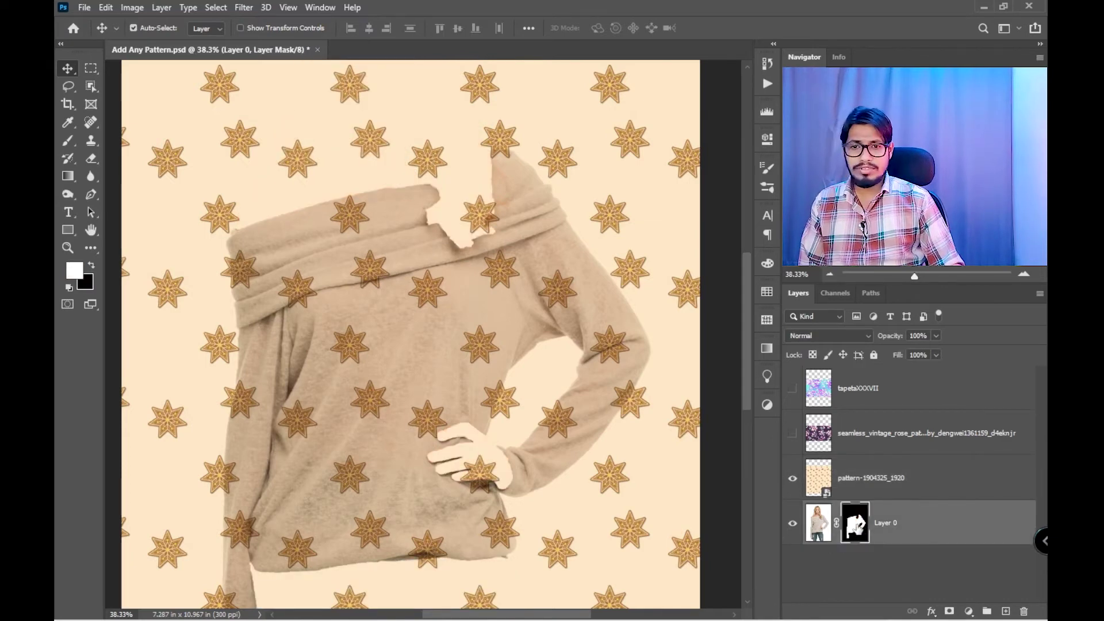
{"action": "left_click_drag", "start_coordinate": [857, 525], "coordinate": [857, 478]}
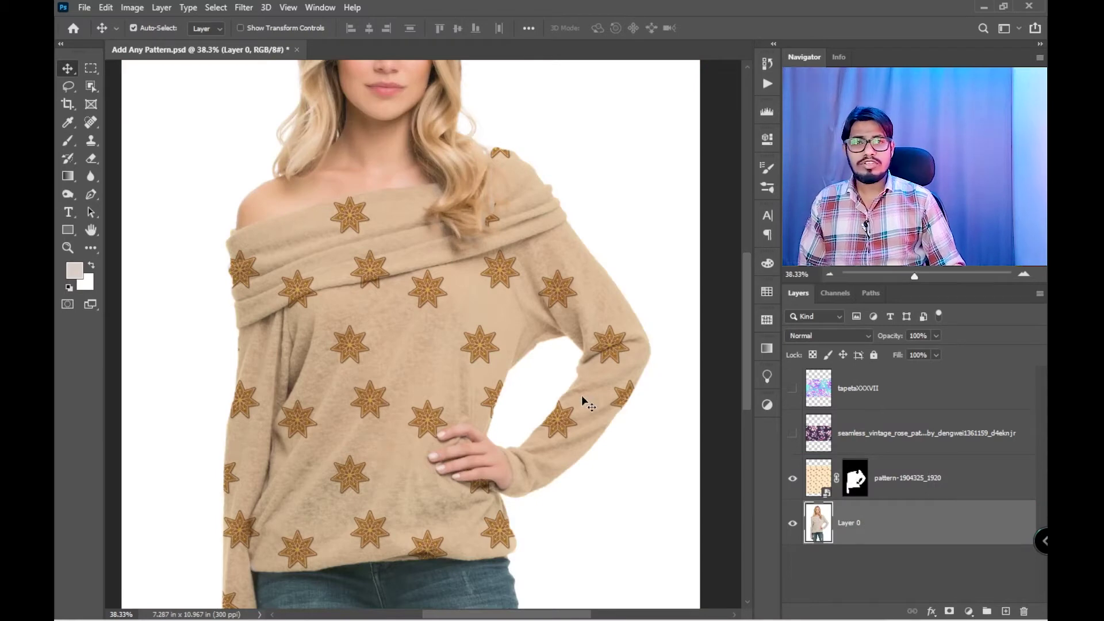
{"action": "left_click", "coordinate": [820, 479]}
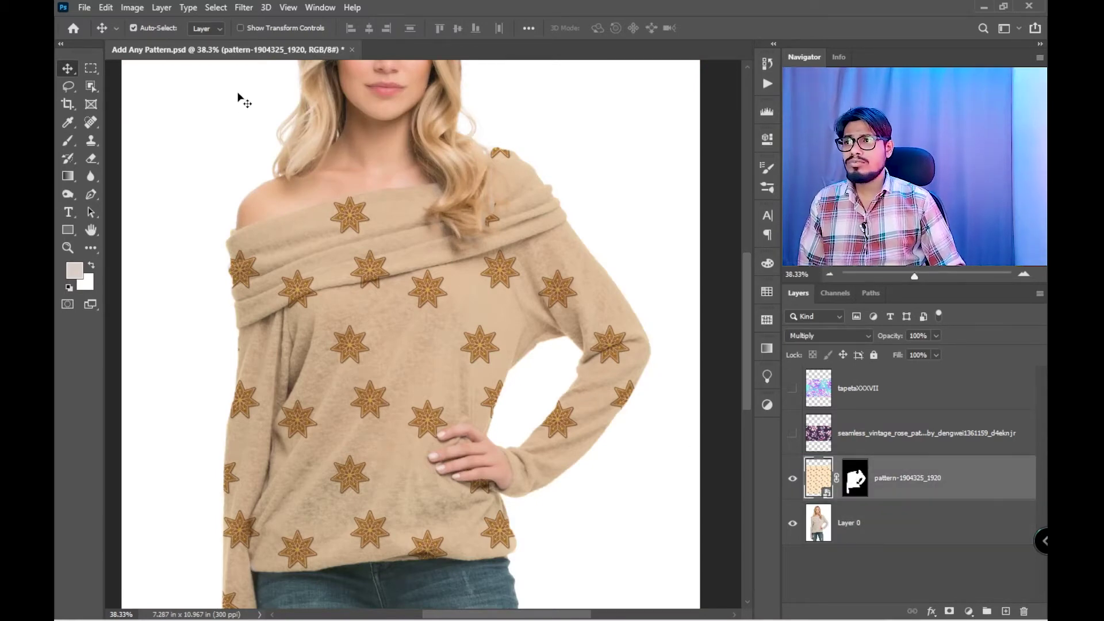
{"action": "left_click", "coordinate": [243, 8]}
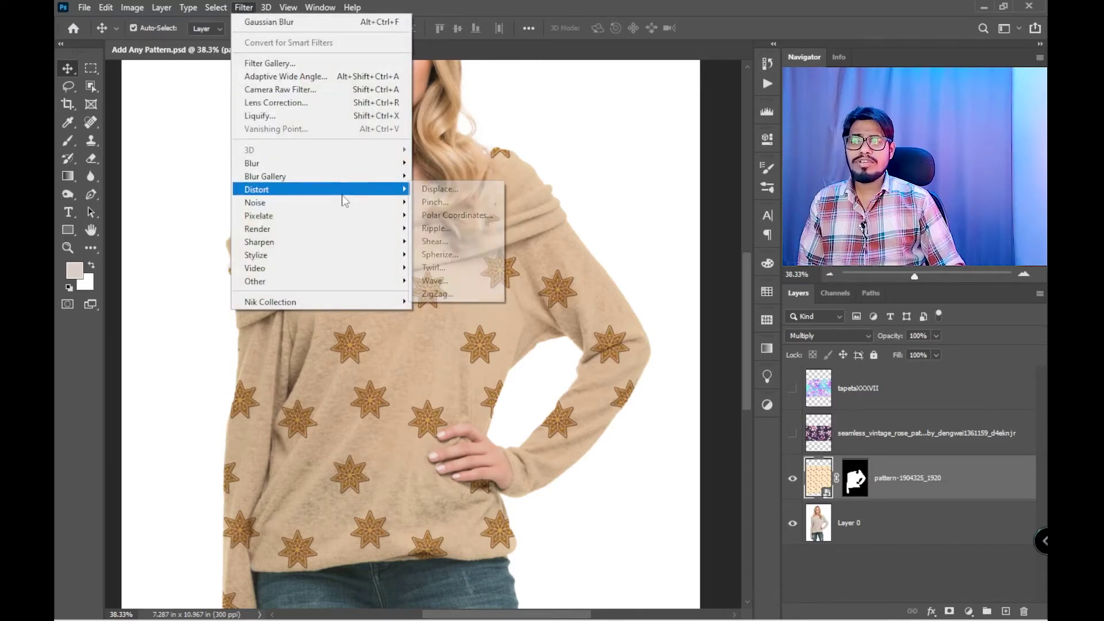
{"action": "mouse_move", "coordinate": [256, 189]}
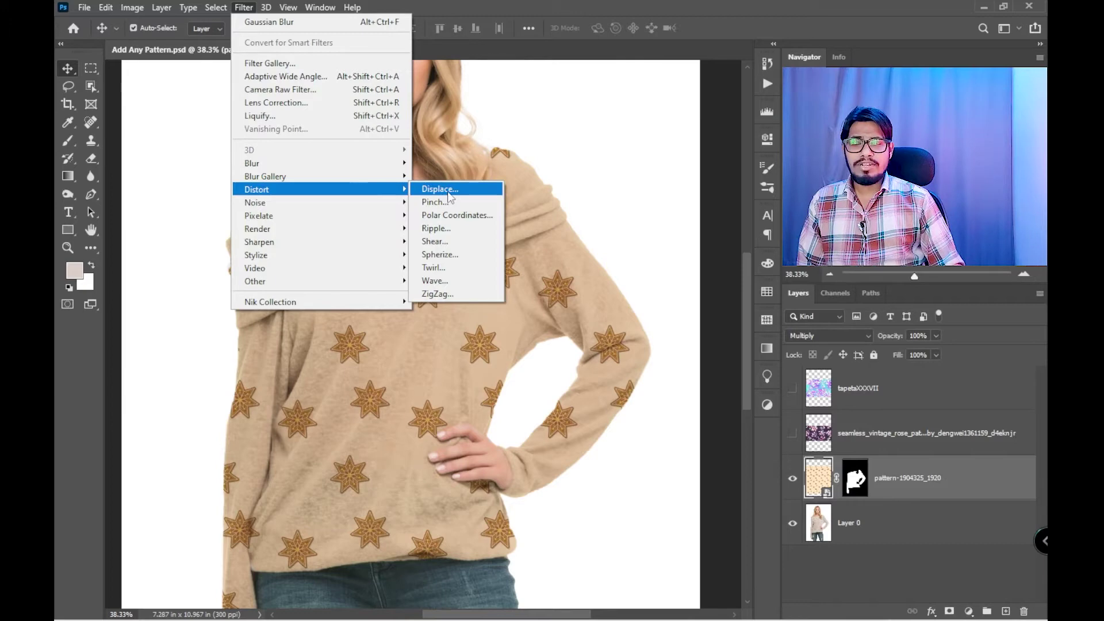
Step: Apply a Displace filter at scale 9, using Add Any Pattern as the displacement map
{"action": "left_click", "coordinate": [440, 190]}
{"action": "left_click_drag", "start_coordinate": [599, 320], "coordinate": [599, 295]}
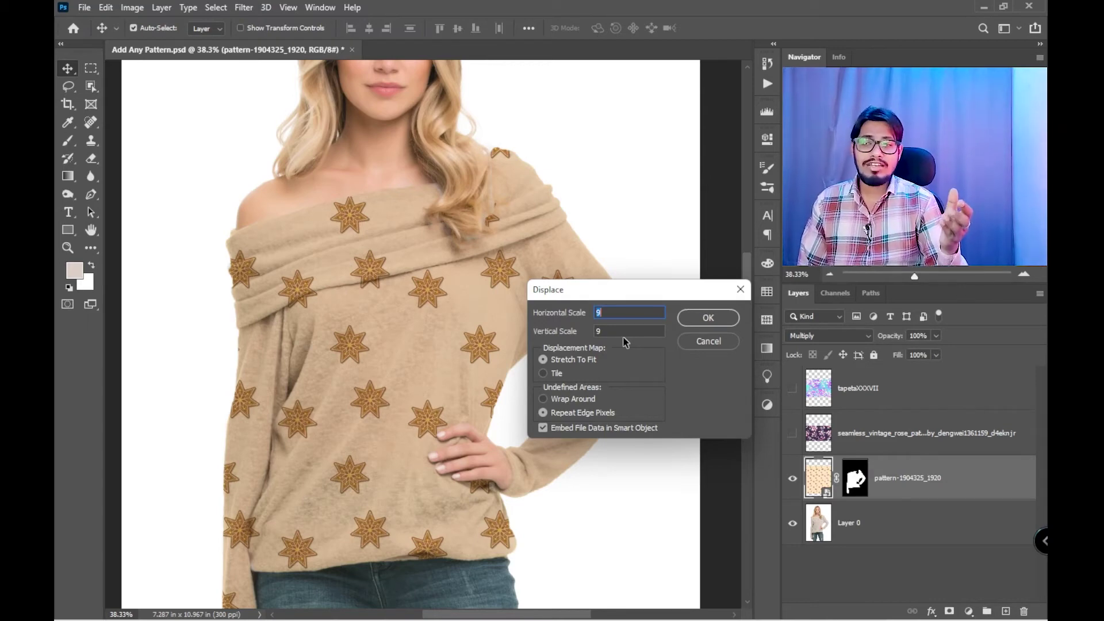
{"action": "left_click", "coordinate": [708, 320]}
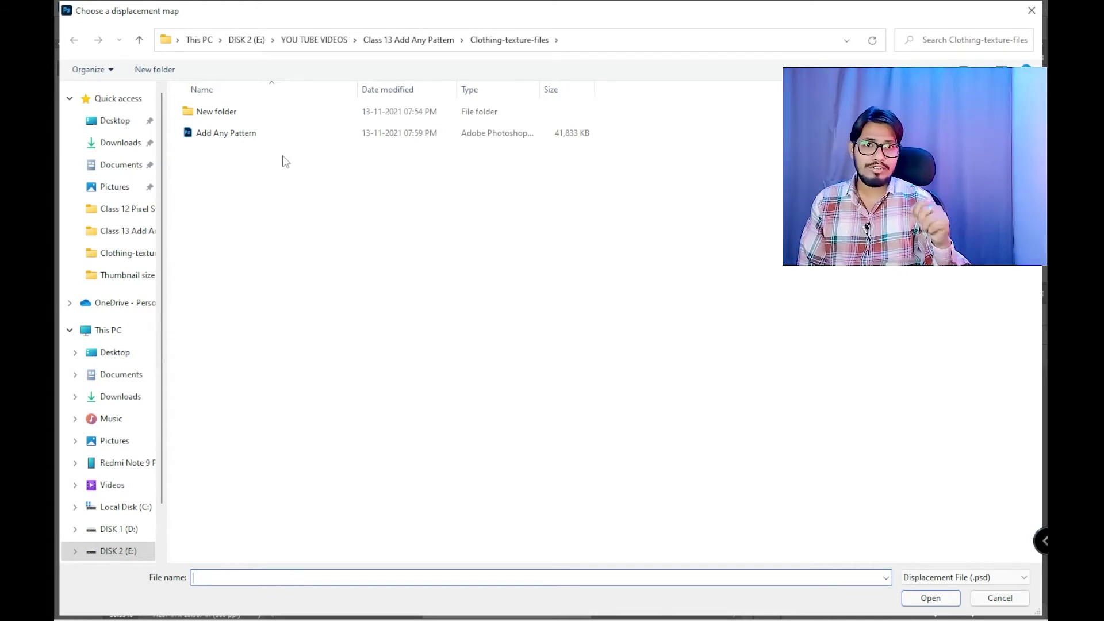
{"action": "left_click", "coordinate": [250, 138]}
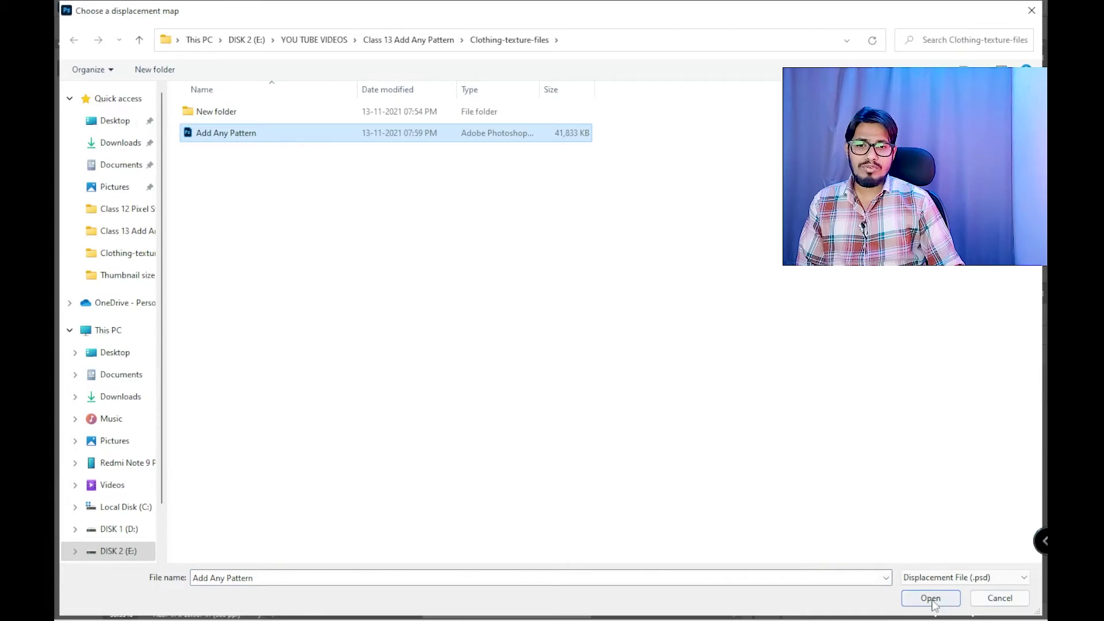
{"action": "left_click", "coordinate": [931, 599]}
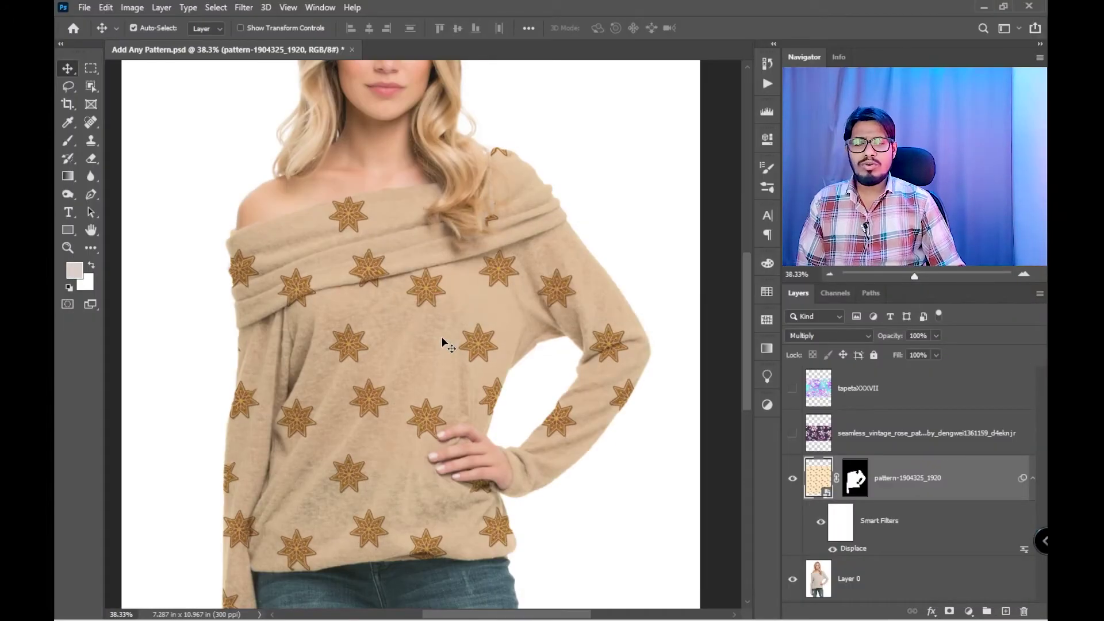
{"action": "scroll", "coordinate": [380, 248], "scroll_direction": "up", "scroll_amount": 5}
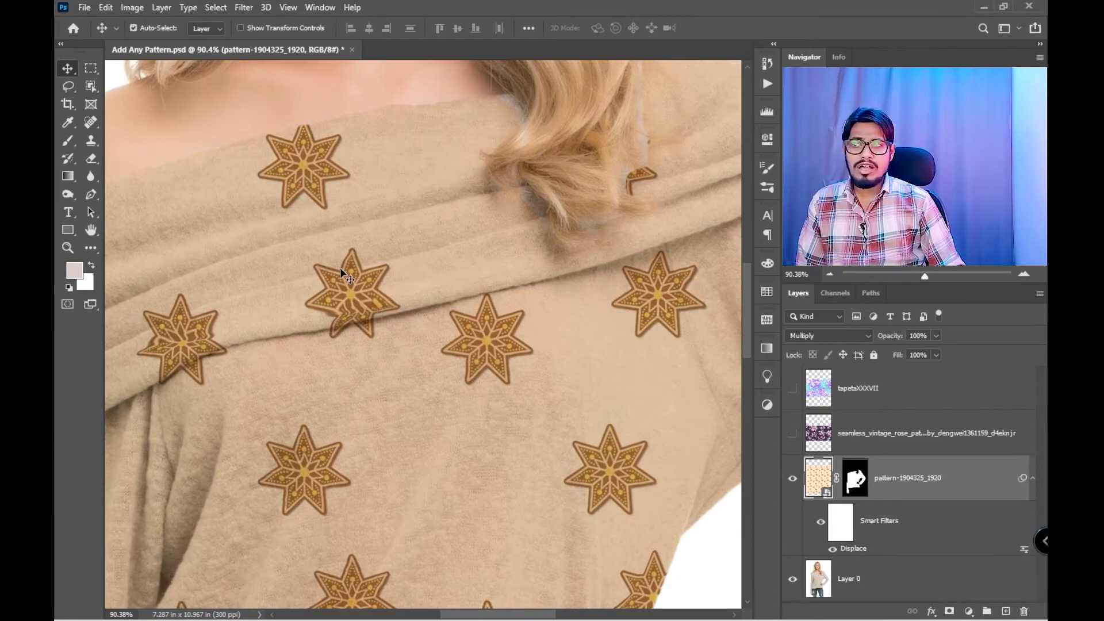
{"action": "left_click", "coordinate": [832, 549]}
{"action": "left_click", "coordinate": [833, 549]}
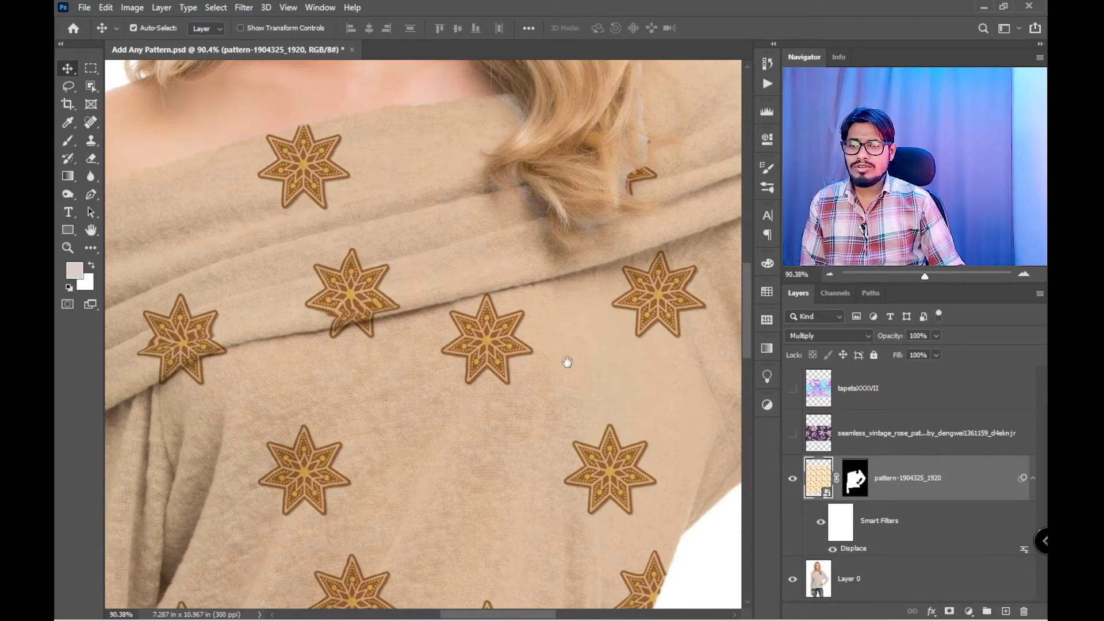
{"action": "left_click_drag", "start_coordinate": [563, 365], "coordinate": [382, 343]}
{"action": "left_click_drag", "start_coordinate": [538, 365], "coordinate": [593, 277]}
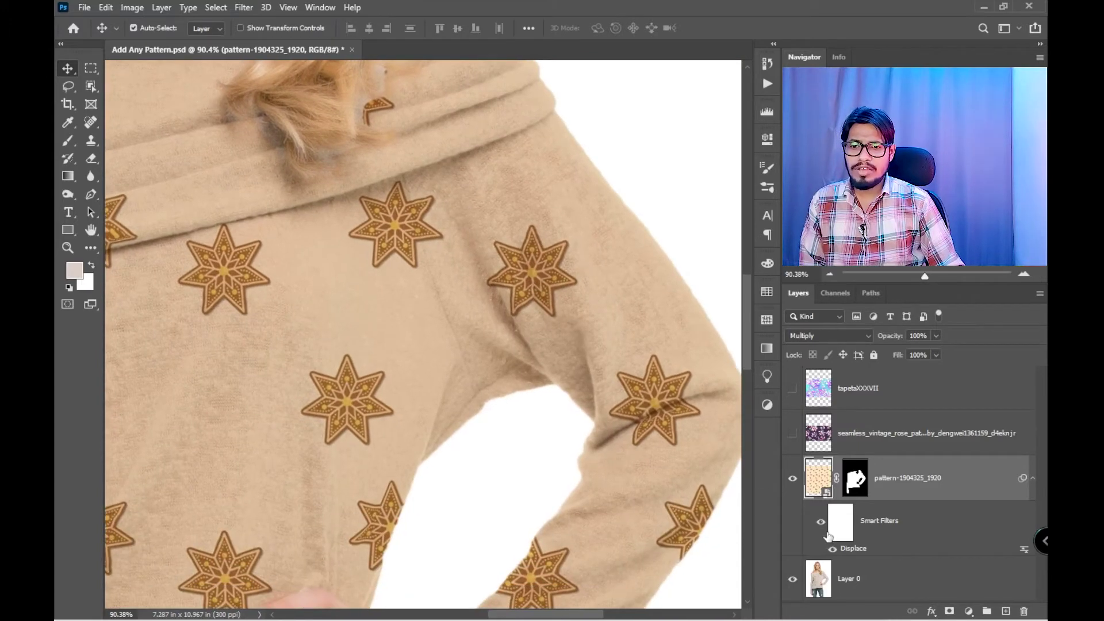
{"action": "left_click", "coordinate": [833, 550]}
{"action": "key", "text": "ctrl+0"}
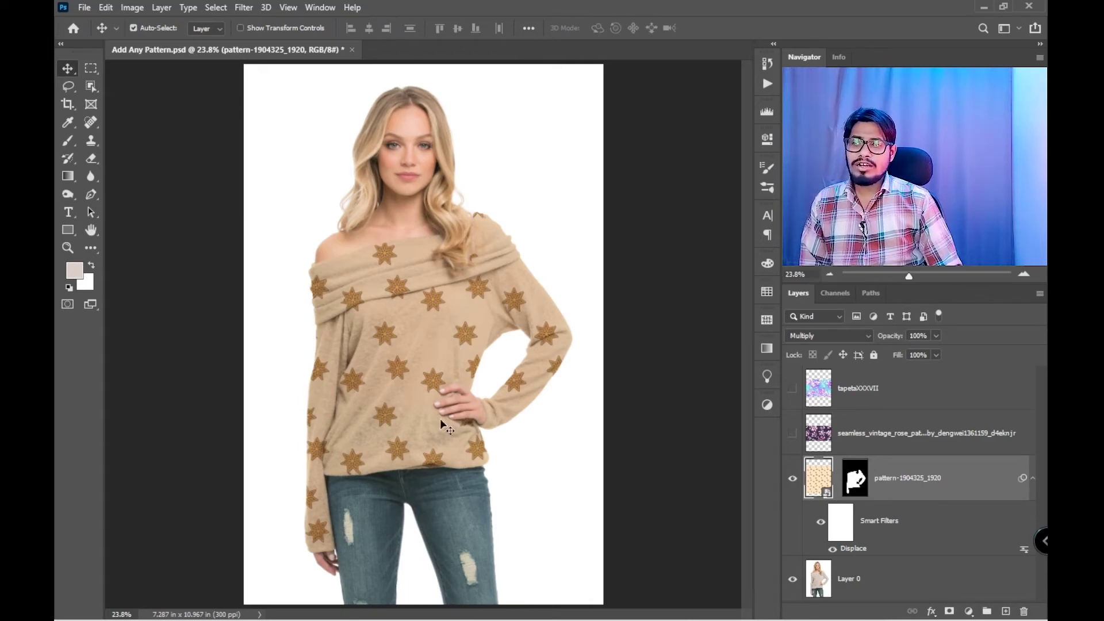
{"action": "scroll", "coordinate": [394, 325], "scroll_direction": "up", "scroll_amount": 2}
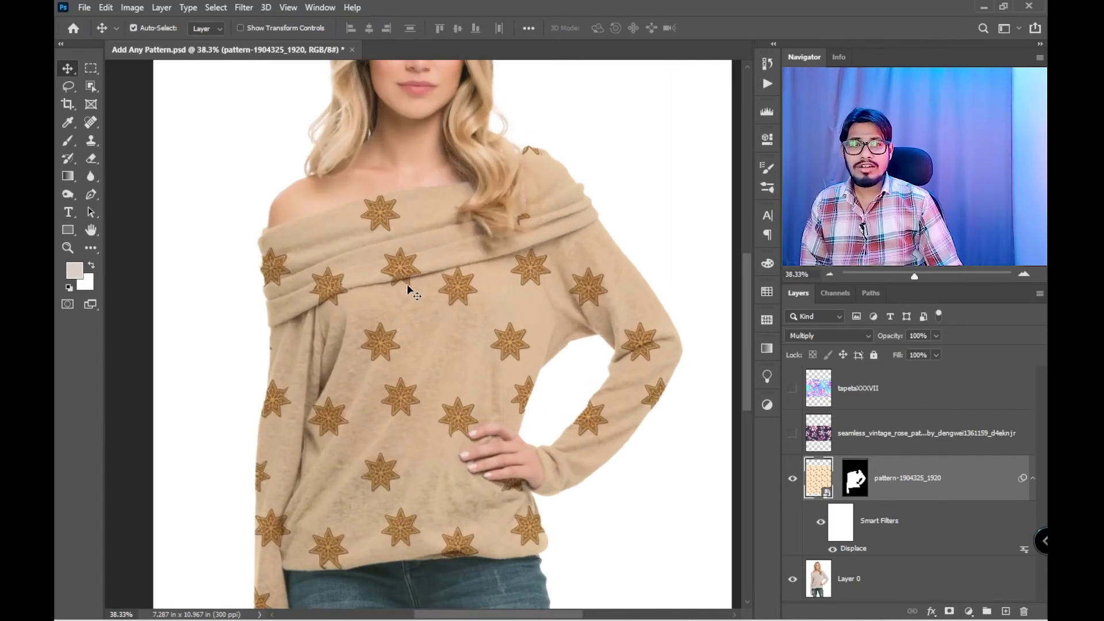
{"action": "double_click", "coordinate": [826, 493]}
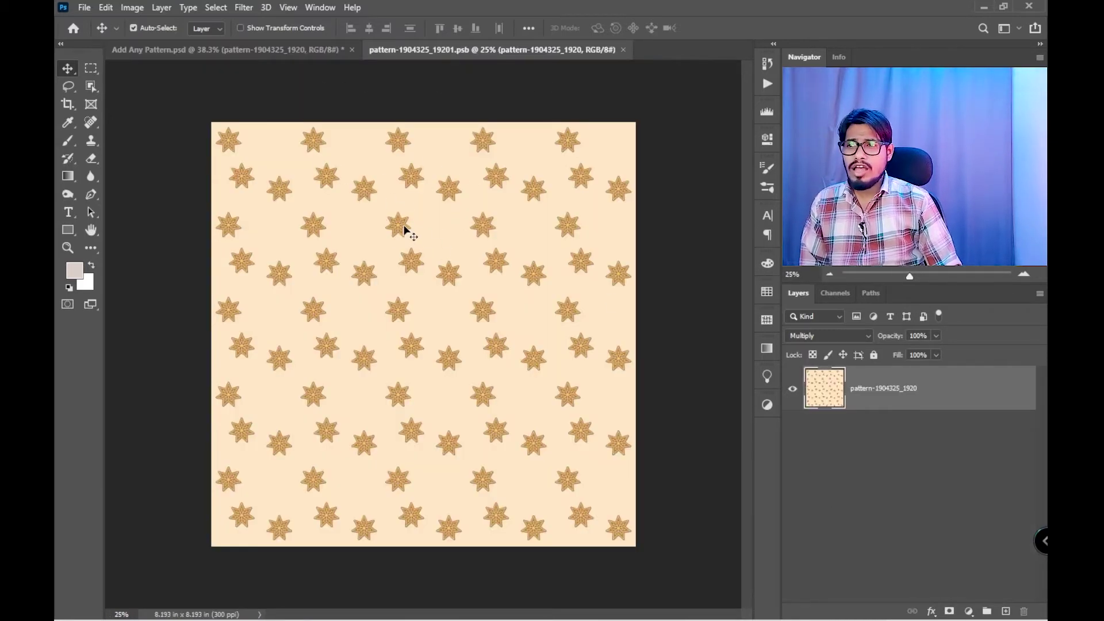
Step: Shift the star pattern lower inside the smart object and save it
{"action": "left_click_drag", "start_coordinate": [402, 228], "coordinate": [402, 279]}
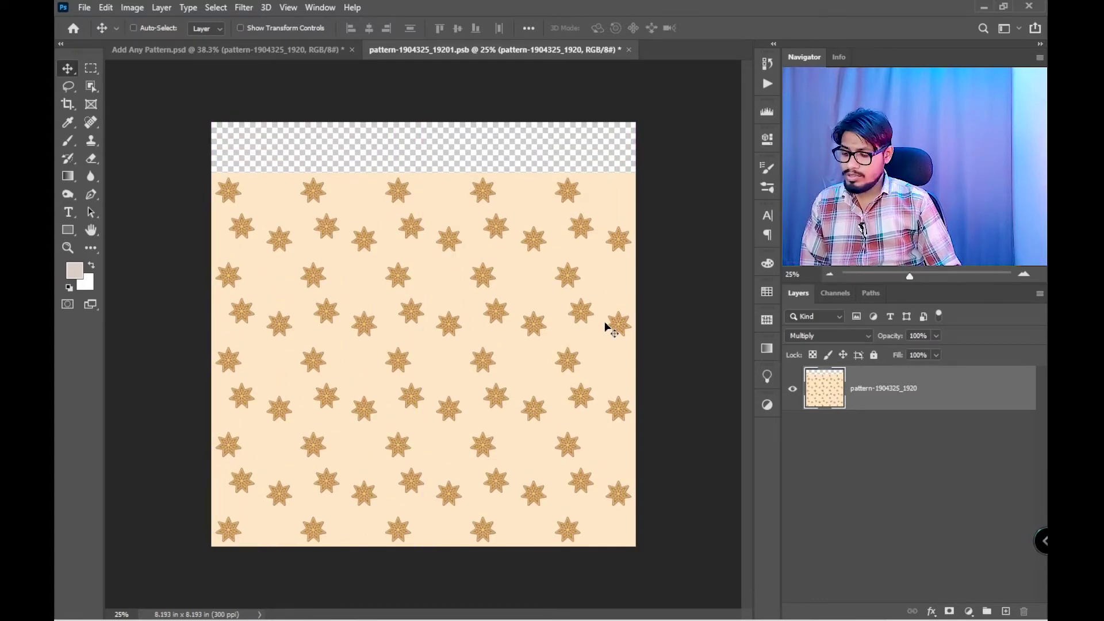
{"action": "key", "text": "ctrl+s"}
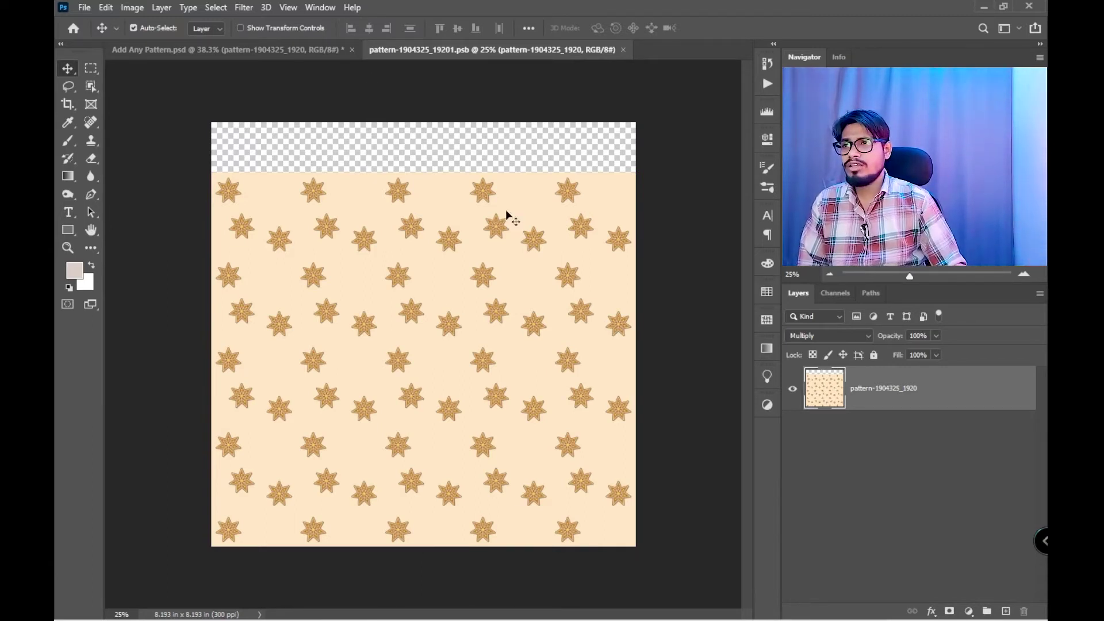
{"action": "left_click", "coordinate": [308, 50]}
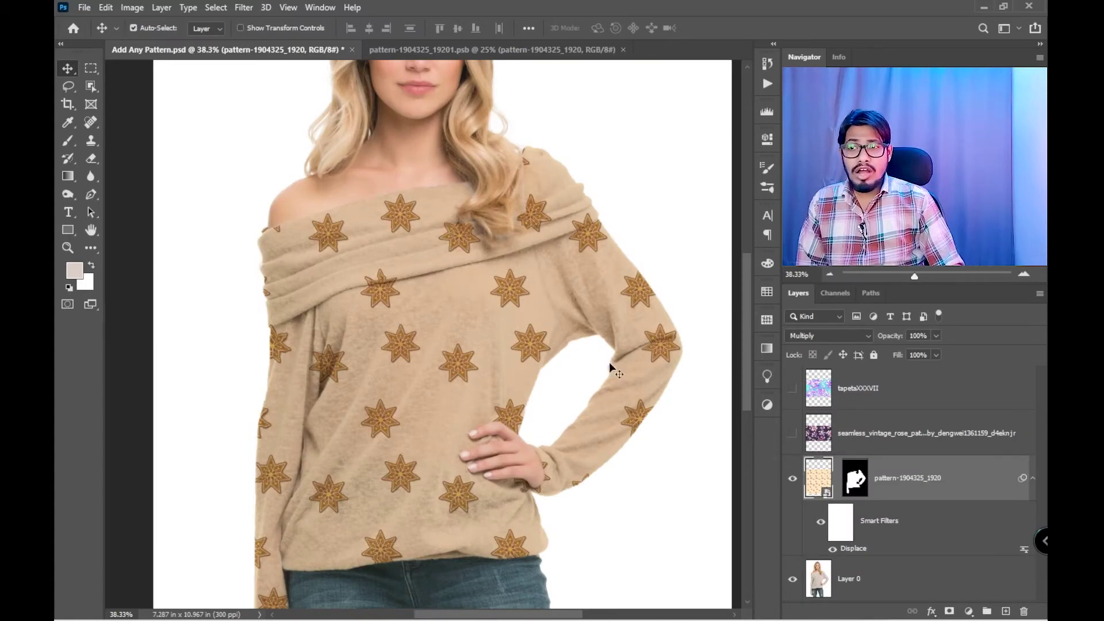
{"action": "left_click", "coordinate": [494, 50]}
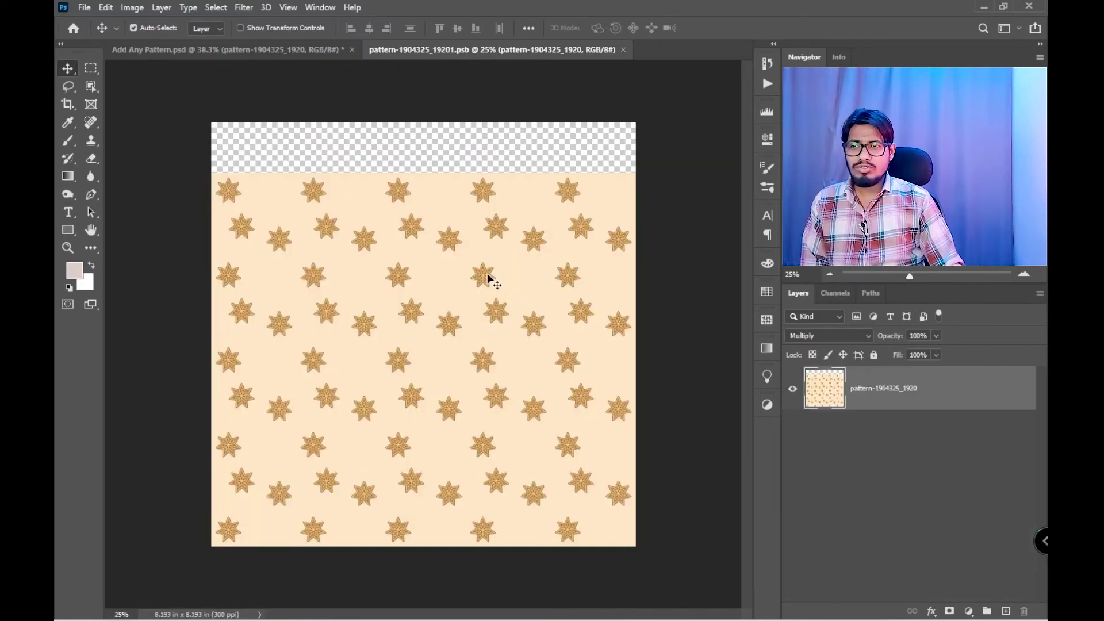
{"action": "left_click_drag", "start_coordinate": [487, 278], "coordinate": [489, 307]}
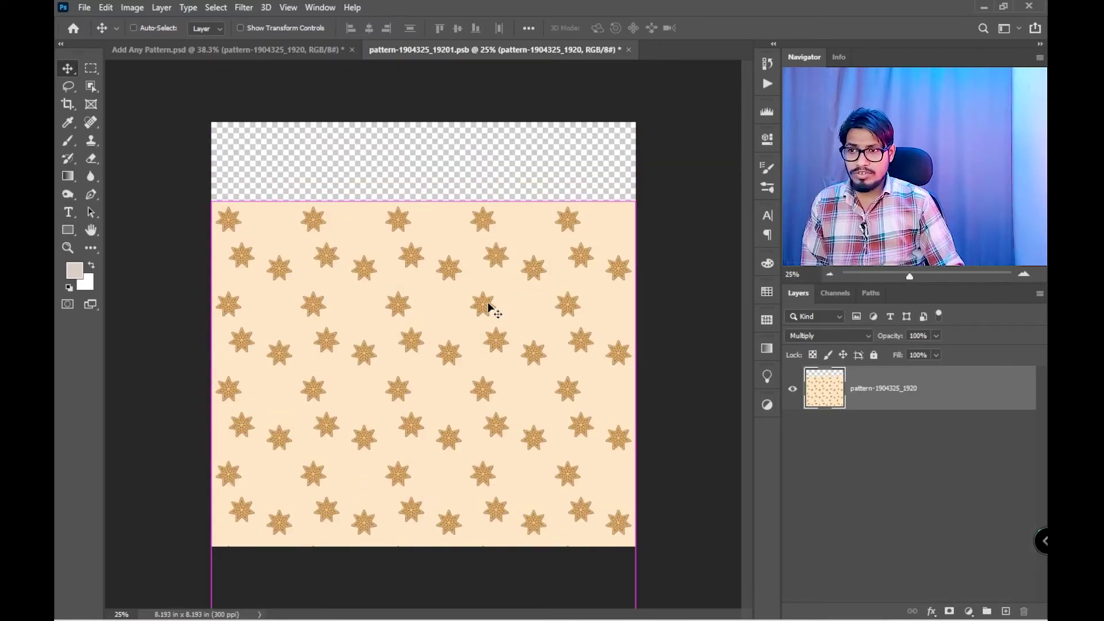
{"action": "key", "text": "ctrl+s"}
Step: Nudge the star pattern back up to shrink the empty strip, save, and check the sweater
{"action": "left_click", "coordinate": [289, 50]}
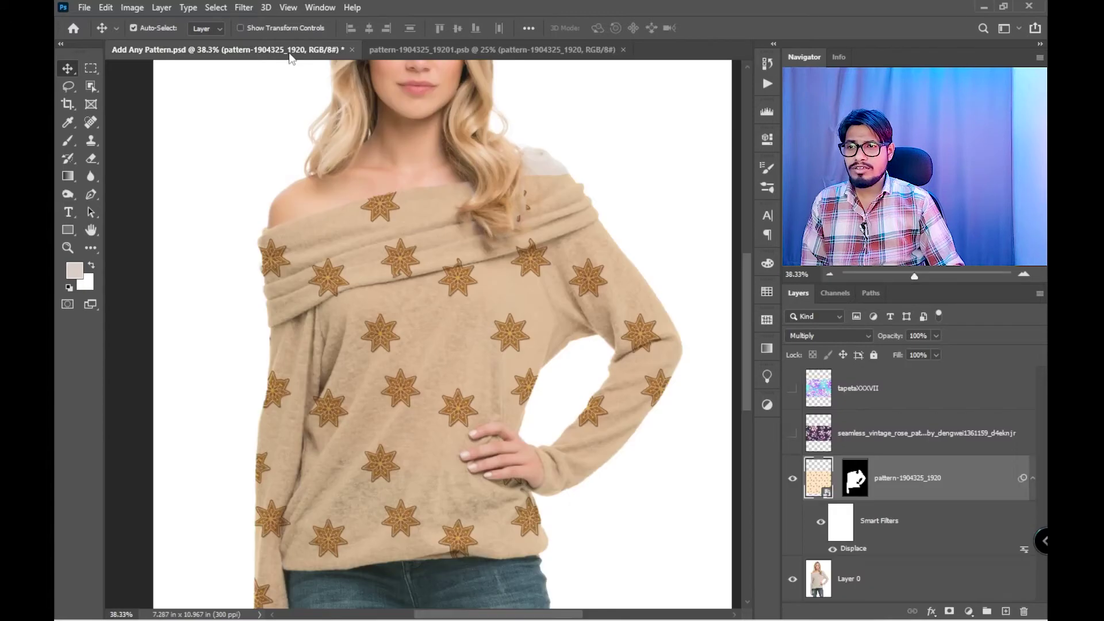
{"action": "scroll", "coordinate": [524, 184], "scroll_direction": "up", "scroll_amount": 5}
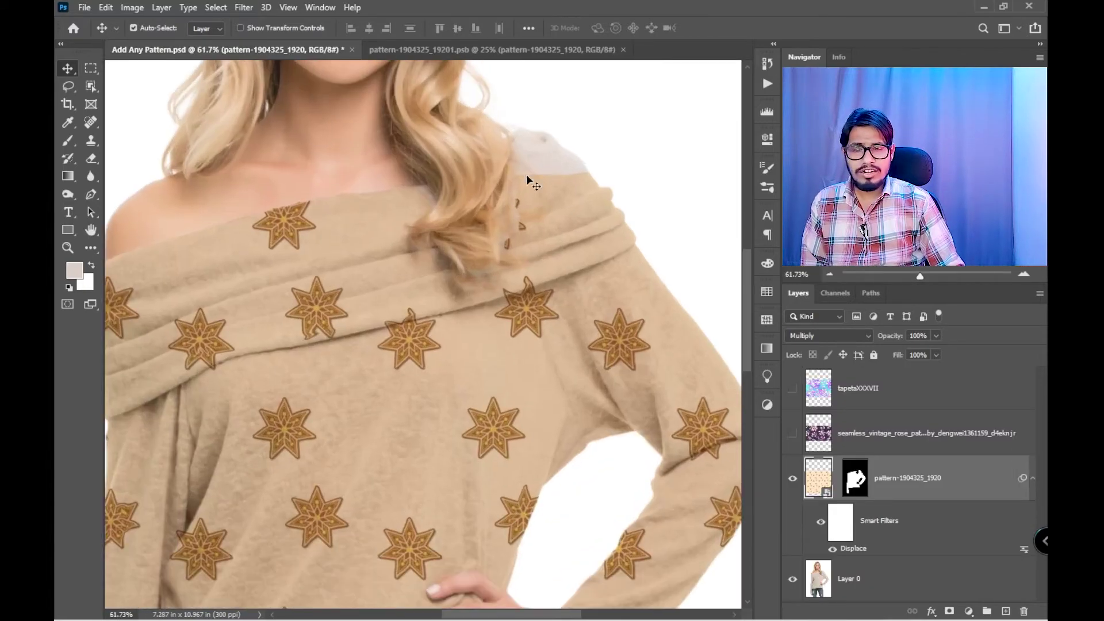
{"action": "scroll", "coordinate": [518, 177], "scroll_direction": "down", "scroll_amount": 1}
{"action": "left_click", "coordinate": [489, 49]}
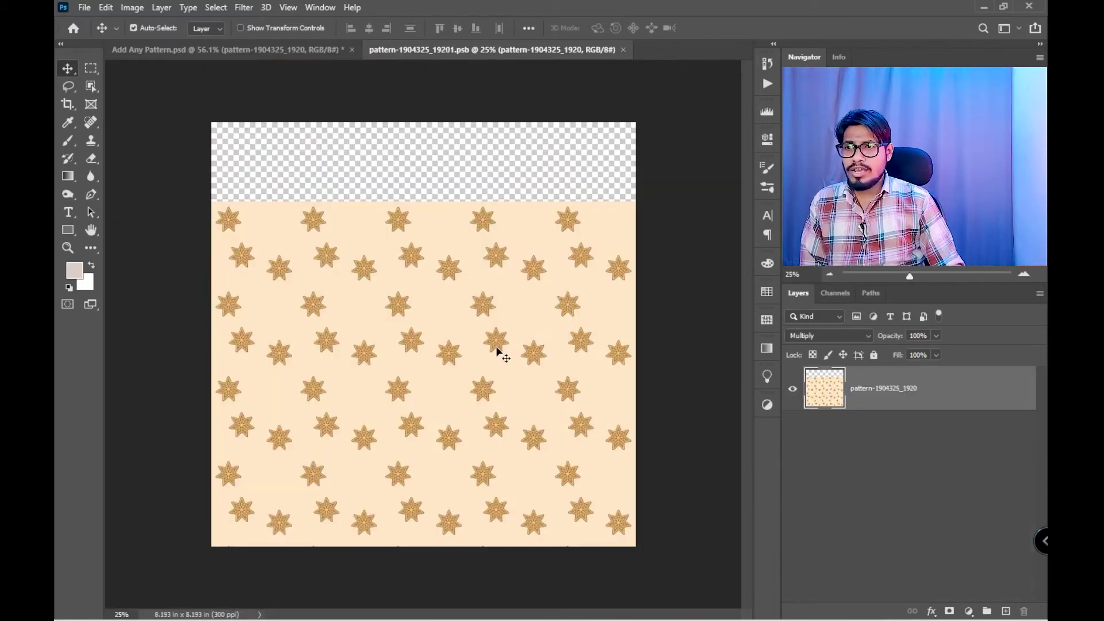
{"action": "left_click_drag", "start_coordinate": [498, 349], "coordinate": [506, 315]}
{"action": "key", "text": "ctrl+s"}
{"action": "left_click", "coordinate": [284, 51]}
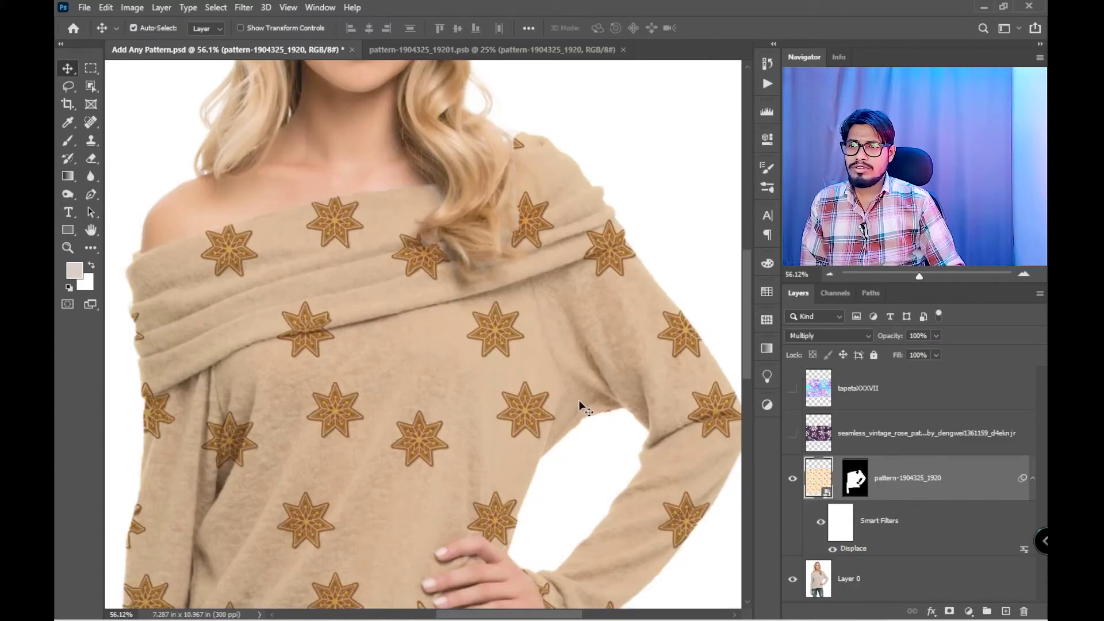
{"action": "scroll", "coordinate": [457, 287], "scroll_direction": "down", "scroll_amount": 1}
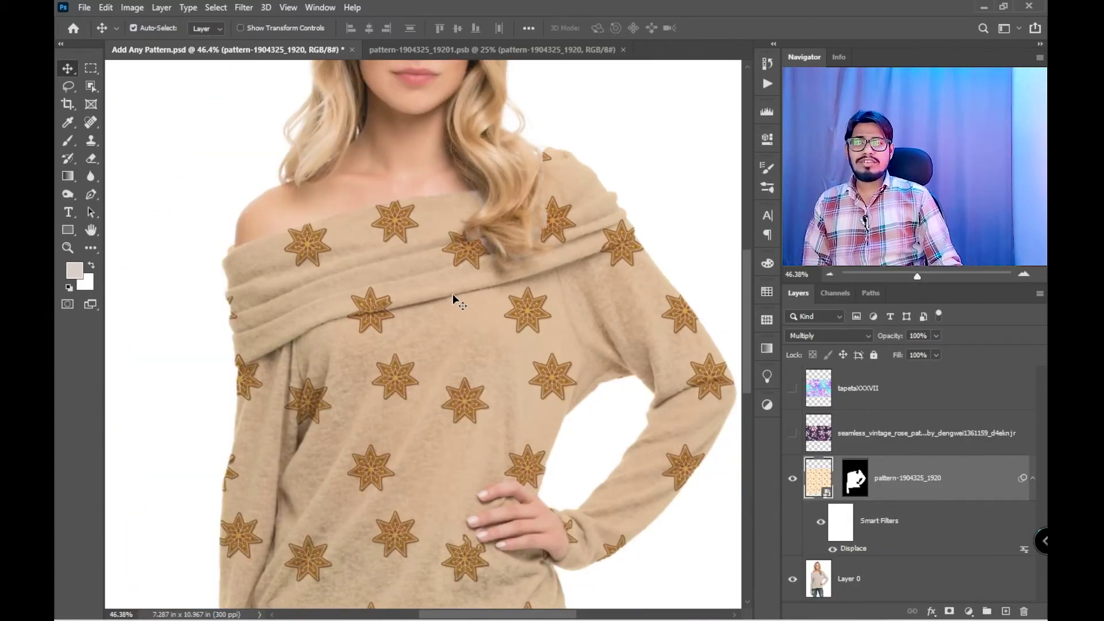
{"action": "scroll", "coordinate": [453, 295], "scroll_direction": "down", "scroll_amount": 1}
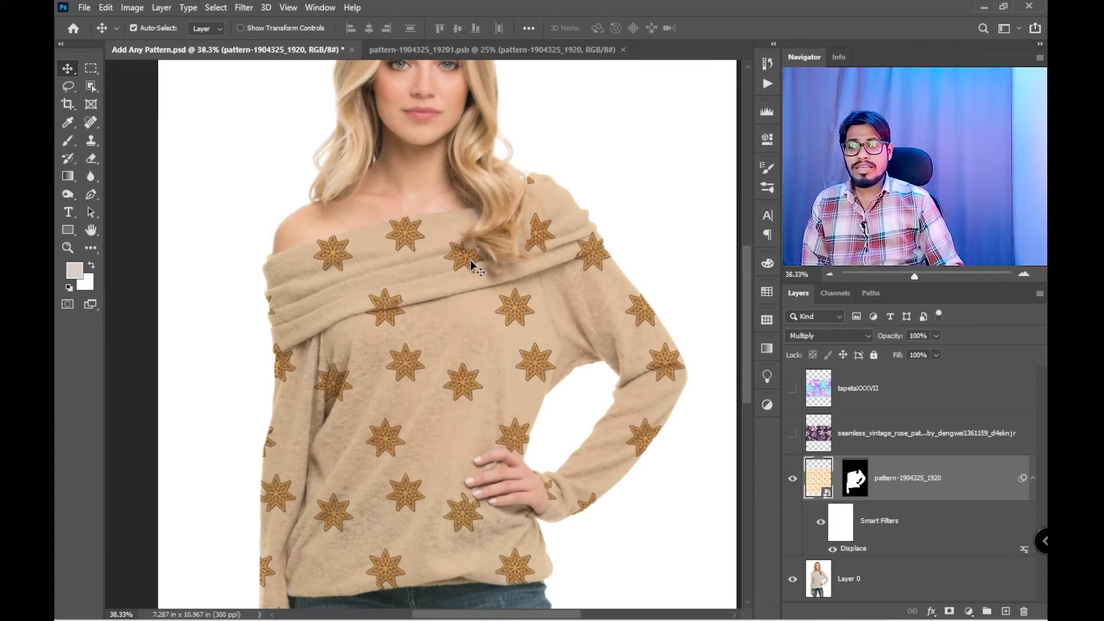
{"action": "scroll", "coordinate": [455, 263], "scroll_direction": "down", "scroll_amount": 2}
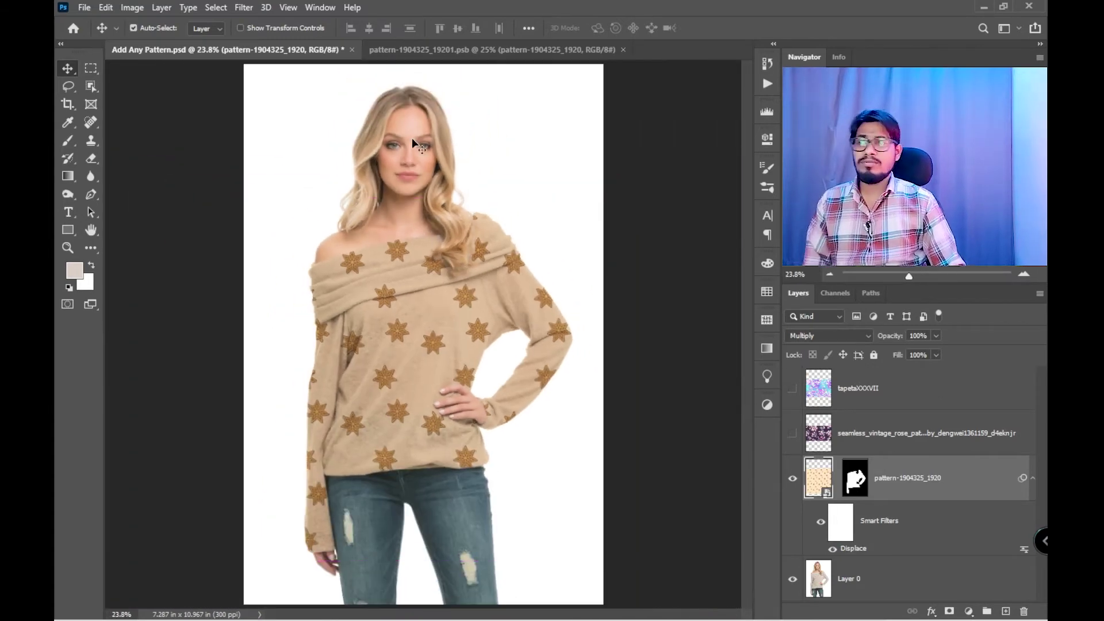
{"action": "left_click", "coordinate": [432, 51]}
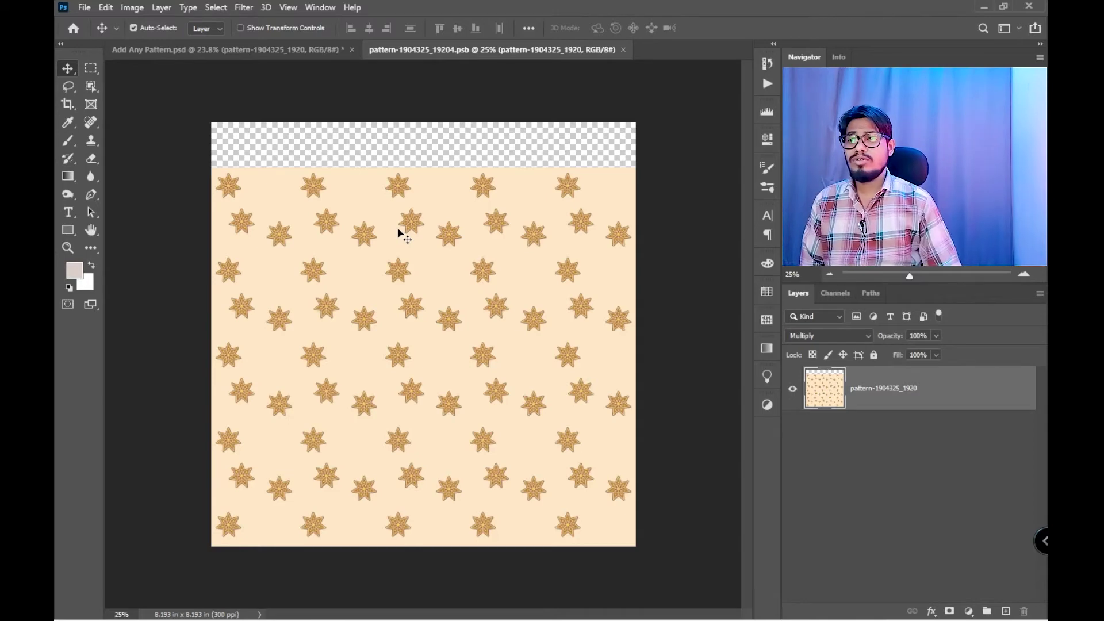
Step: Drag the tapetaXXXVII floral image from File Explorer onto the pattern canvas
{"action": "key", "text": "alt+Tab"}
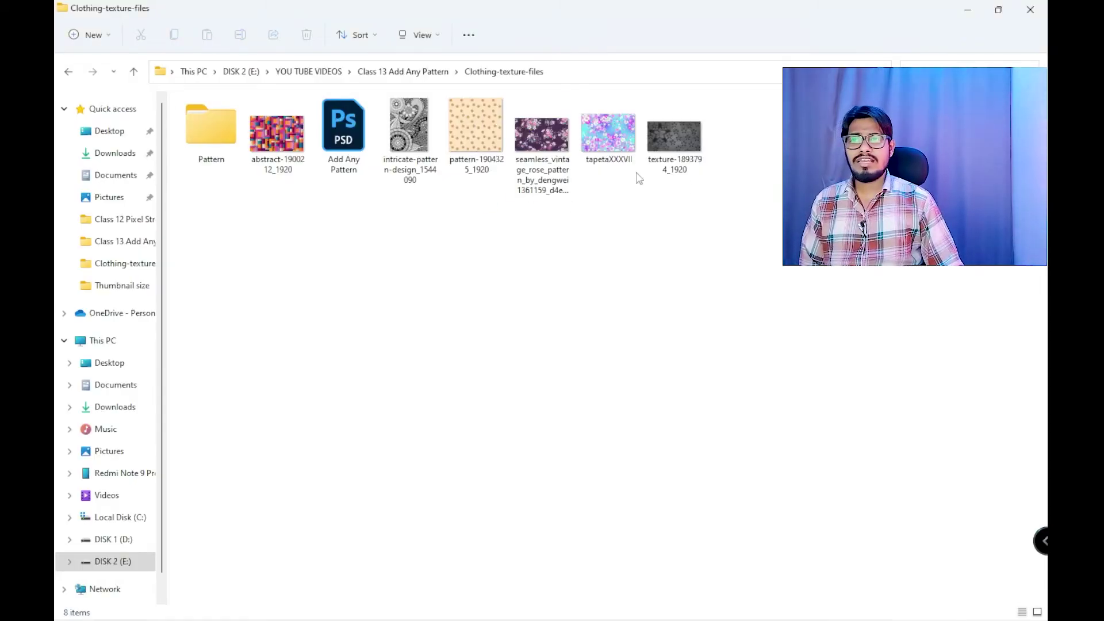
{"action": "left_click_drag", "start_coordinate": [609, 134], "coordinate": [632, 291]}
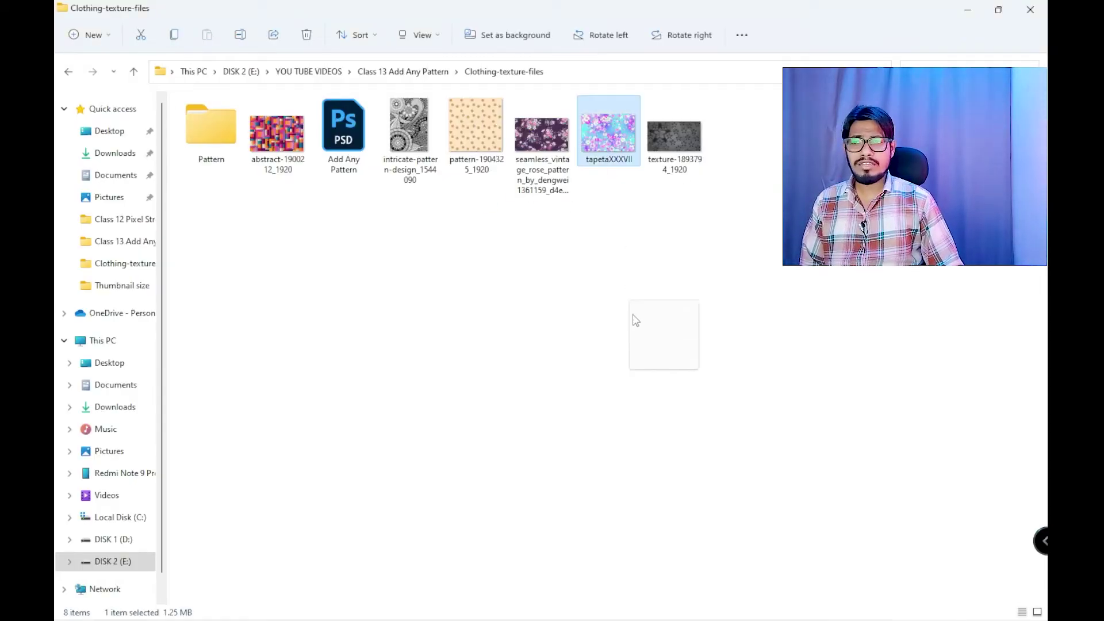
{"action": "key", "text": "alt+Tab"}
{"action": "left_click_drag", "start_coordinate": [632, 291], "coordinate": [459, 303]}
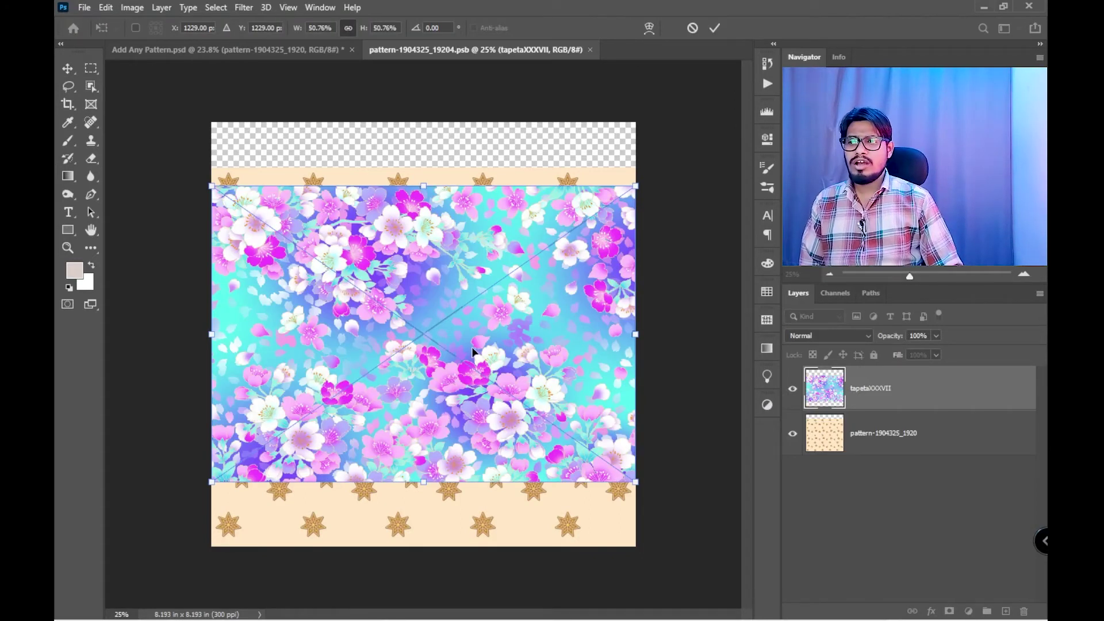
Step: Place the floral image, hide the star layer, save, and view the updated sweater
{"action": "key", "text": "Return"}
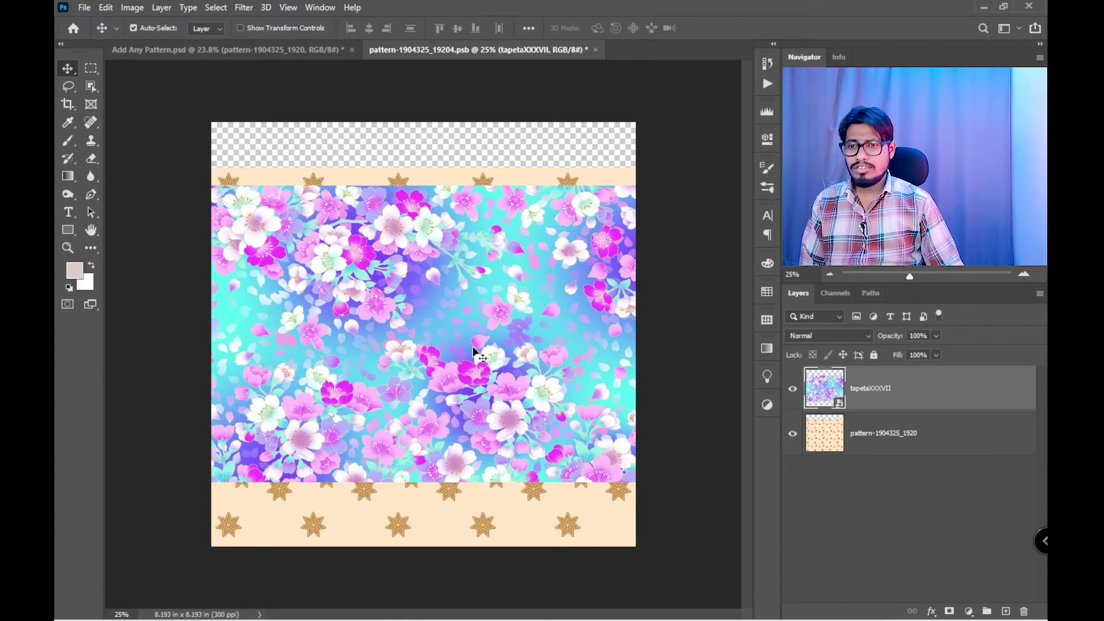
{"action": "left_click", "coordinate": [793, 435]}
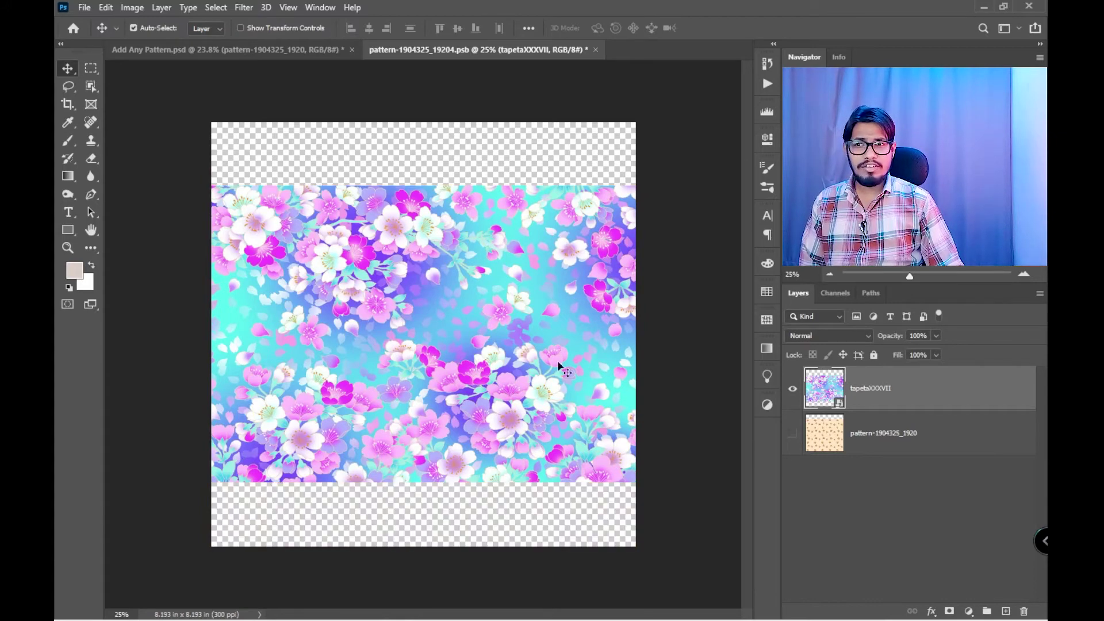
{"action": "key", "text": "ctrl+s"}
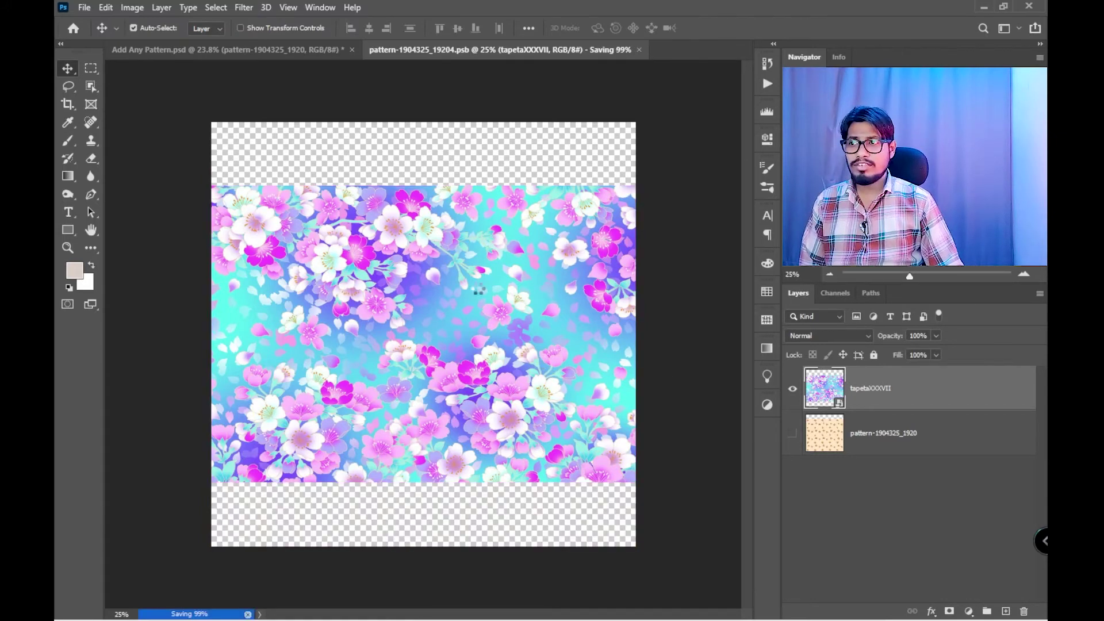
{"action": "left_click", "coordinate": [230, 49]}
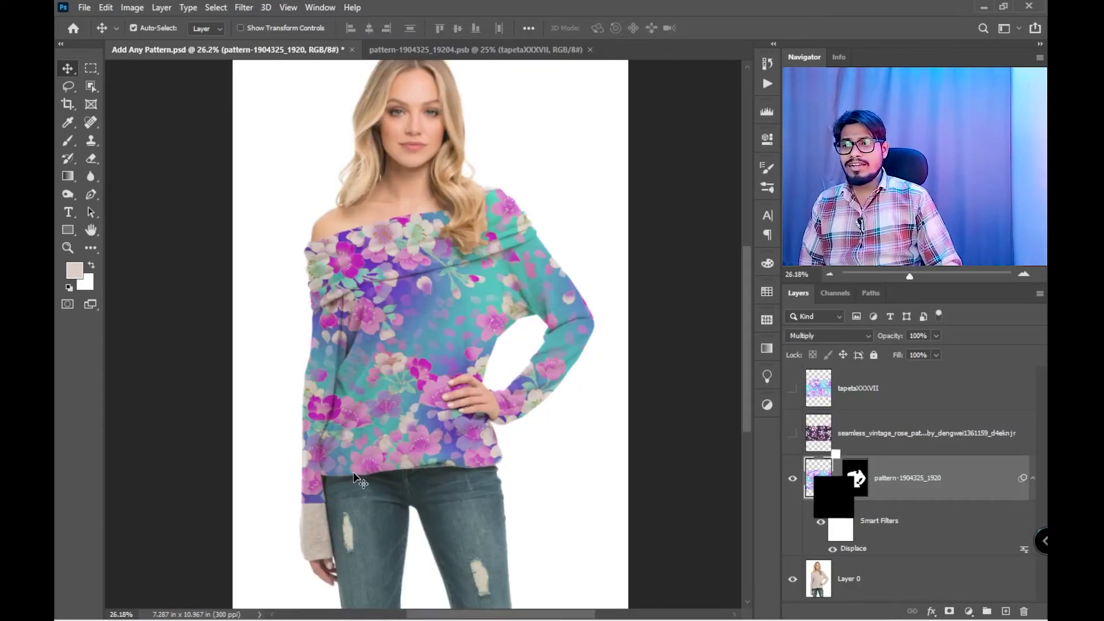
{"action": "scroll", "coordinate": [413, 486], "scroll_direction": "up", "scroll_amount": 3}
{"action": "scroll", "coordinate": [412, 486], "scroll_direction": "down", "scroll_amount": 2}
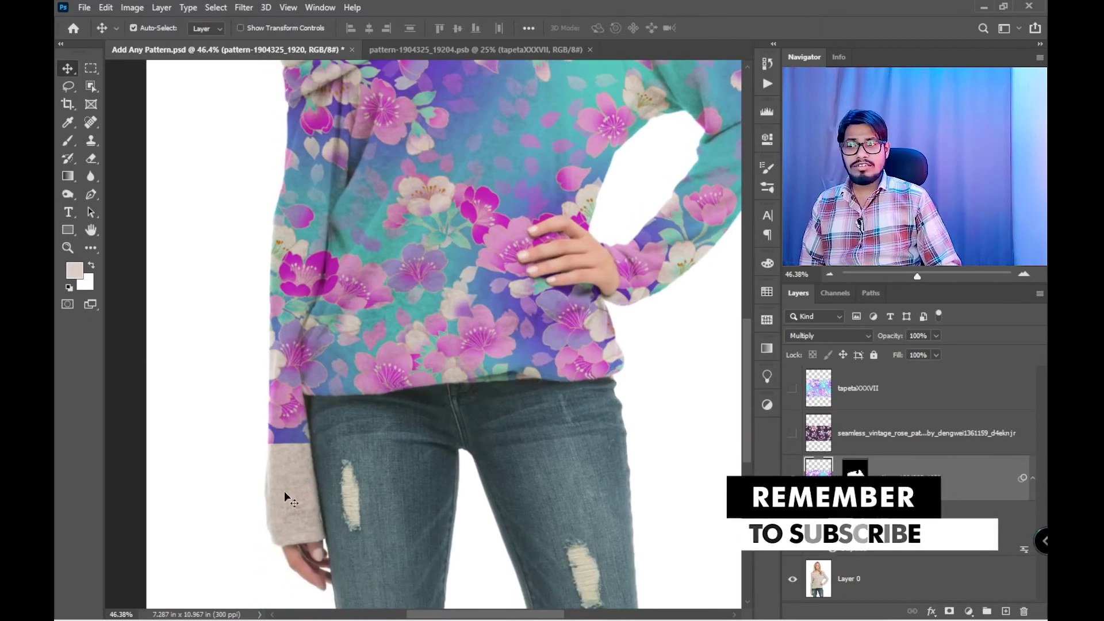
Step: Scale the floral image up to about 62% in the pattern file and save it
{"action": "left_click", "coordinate": [454, 49]}
{"action": "key", "text": "ctrl"}
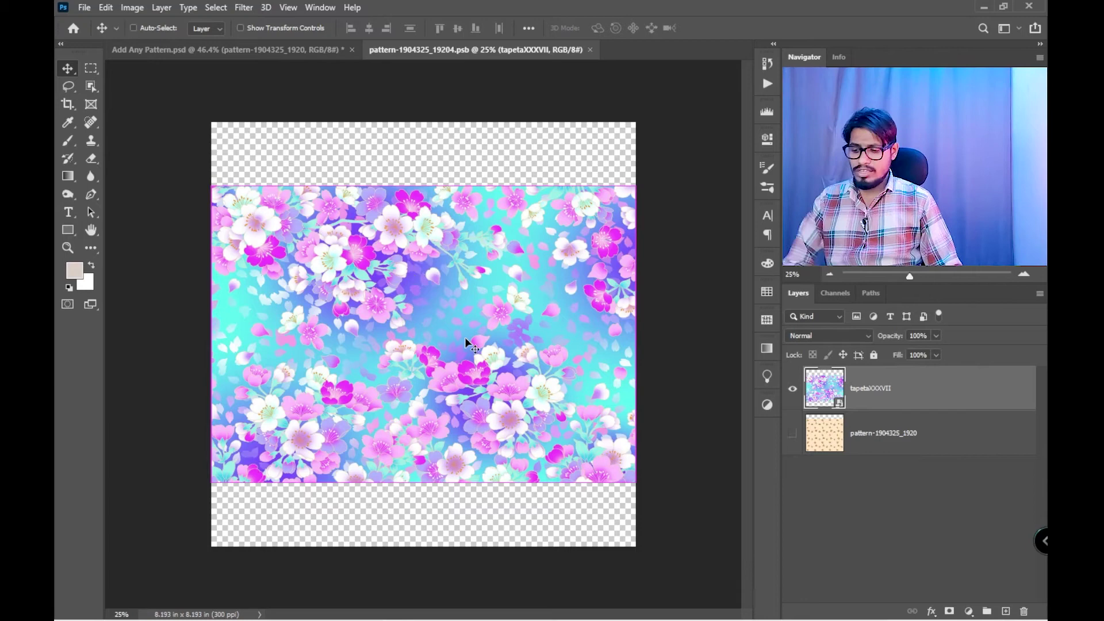
{"action": "key", "text": "ctrl+t"}
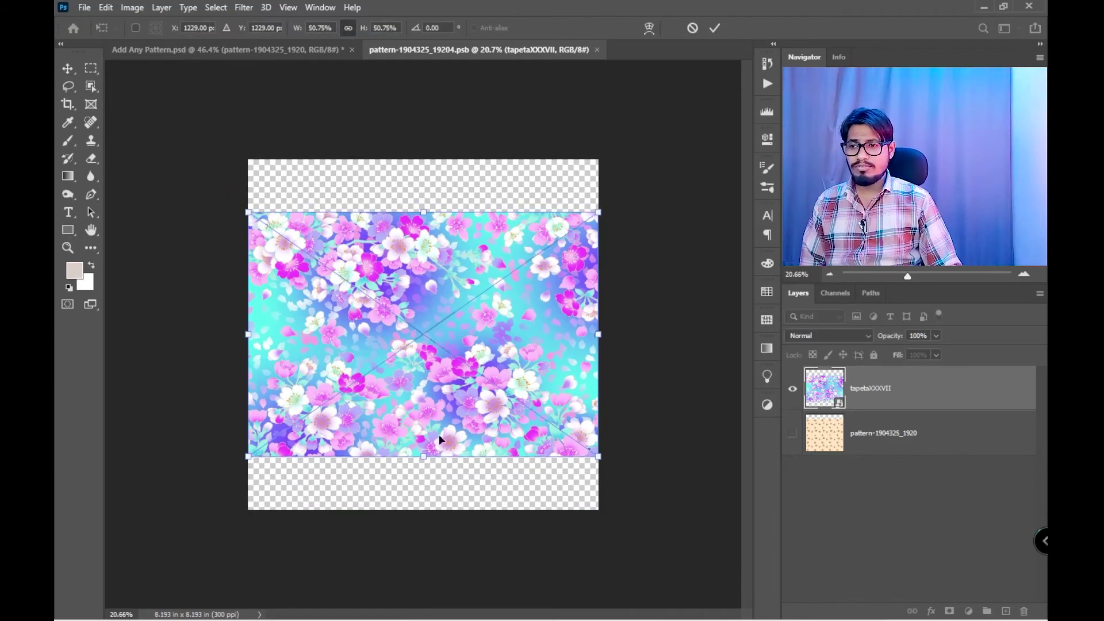
{"action": "left_click_drag", "start_coordinate": [424, 458], "coordinate": [424, 479]}
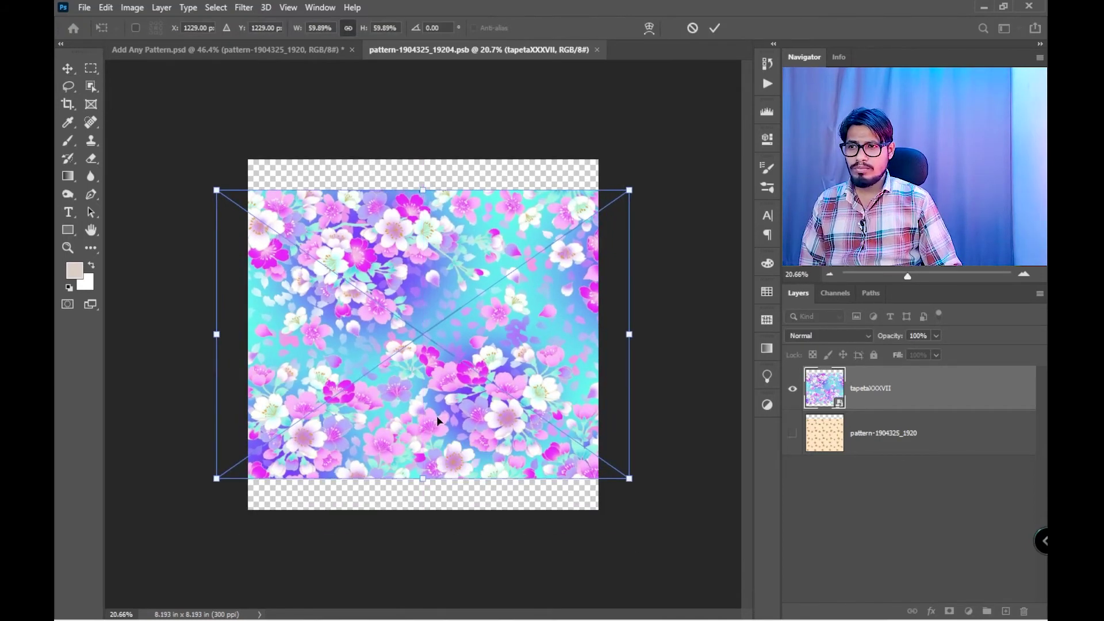
{"action": "left_click_drag", "start_coordinate": [436, 416], "coordinate": [439, 450]}
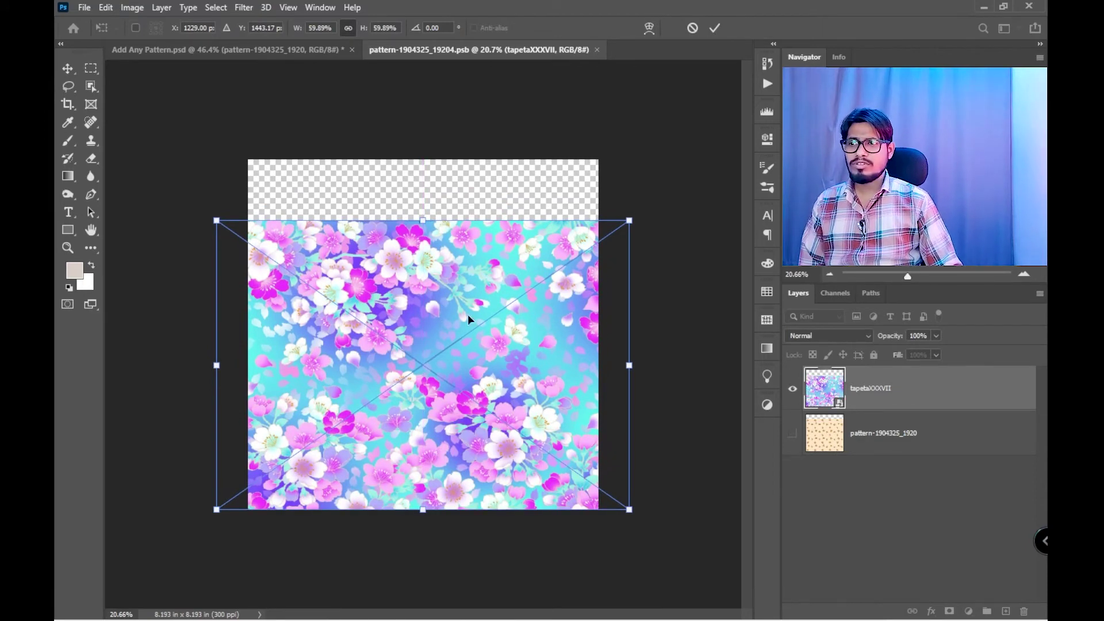
{"action": "left_click_drag", "start_coordinate": [425, 221], "coordinate": [424, 210]}
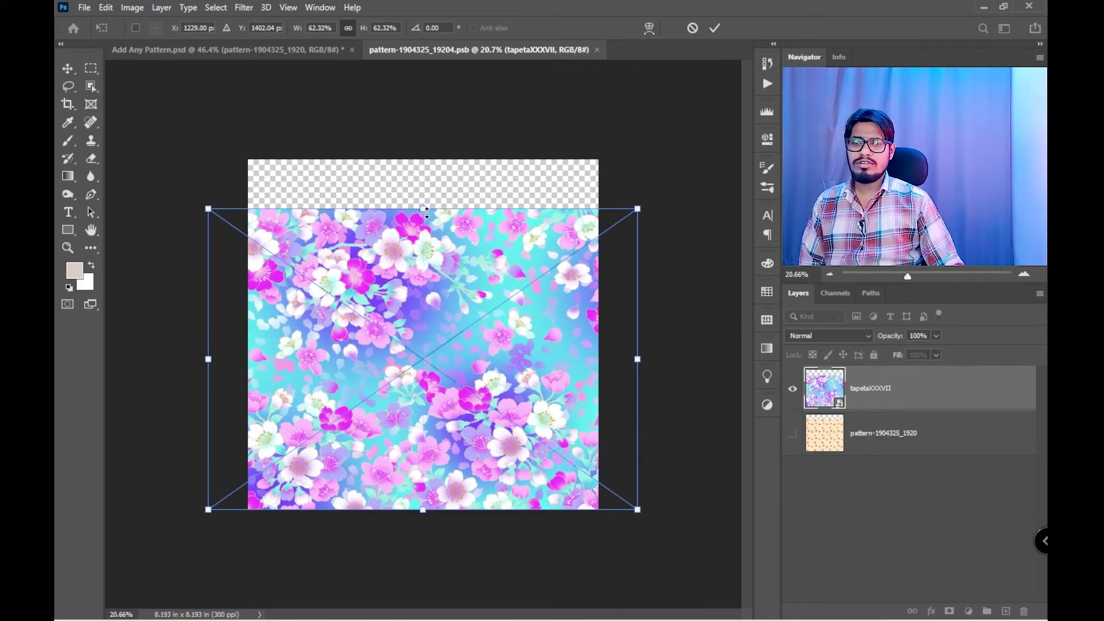
{"action": "key", "text": "Return"}
{"action": "key", "text": "ctrl+s"}
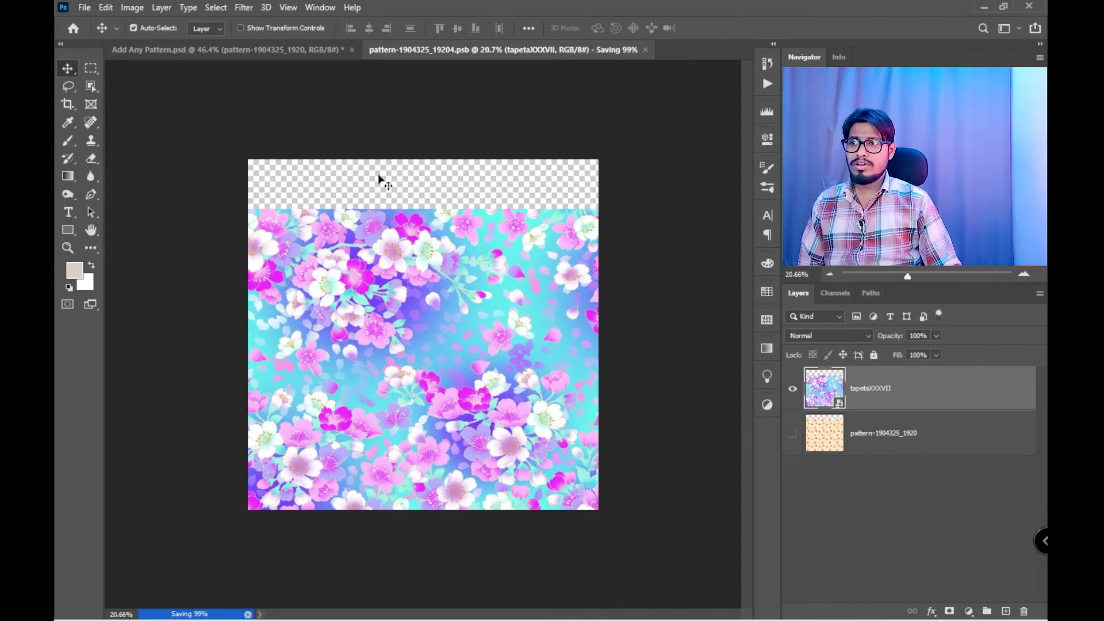
Step: Back on the sweater document, preview blend modes for the floral pattern
{"action": "left_click", "coordinate": [213, 51]}
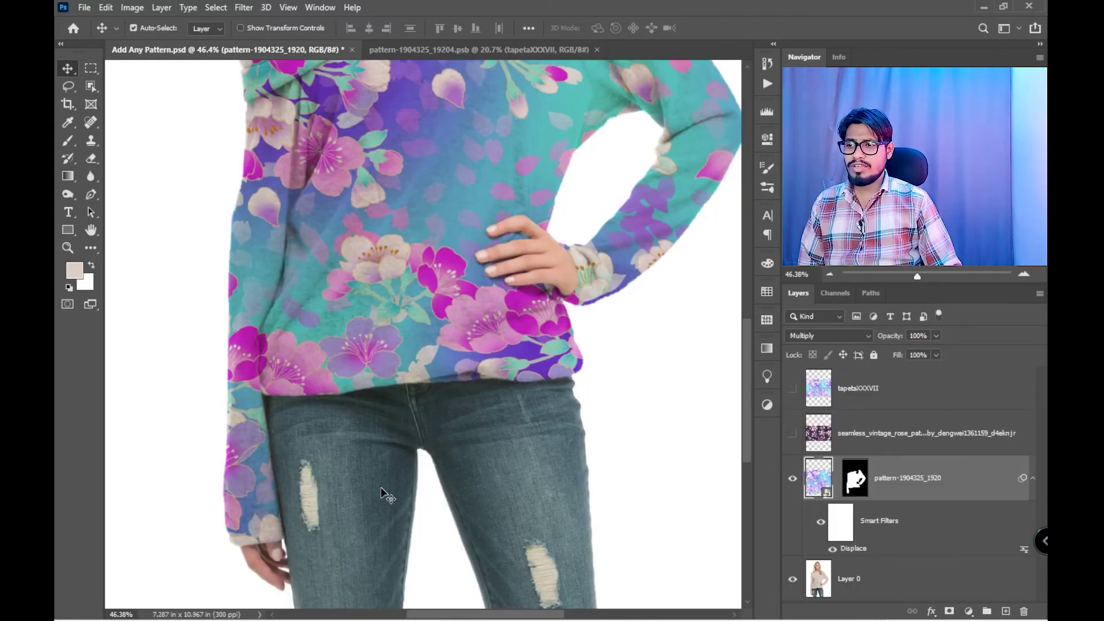
{"action": "scroll", "coordinate": [375, 525], "scroll_direction": "down", "scroll_amount": 1}
{"action": "scroll", "coordinate": [371, 489], "scroll_direction": "down", "scroll_amount": 1}
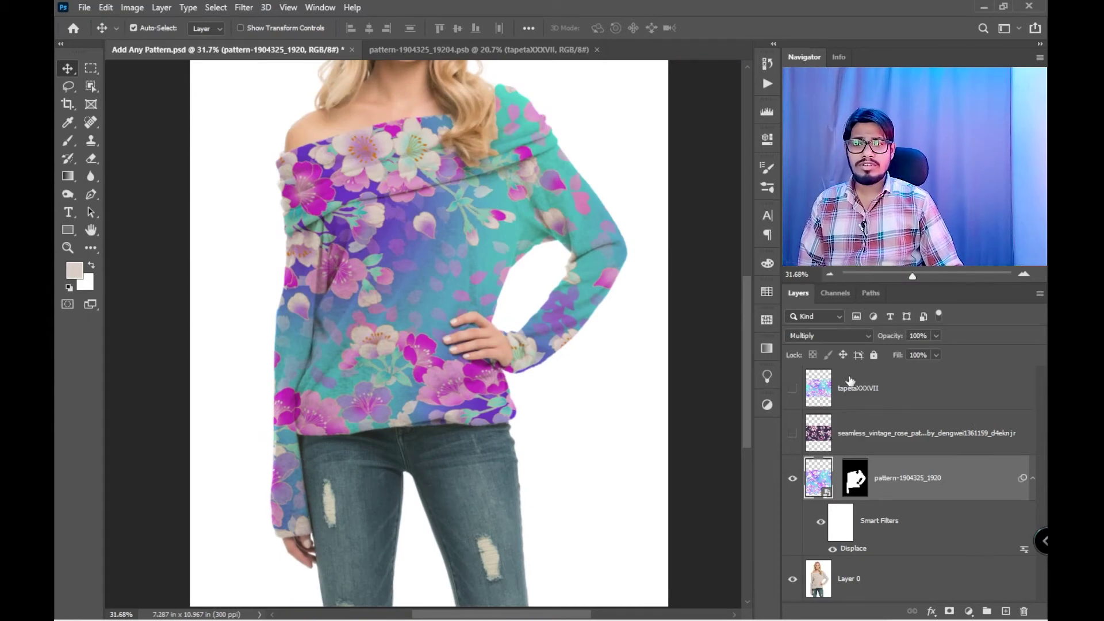
{"action": "left_click", "coordinate": [829, 336]}
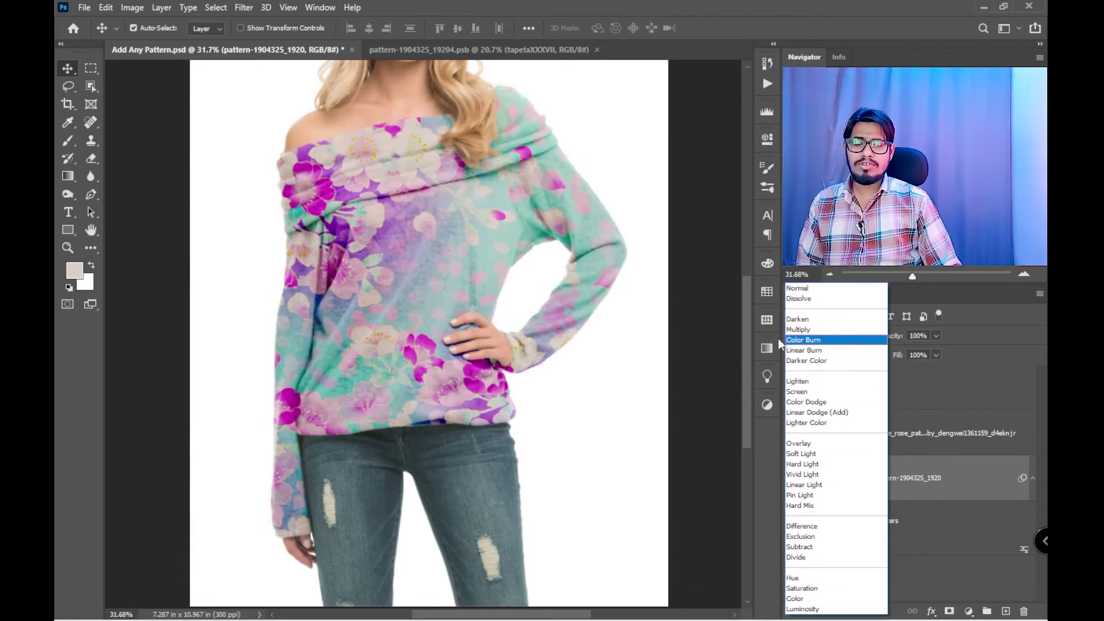
Step: Set the floral pattern to Color Burn at 60% opacity and inspect it on the sweater
{"action": "left_click", "coordinate": [842, 342]}
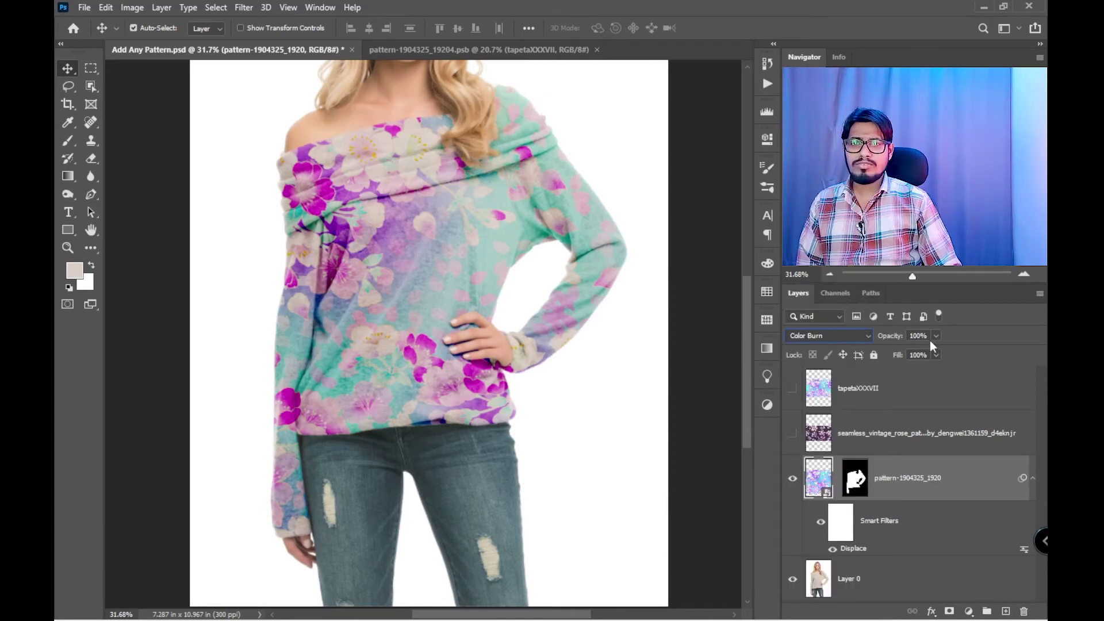
{"action": "double_click", "coordinate": [910, 332]}
{"action": "type", "text": "060"}
{"action": "key", "text": "Return"}
{"action": "scroll", "coordinate": [388, 224], "scroll_direction": "up", "scroll_amount": 2}
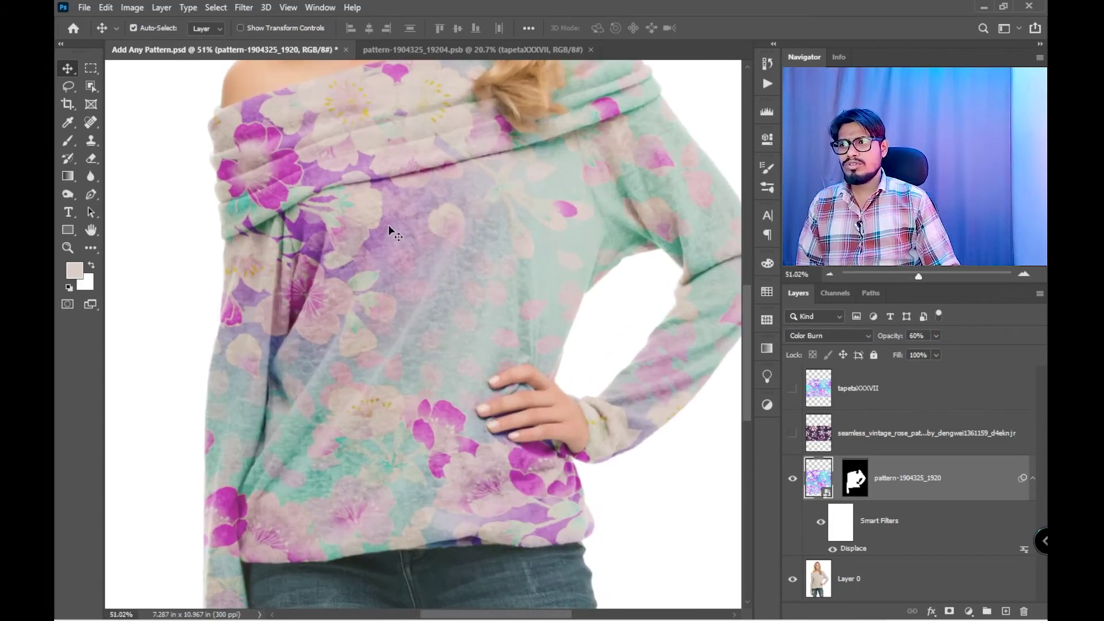
{"action": "scroll", "coordinate": [389, 225], "scroll_direction": "up", "scroll_amount": 3}
{"action": "mouse_move", "coordinate": [399, 224]}
{"action": "left_mouse_down"}
{"action": "mouse_move", "coordinate": [412, 340]}
{"action": "mouse_move", "coordinate": [537, 301]}
{"action": "mouse_move", "coordinate": [492, 296]}
{"action": "mouse_move", "coordinate": [525, 399]}
{"action": "left_mouse_up"}
{"action": "left_click_drag", "start_coordinate": [395, 402], "coordinate": [458, 353]}
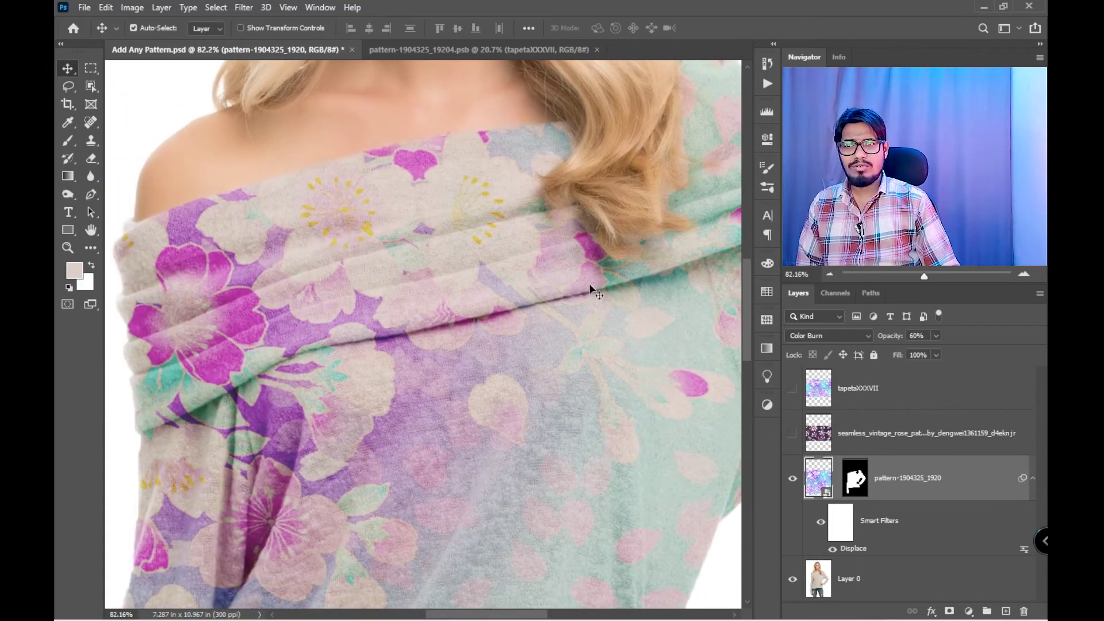
{"action": "left_click_drag", "start_coordinate": [512, 284], "coordinate": [641, 275]}
{"action": "scroll", "coordinate": [501, 314], "scroll_direction": "down", "scroll_amount": 3}
{"action": "scroll", "coordinate": [498, 314], "scroll_direction": "down", "scroll_amount": 1}
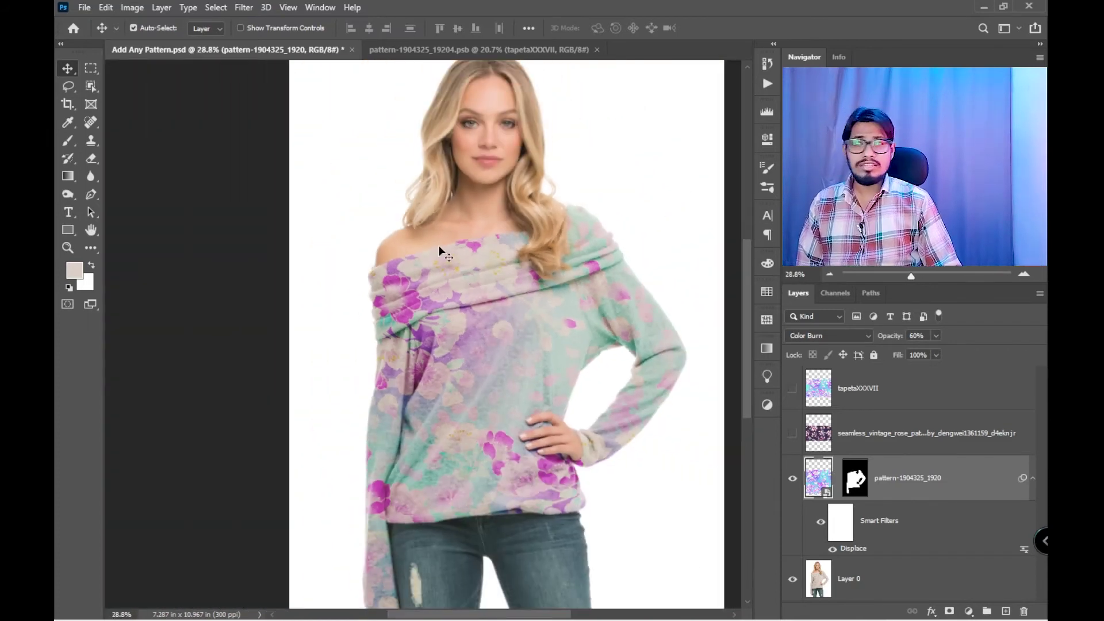
{"action": "scroll", "coordinate": [440, 251], "scroll_direction": "down", "scroll_amount": 1}
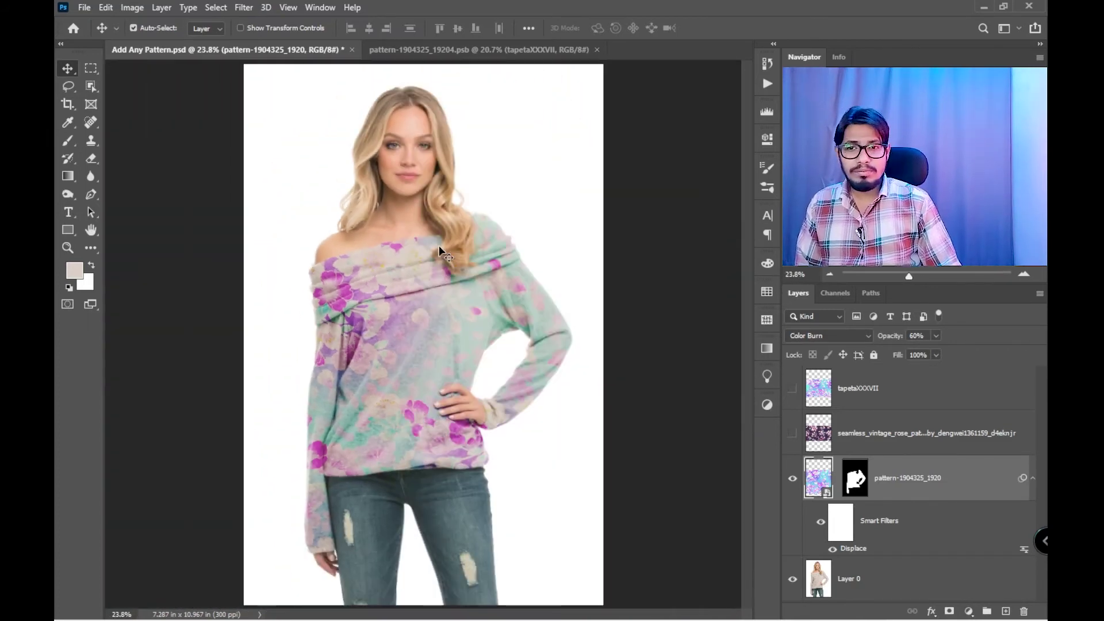
Step: Drag the seamless vintage rose pattern file into the pattern document
{"action": "left_click", "coordinate": [418, 52]}
{"action": "key", "text": "alt+Tab"}
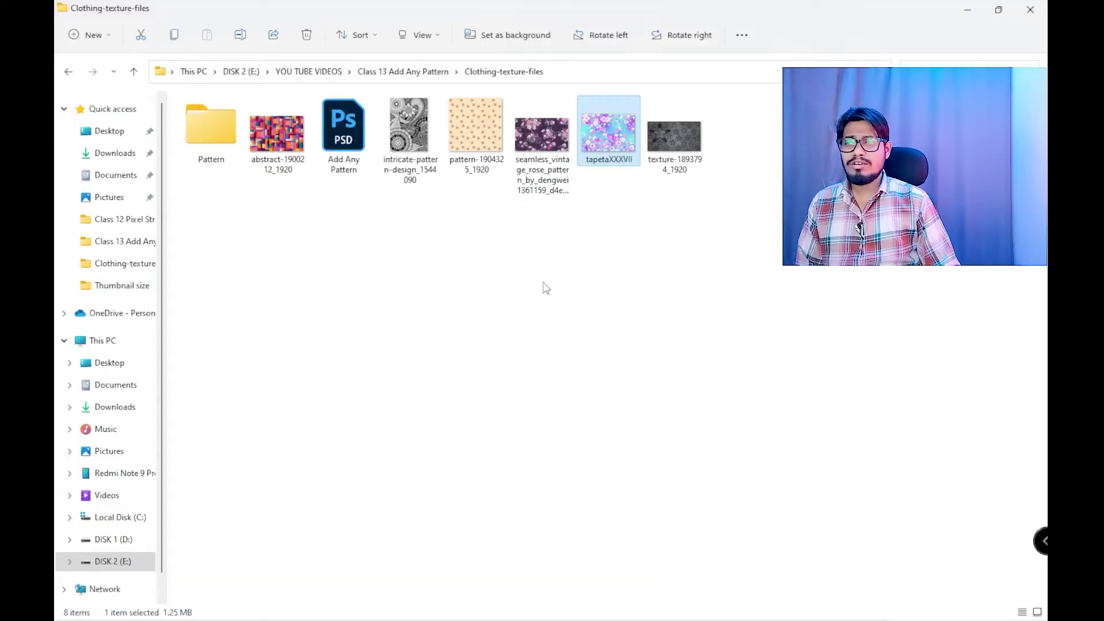
{"action": "left_click", "coordinate": [541, 273]}
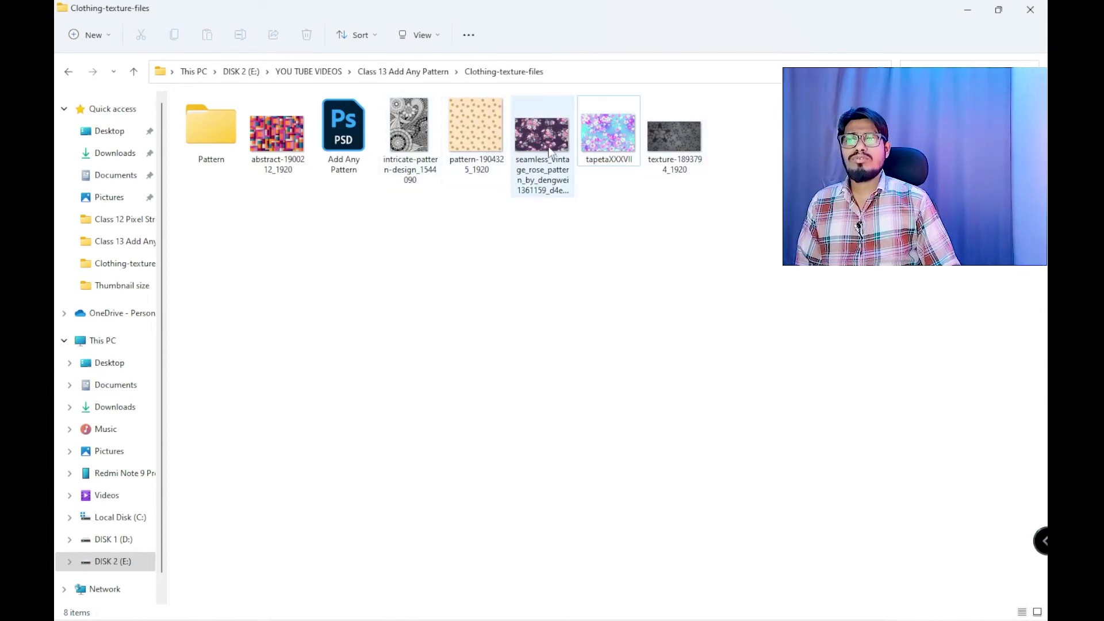
{"action": "left_click_drag", "start_coordinate": [539, 133], "coordinate": [506, 316]}
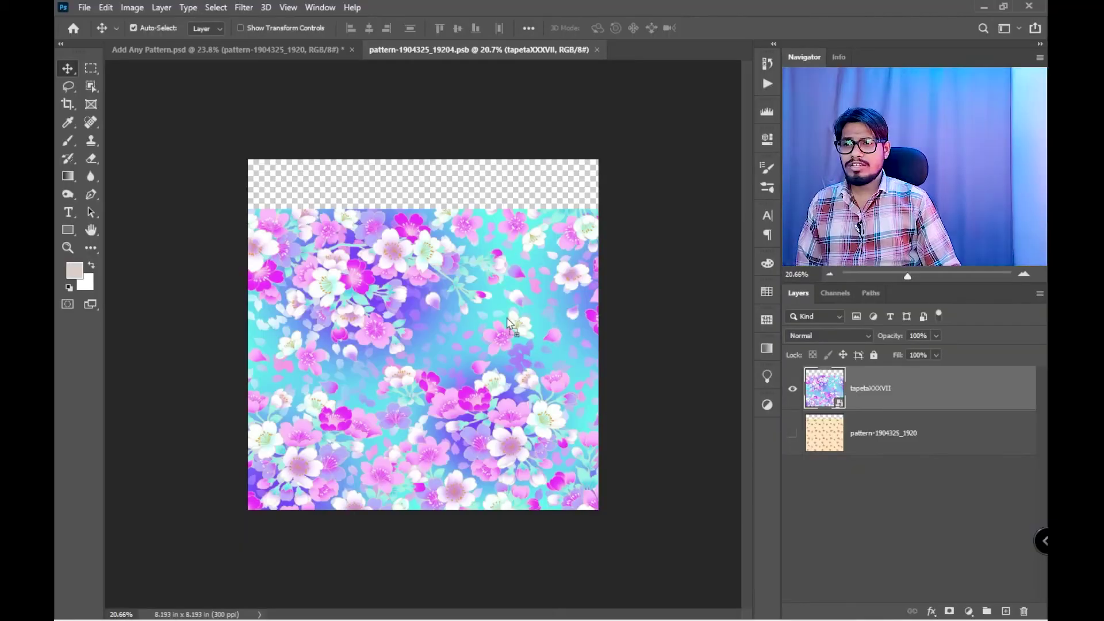
Step: Rotate the vintage rose pattern 90°, stretch it across the canvas, and hide tapetaXXXVII
{"action": "left_click_drag", "start_coordinate": [423, 445], "coordinate": [426, 479]}
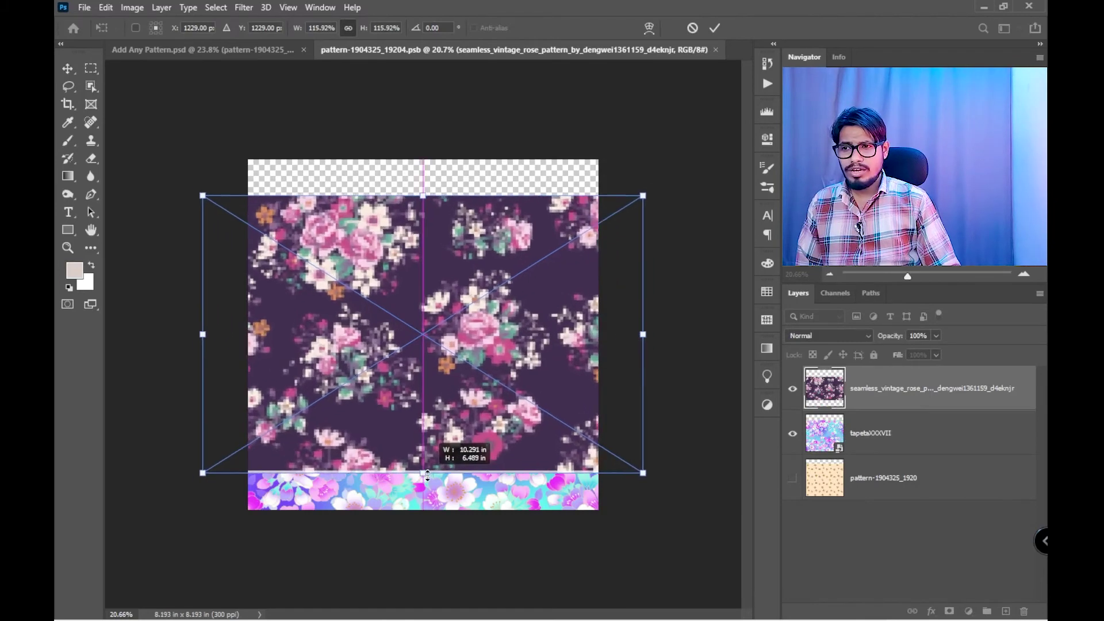
{"action": "left_click_drag", "start_coordinate": [471, 387], "coordinate": [471, 418]}
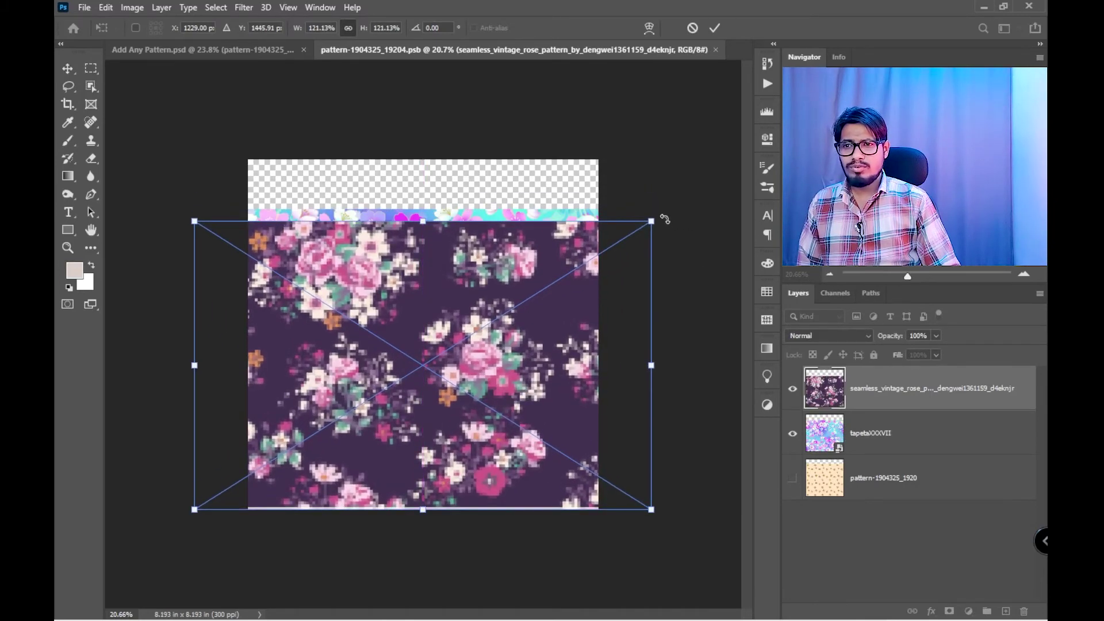
{"action": "left_click_drag", "start_coordinate": [665, 219], "coordinate": [522, 481]}
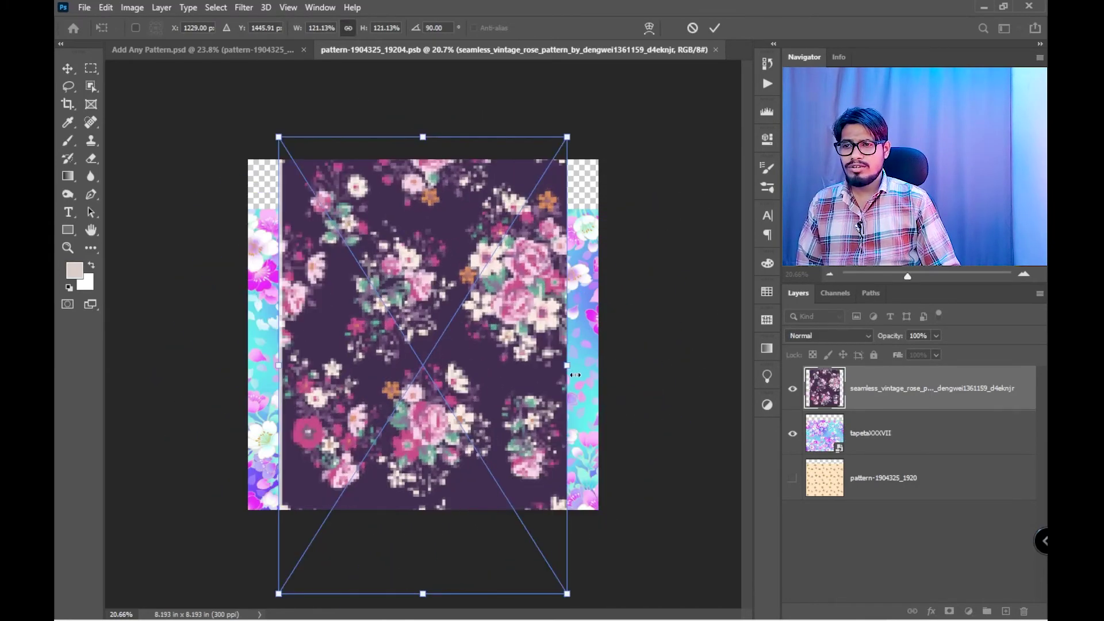
{"action": "left_click_drag", "start_coordinate": [575, 375], "coordinate": [599, 375]}
{"action": "key", "text": "Return"}
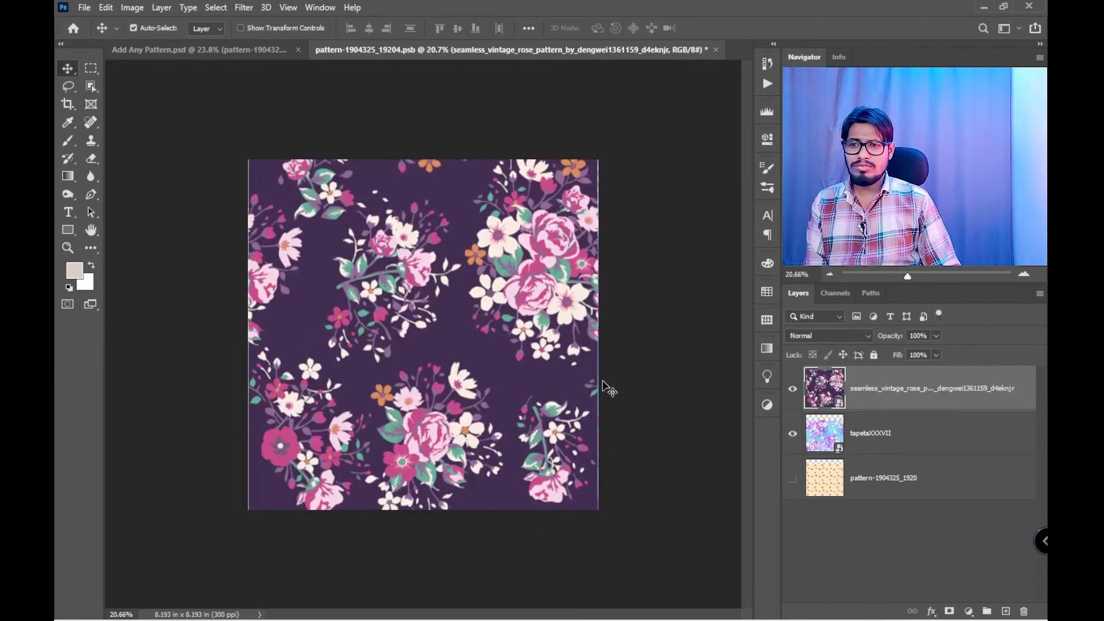
{"action": "key", "text": "ctrl+t"}
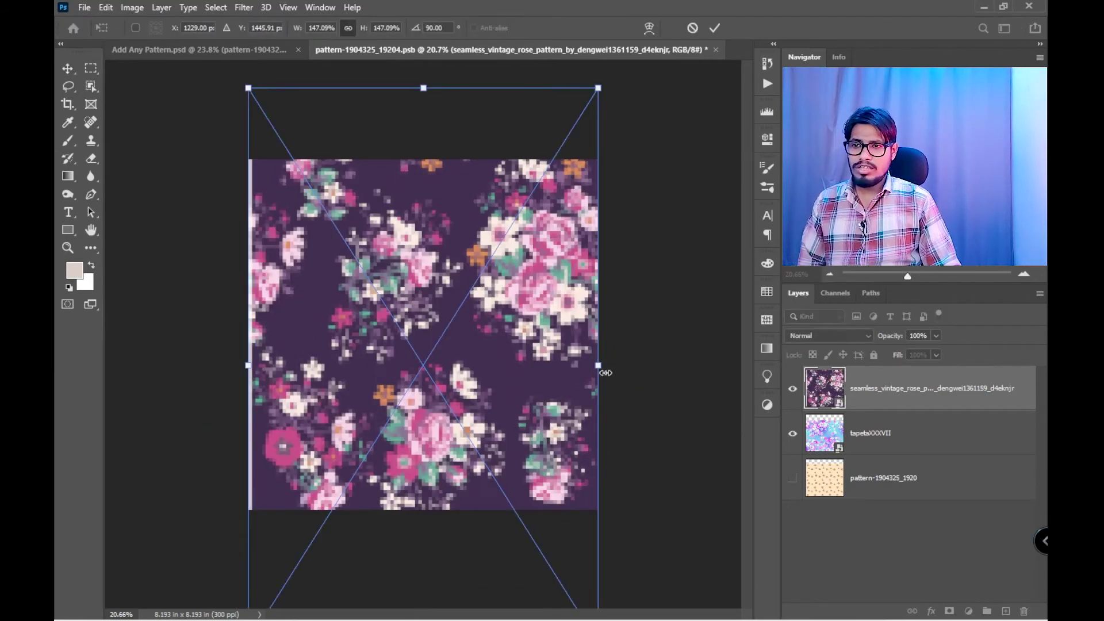
{"action": "left_click_drag", "start_coordinate": [605, 373], "coordinate": [624, 370]}
{"action": "key", "text": "Escape"}
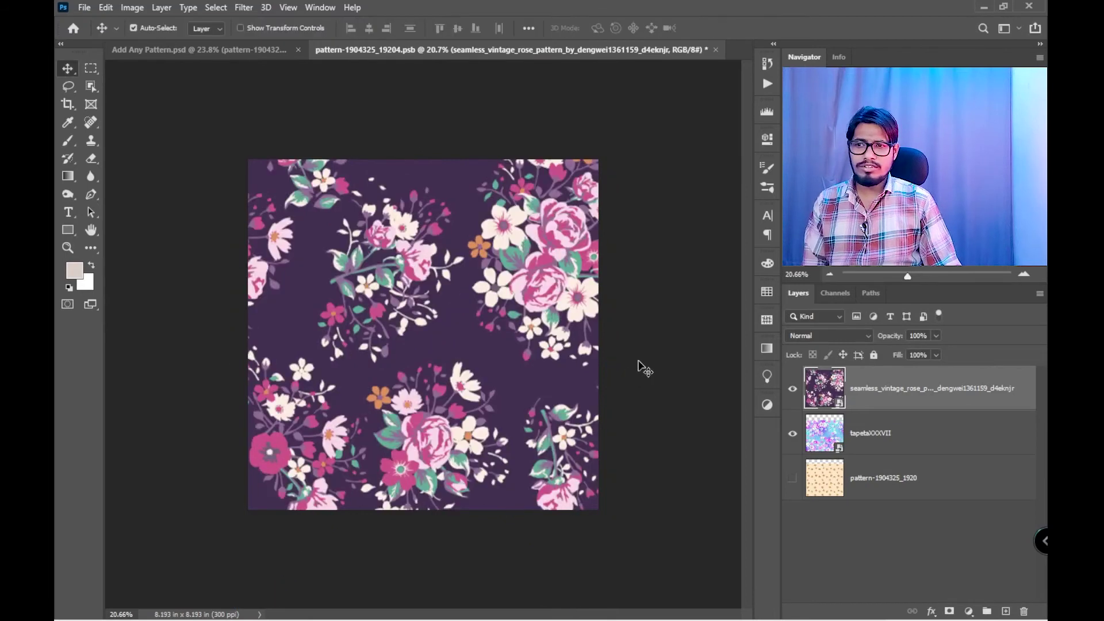
{"action": "left_click", "coordinate": [794, 437]}
Step: Save the pattern file, then set the sweater pattern to Multiply at 60% opacity
{"action": "key", "text": "ctrl+s"}
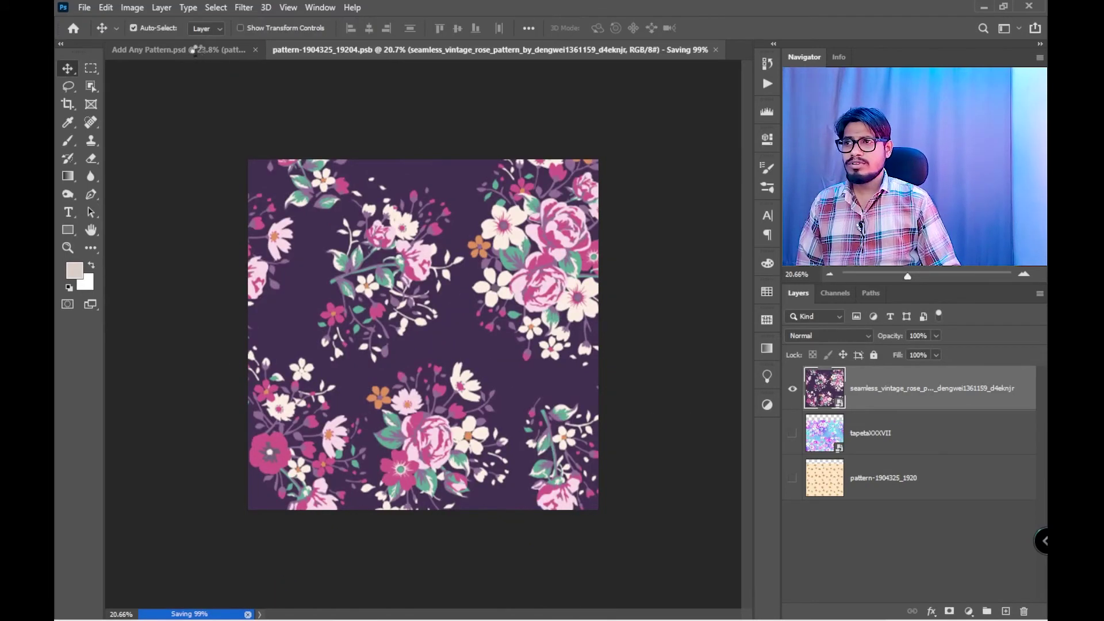
{"action": "left_click", "coordinate": [196, 50]}
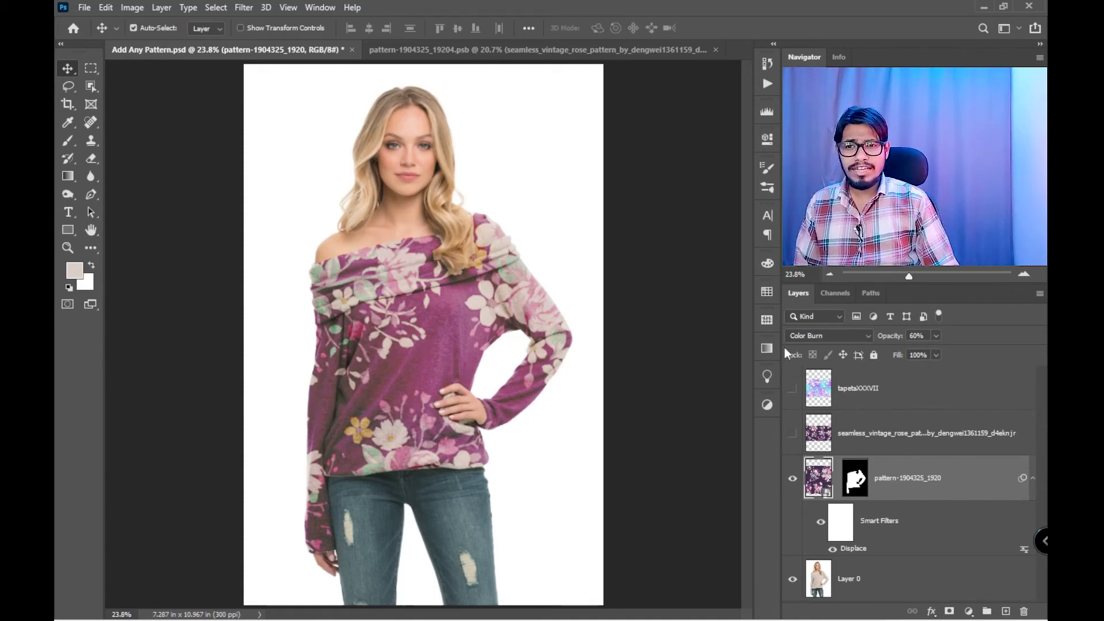
{"action": "left_click", "coordinate": [810, 335]}
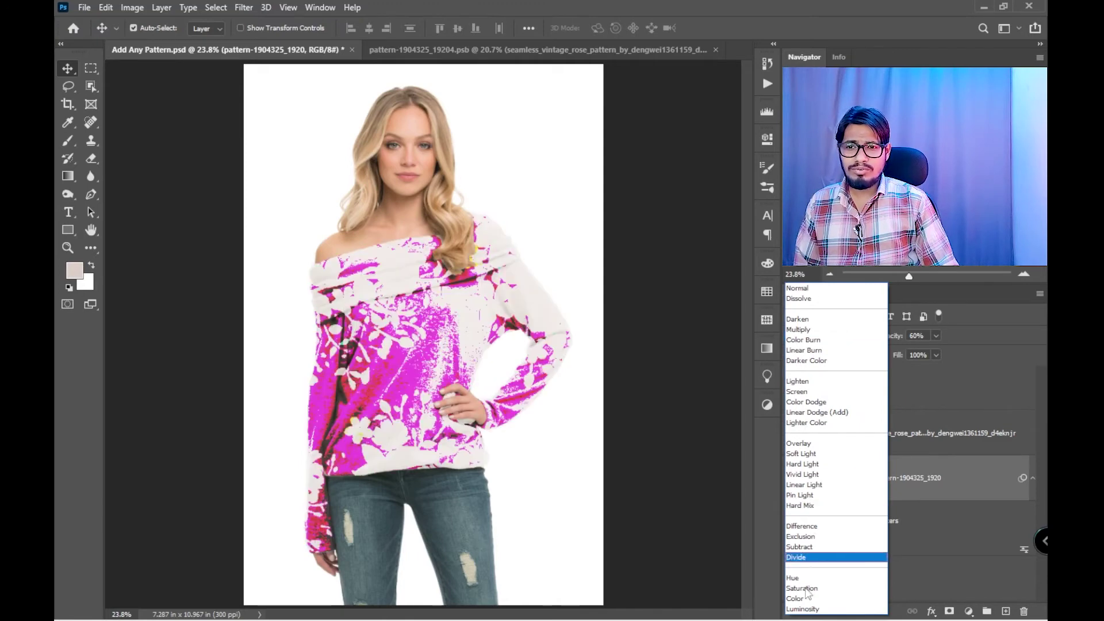
{"action": "left_click", "coordinate": [810, 330]}
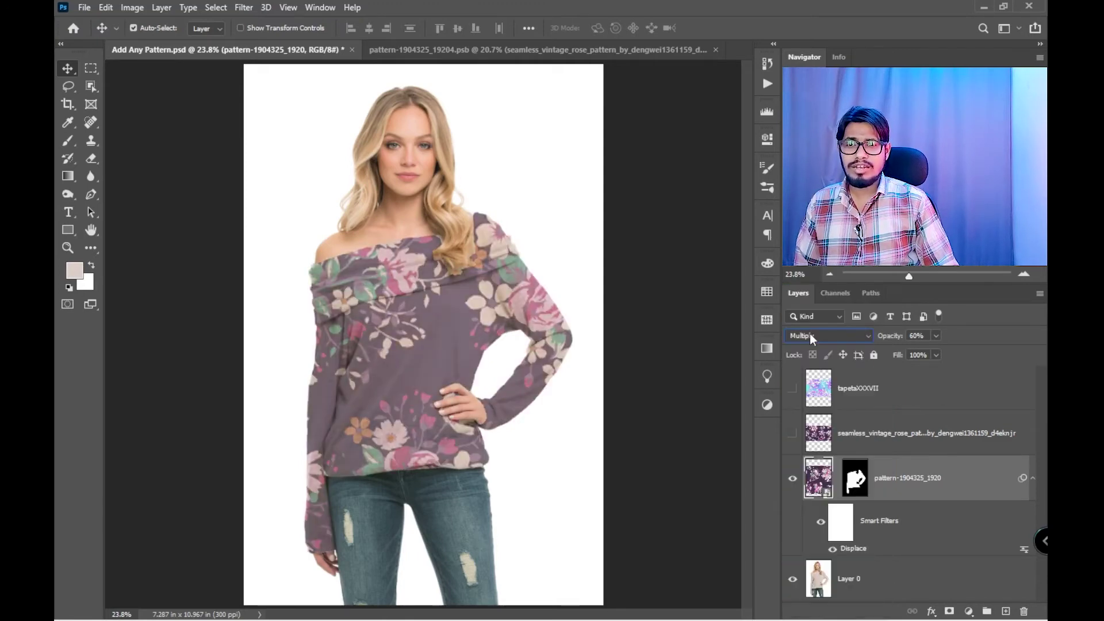
{"action": "left_click", "coordinate": [937, 336]}
{"action": "left_click_drag", "start_coordinate": [937, 350], "coordinate": [998, 357]}
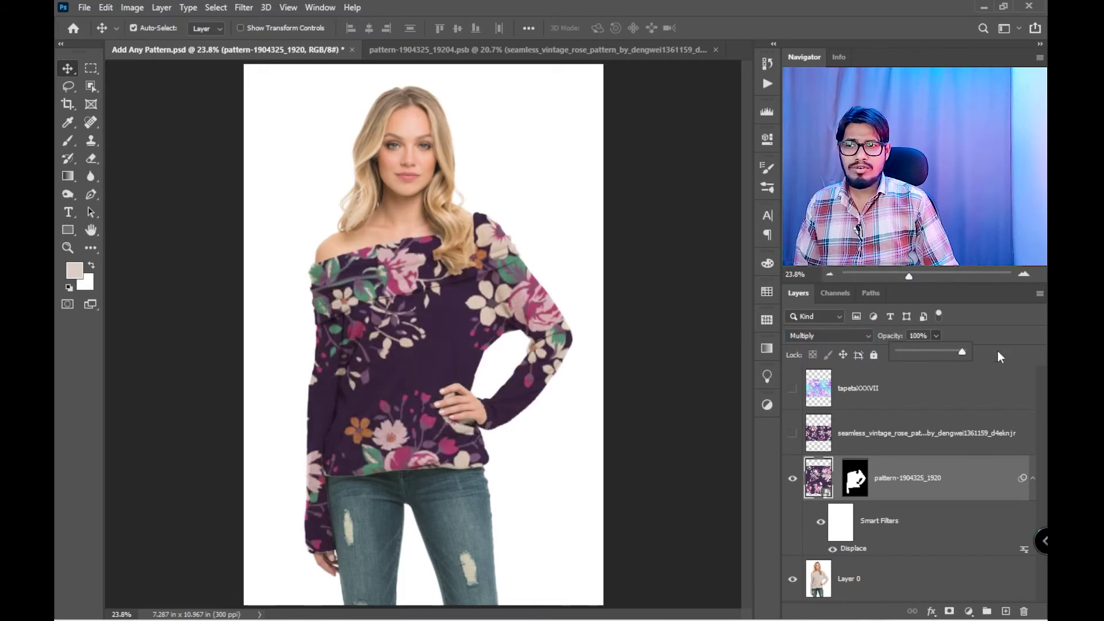
{"action": "left_click", "coordinate": [933, 336]}
{"action": "type", "text": "60"}
{"action": "key", "text": "Return"}
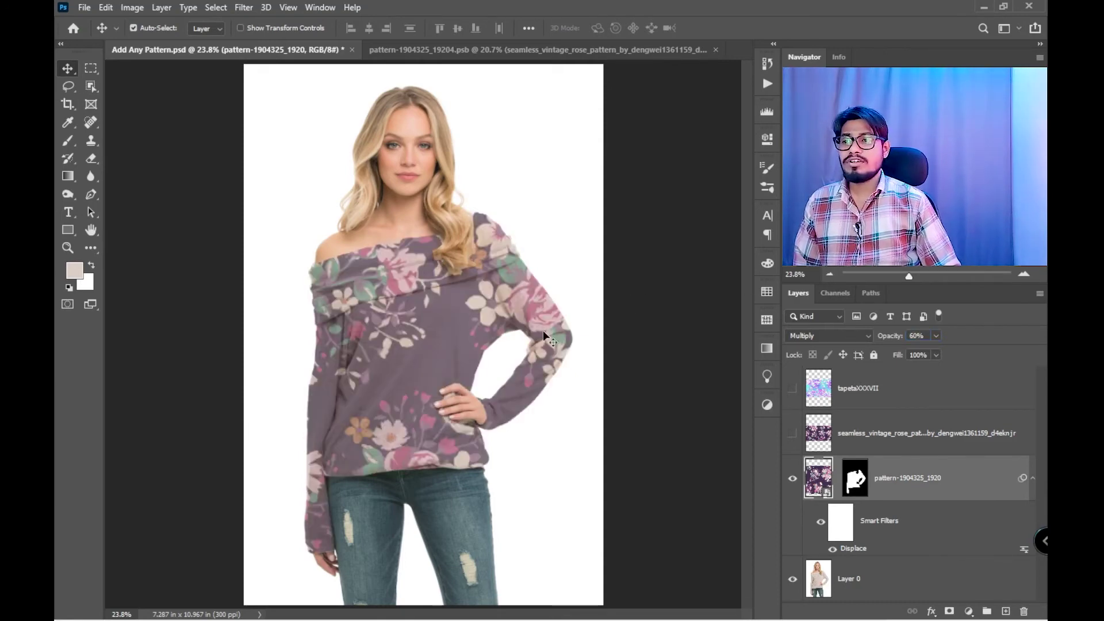
Step: Drag texture-1893794_1920 from File Explorer into the pattern document
{"action": "left_click", "coordinate": [551, 48]}
{"action": "key", "text": "alt+Tab"}
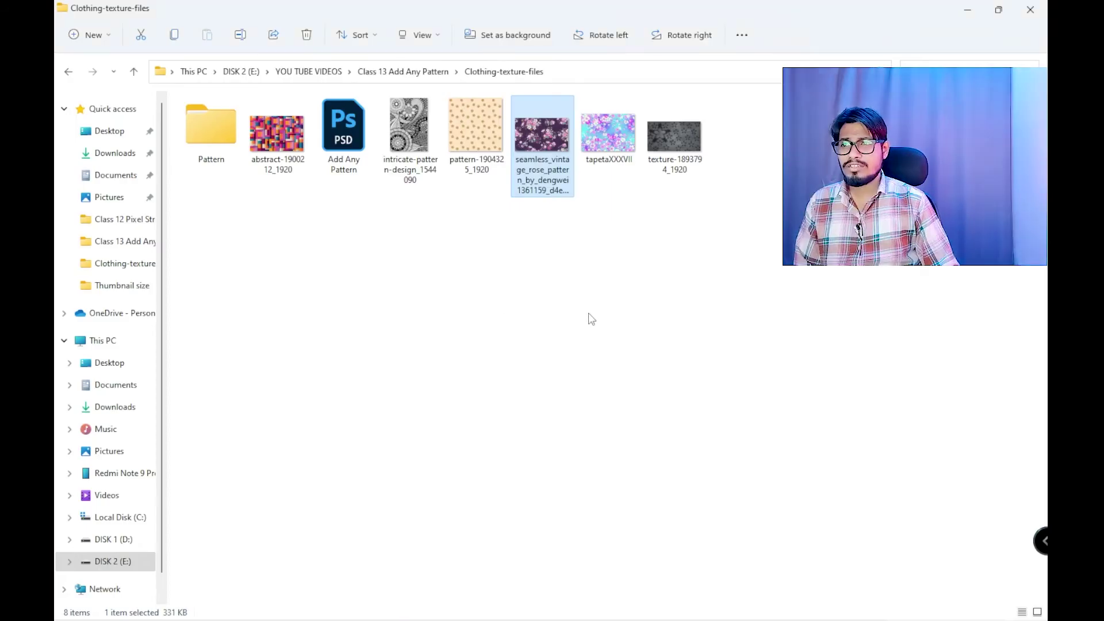
{"action": "left_click", "coordinate": [591, 317]}
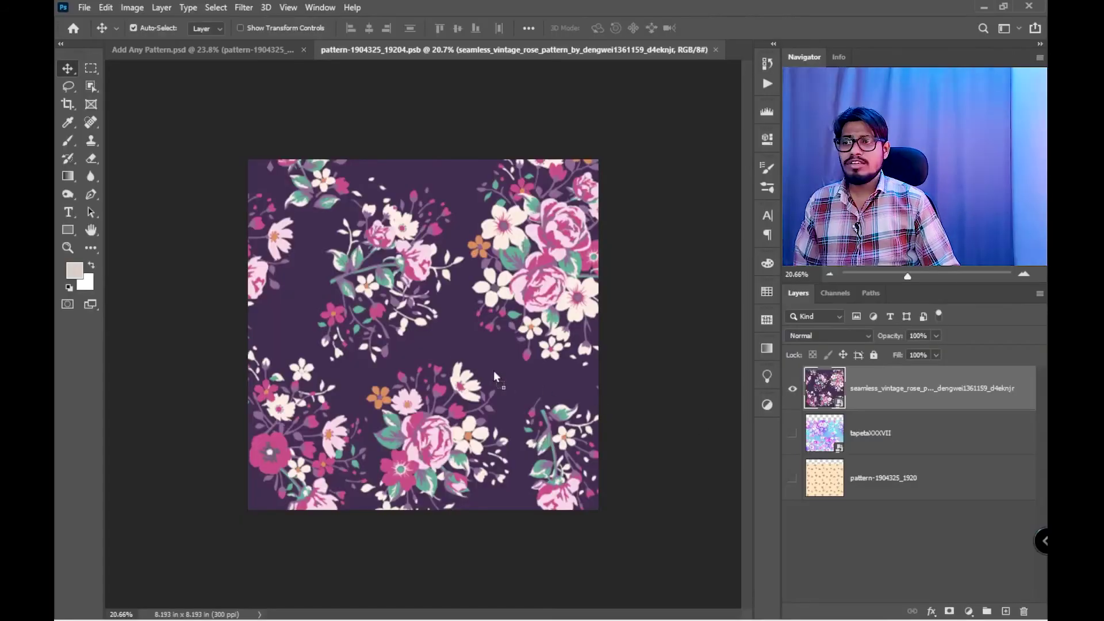
{"action": "left_click_drag", "start_coordinate": [668, 141], "coordinate": [522, 374]}
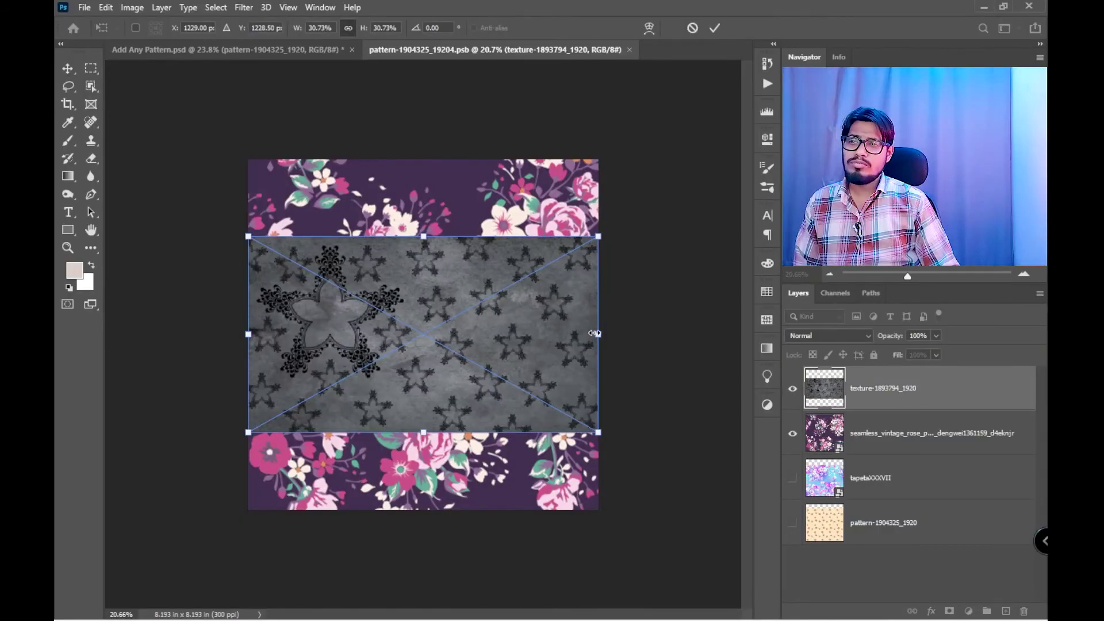
Step: Scale the grey star texture to 44.64% over the canvas, hide the rose layer, and save
{"action": "left_click_drag", "start_coordinate": [597, 334], "coordinate": [650, 331]}
{"action": "left_click_drag", "start_coordinate": [497, 354], "coordinate": [520, 365]}
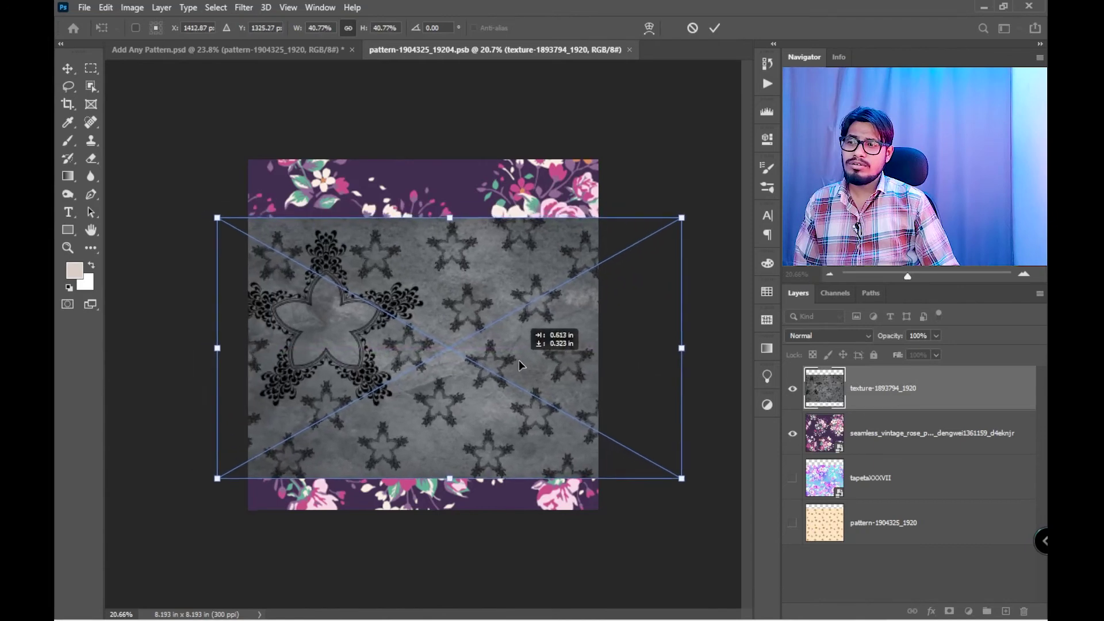
{"action": "left_click_drag", "start_coordinate": [449, 218], "coordinate": [446, 214]}
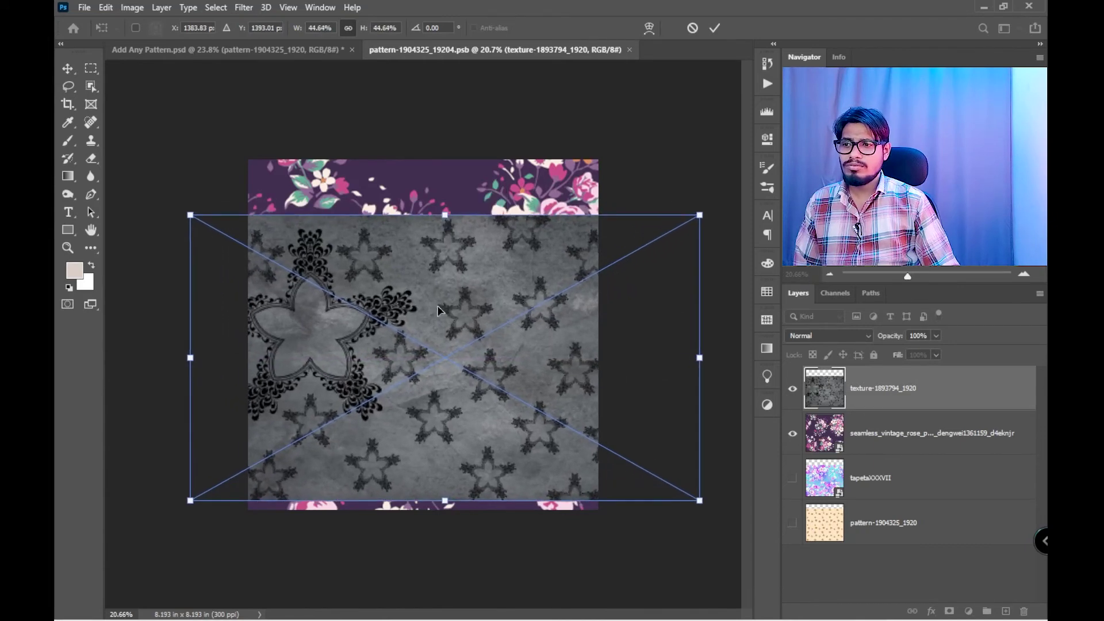
{"action": "left_click_drag", "start_coordinate": [437, 309], "coordinate": [475, 341]}
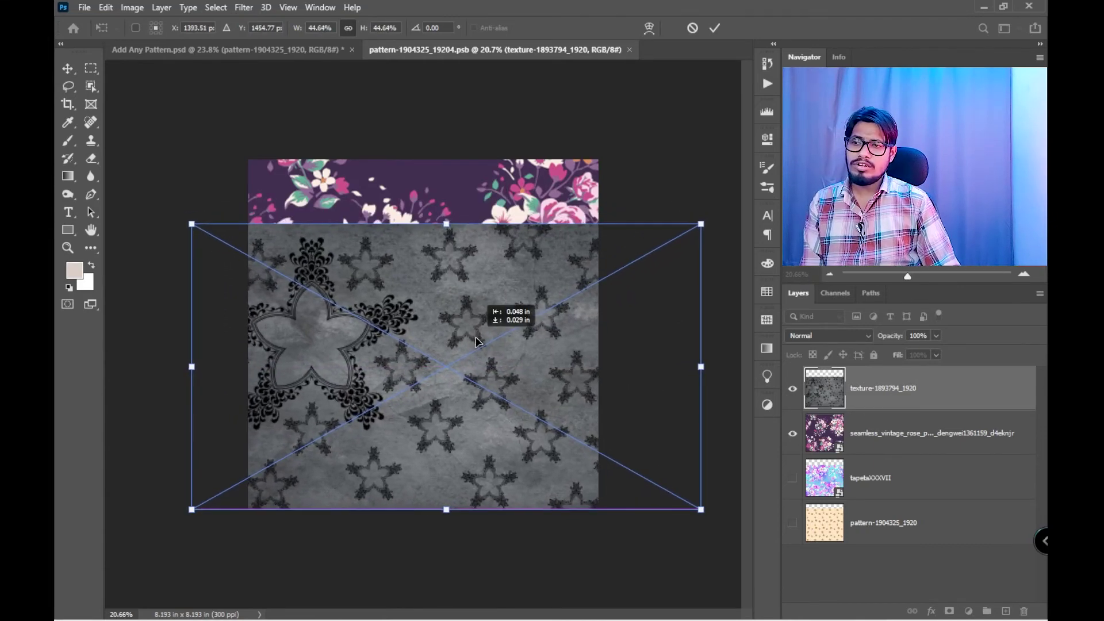
{"action": "key", "text": "Return"}
{"action": "left_click", "coordinate": [793, 433]}
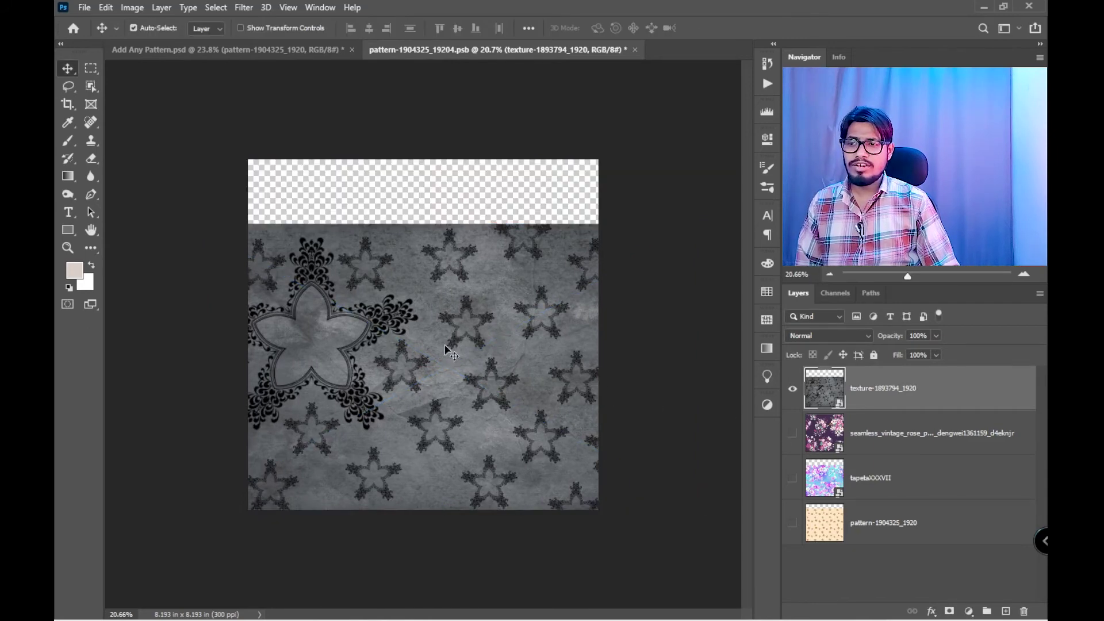
{"action": "key", "text": "ctrl+s"}
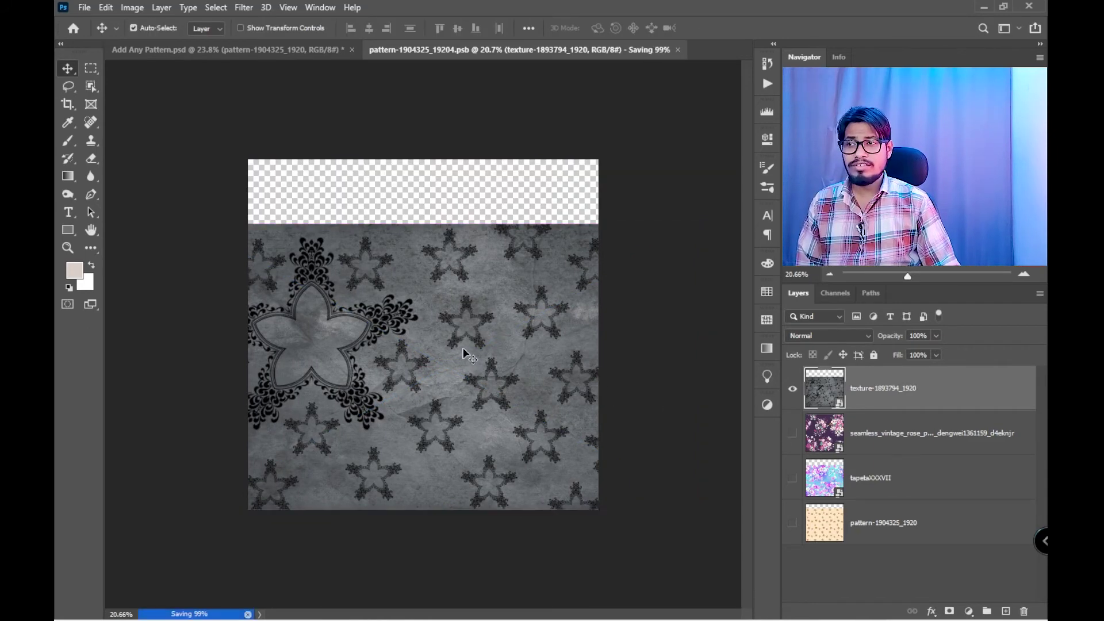
Step: Switch the sweater texture to Soft Light blending, then reopen the pattern document
{"action": "left_click", "coordinate": [269, 50]}
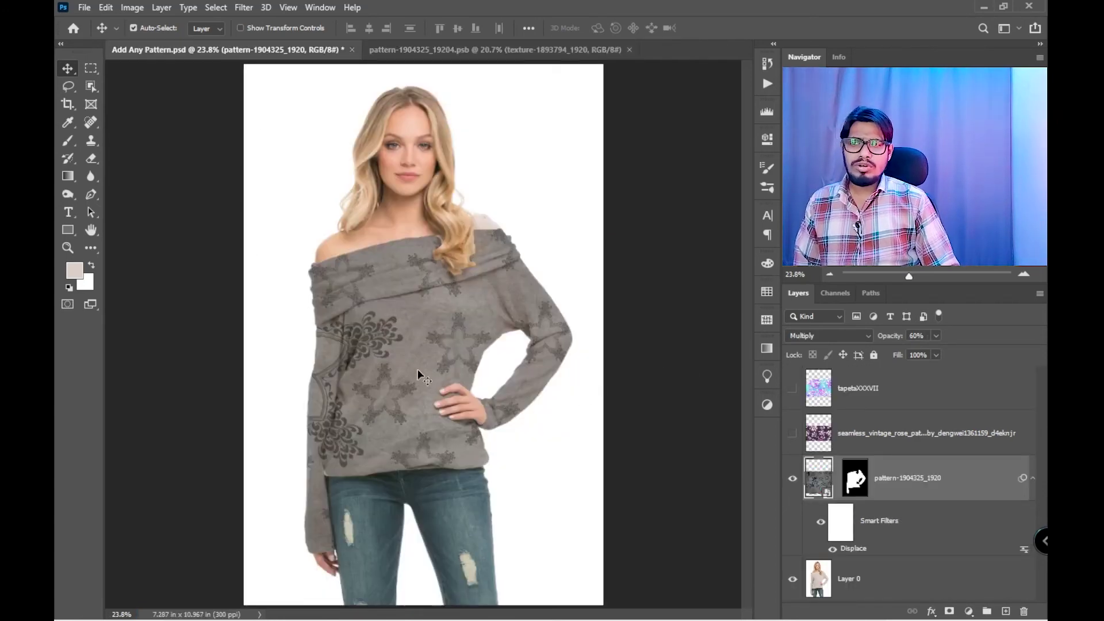
{"action": "left_click", "coordinate": [831, 335]}
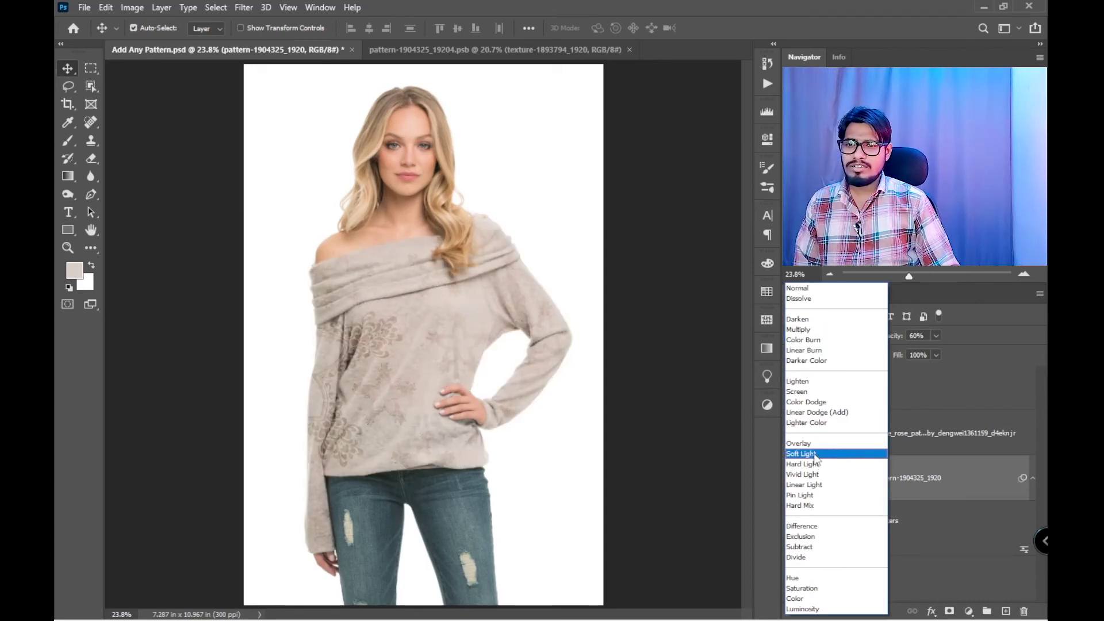
{"action": "left_click", "coordinate": [816, 455]}
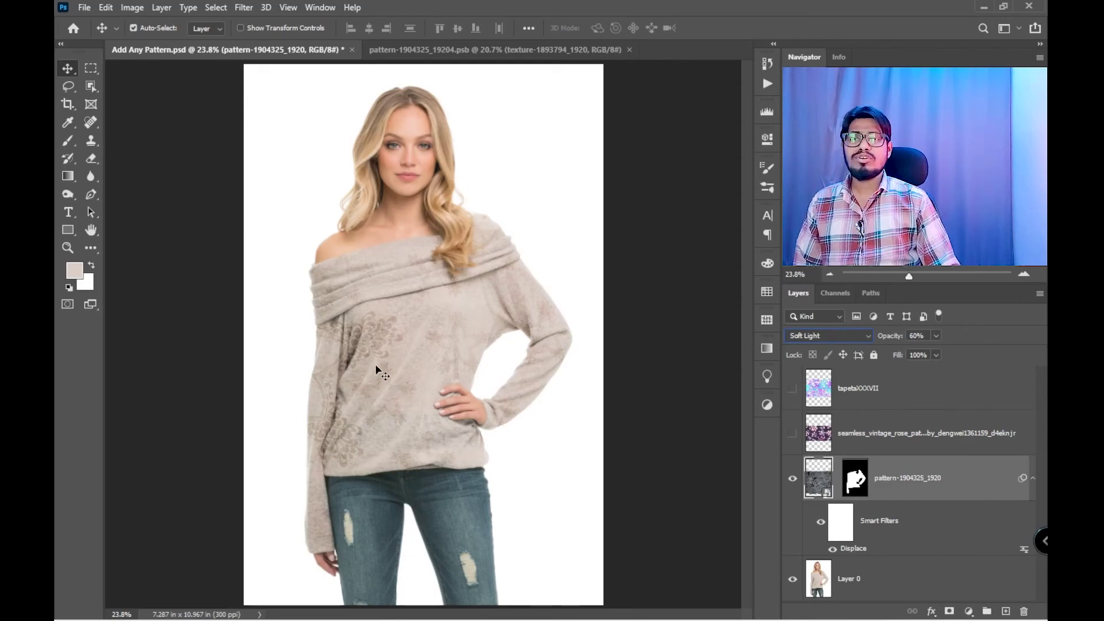
{"action": "left_click", "coordinate": [495, 50]}
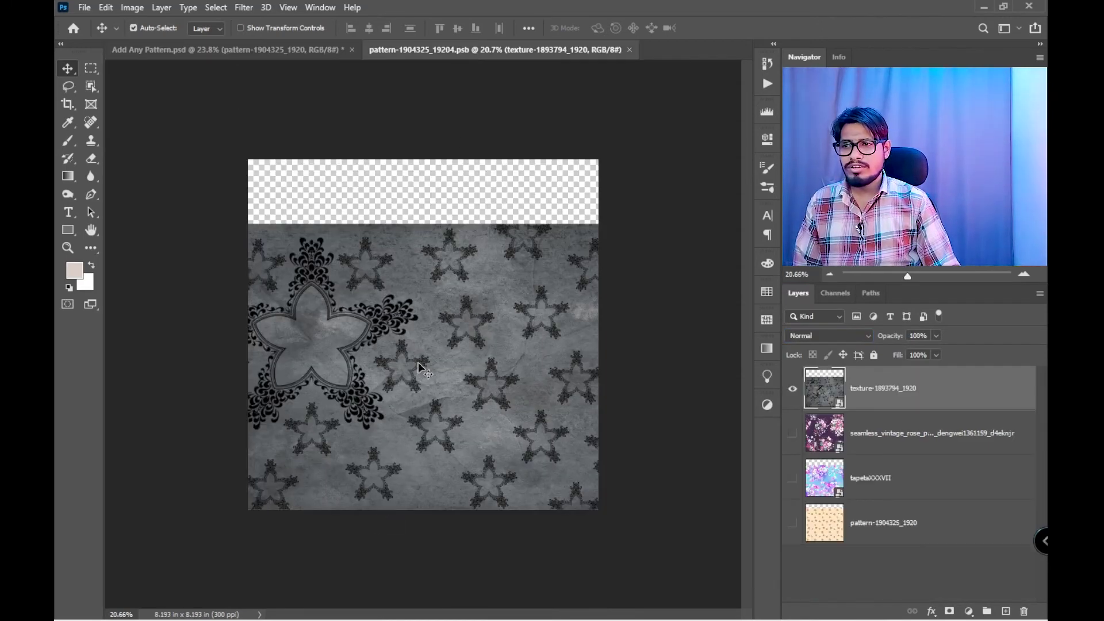
Step: Add an Invert smart filter to the star texture, save, and preview blend modes on the model
{"action": "key", "text": "ctrl+i"}
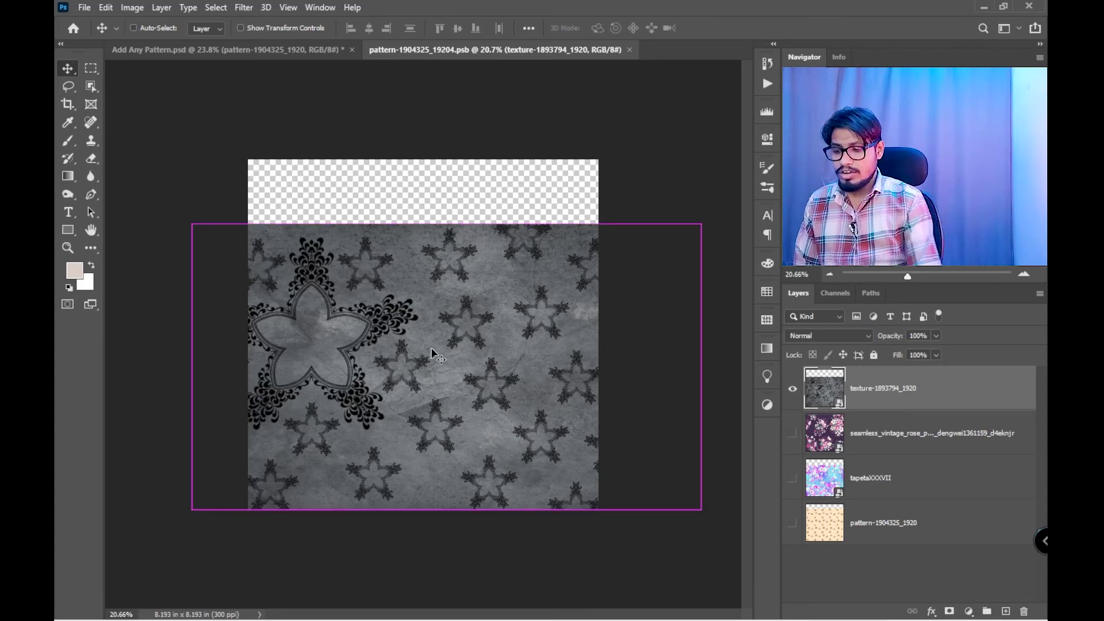
{"action": "key", "text": "ctrl+s"}
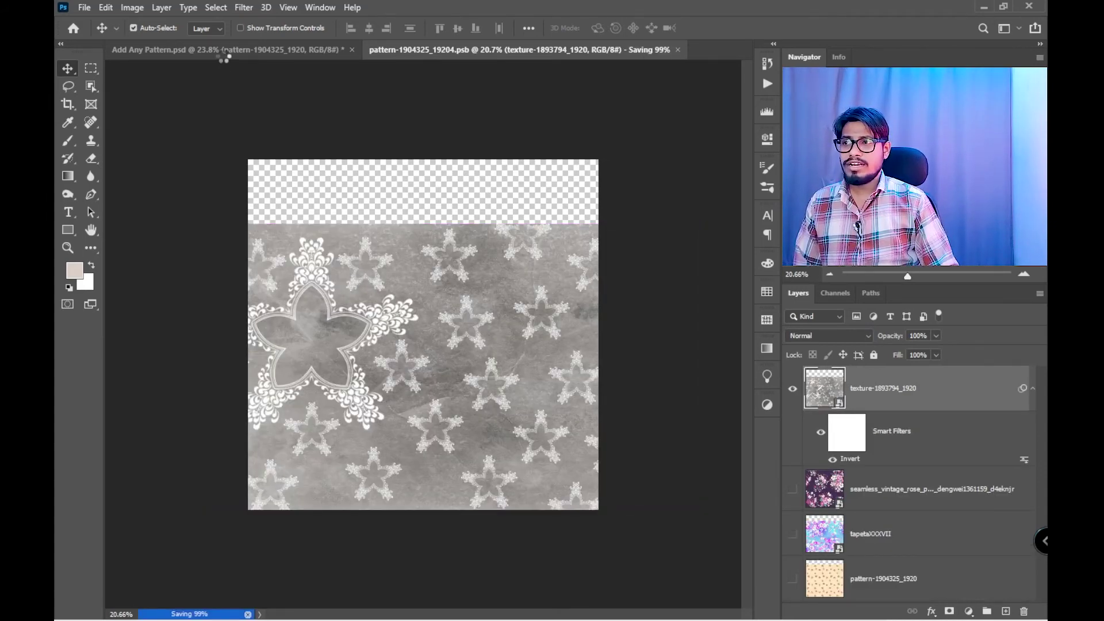
{"action": "left_click", "coordinate": [228, 52]}
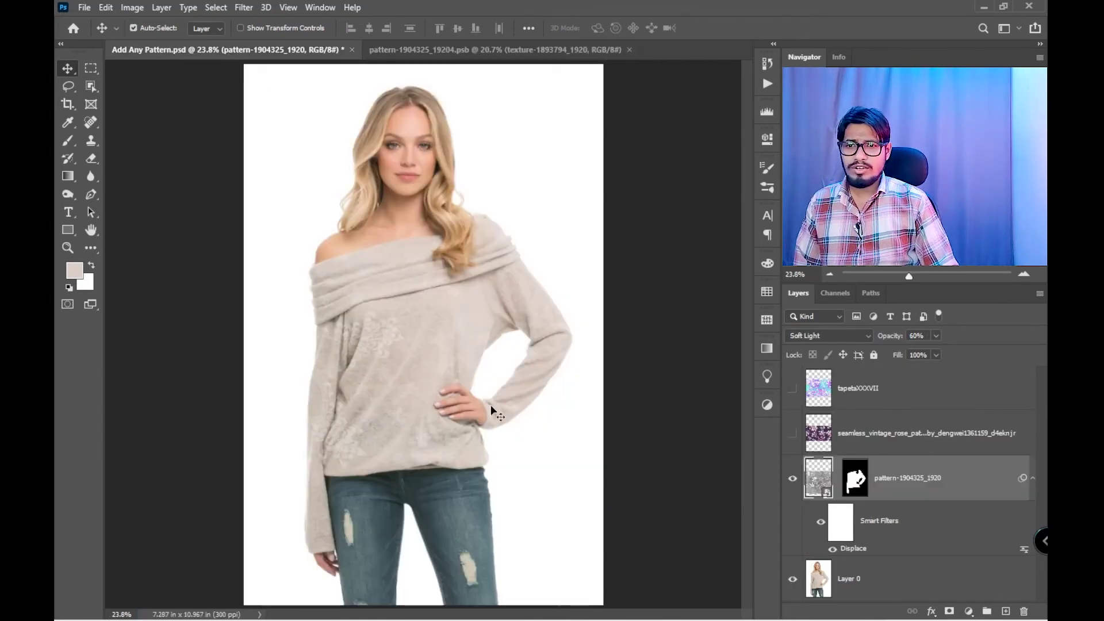
{"action": "left_click", "coordinate": [830, 337]}
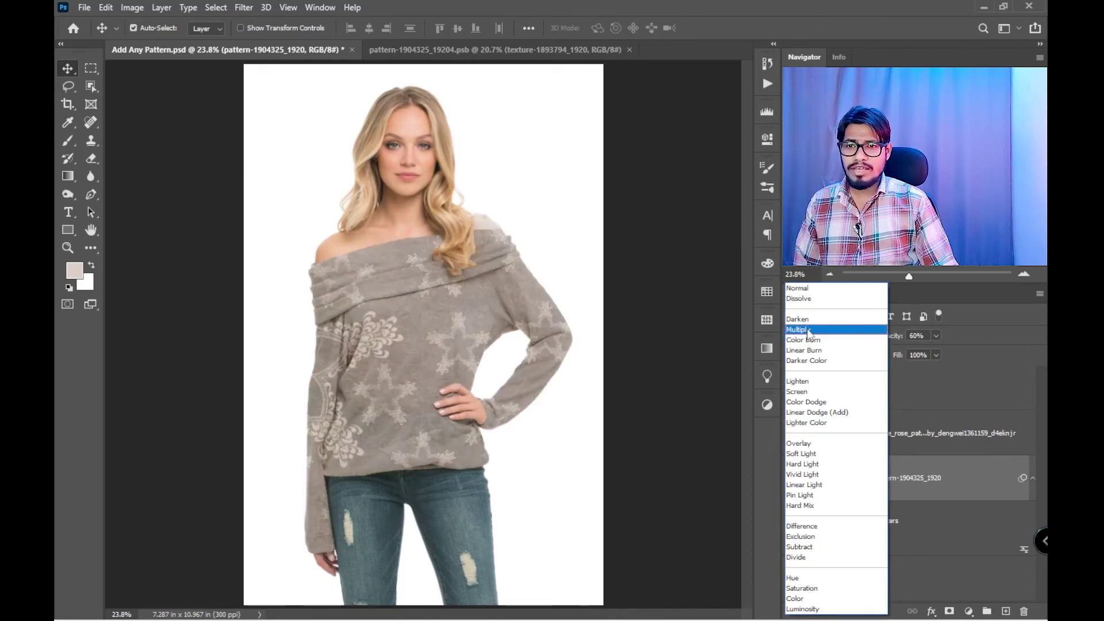
Step: Set the sweater pattern layer to Multiply, then undo Invert on the star texture file
{"action": "left_click", "coordinate": [809, 330]}
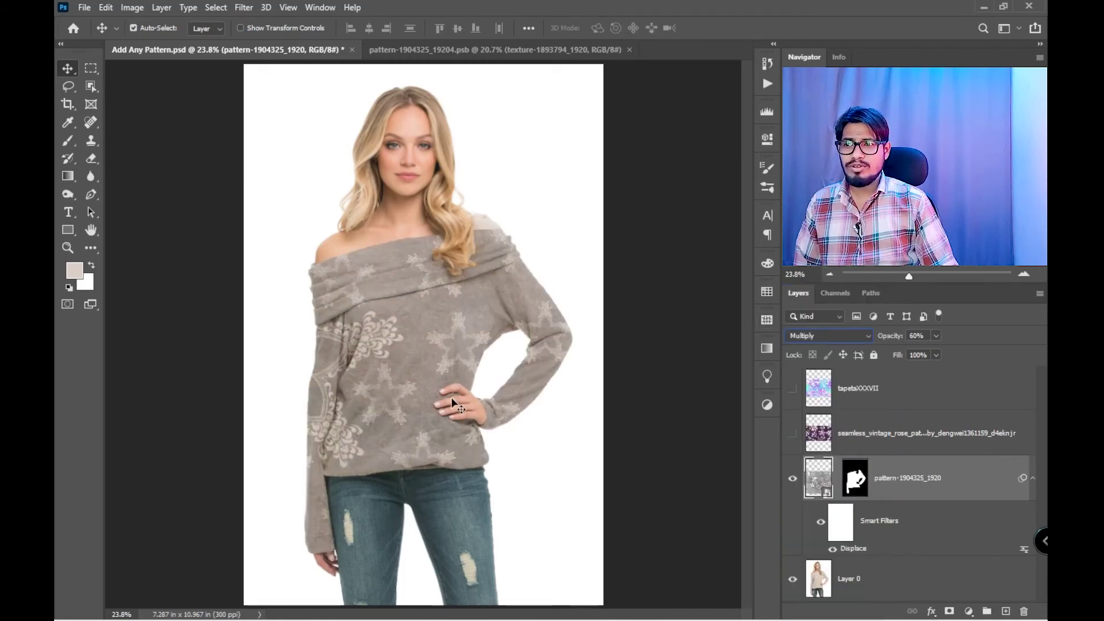
{"action": "left_click", "coordinate": [489, 52]}
{"action": "key", "text": "ctrl+z"}
Step: Try stretching the star texture taller from its top edge, then undo the resize
{"action": "key", "text": "ctrl+t"}
{"action": "left_click_drag", "start_coordinate": [446, 224], "coordinate": [444, 210]}
{"action": "key", "text": "ctrl+z"}
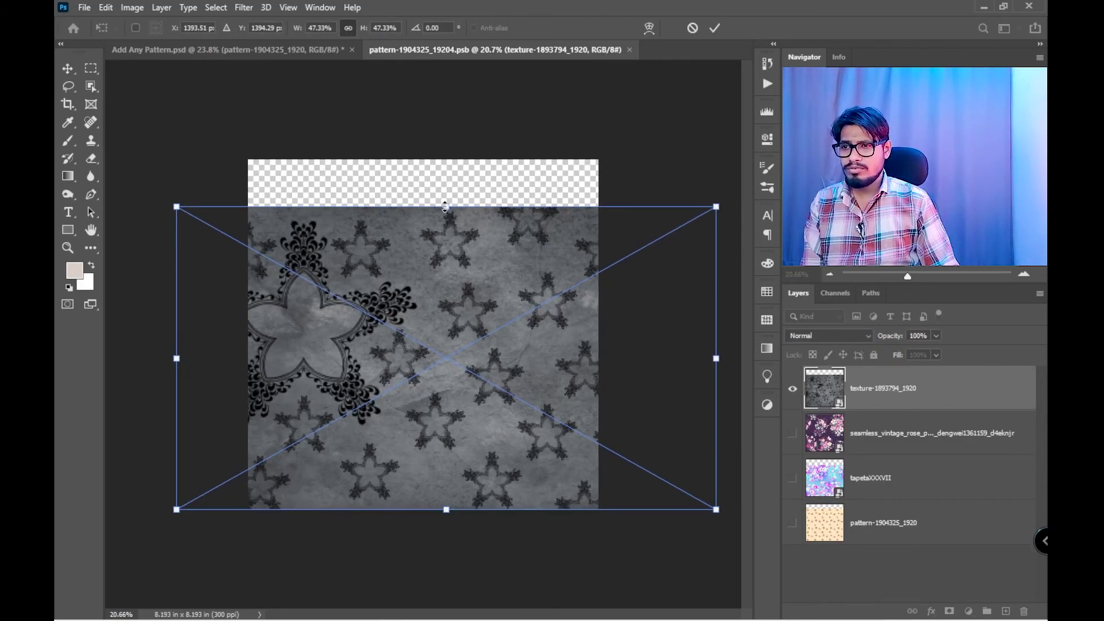
Step: Cancel the texture resize, restore Invert, save the texture and return to Add Any Pattern.psd
{"action": "key", "text": "Escape"}
{"action": "key", "text": "ctrl+shift+z"}
{"action": "key", "text": "ctrl+s"}
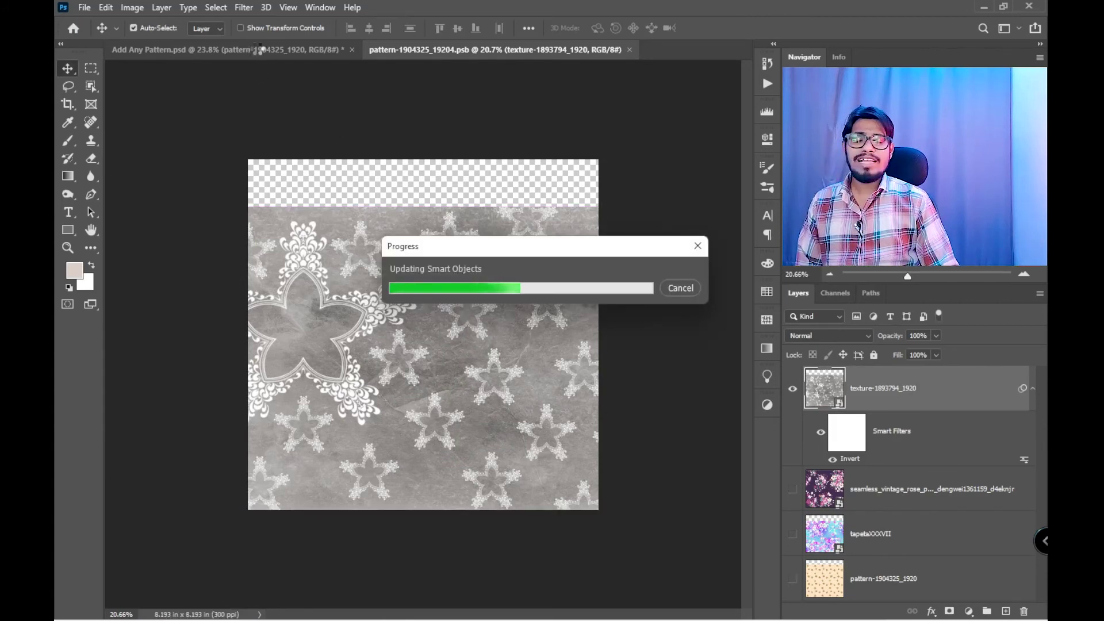
{"action": "left_click", "coordinate": [262, 52]}
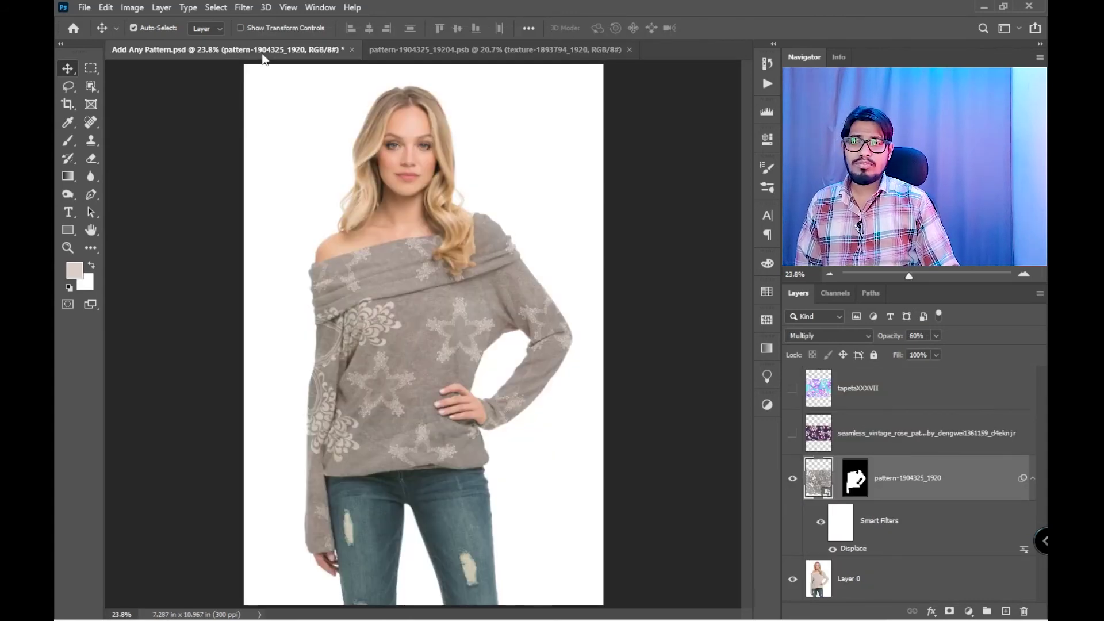
{"action": "scroll", "coordinate": [441, 394], "scroll_direction": "up", "scroll_amount": 2}
{"action": "scroll", "coordinate": [389, 395], "scroll_direction": "up", "scroll_amount": 1}
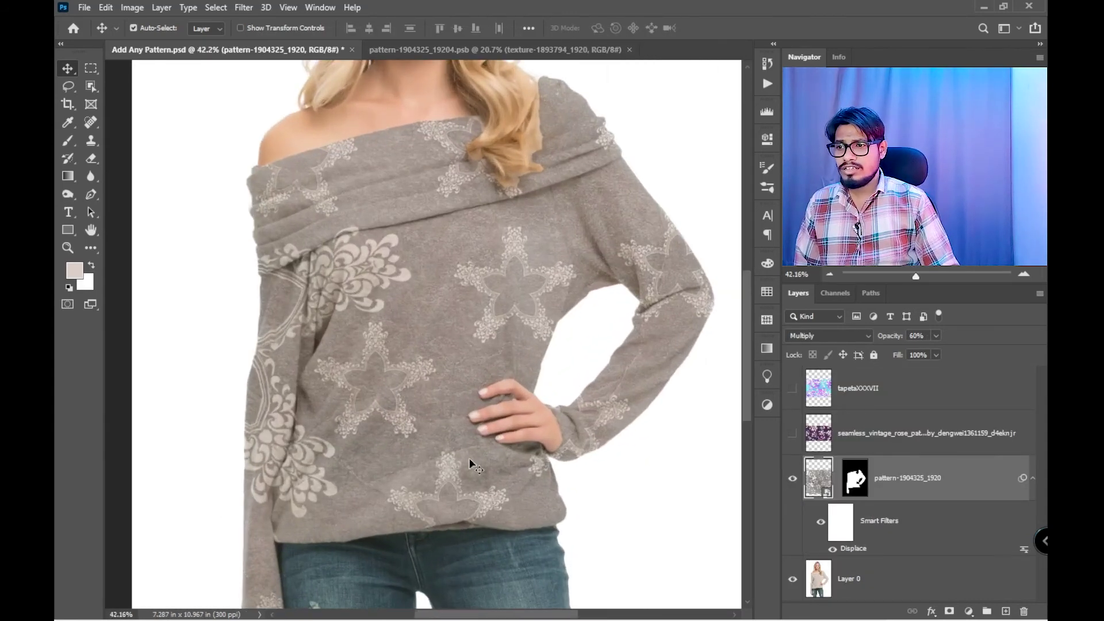
{"action": "scroll", "coordinate": [519, 362], "scroll_direction": "down", "scroll_amount": 1}
{"action": "scroll", "coordinate": [520, 362], "scroll_direction": "down", "scroll_amount": 1}
{"action": "scroll", "coordinate": [391, 238], "scroll_direction": "down", "scroll_amount": 1}
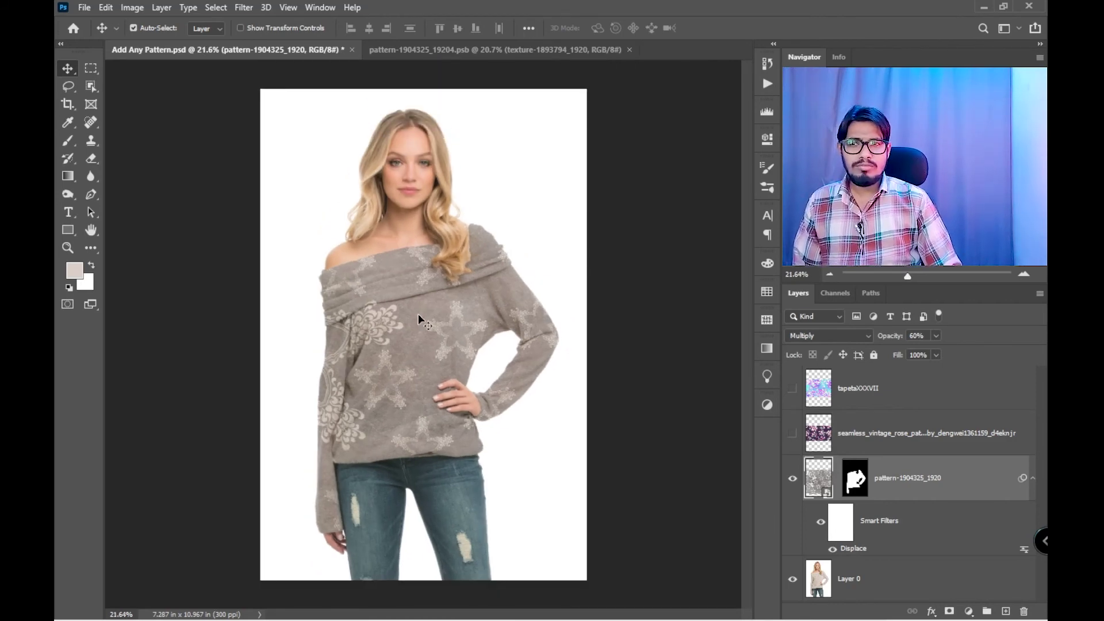
{"action": "scroll", "coordinate": [450, 392], "scroll_direction": "up", "scroll_amount": 1}
{"action": "scroll", "coordinate": [484, 312], "scroll_direction": "up", "scroll_amount": 1}
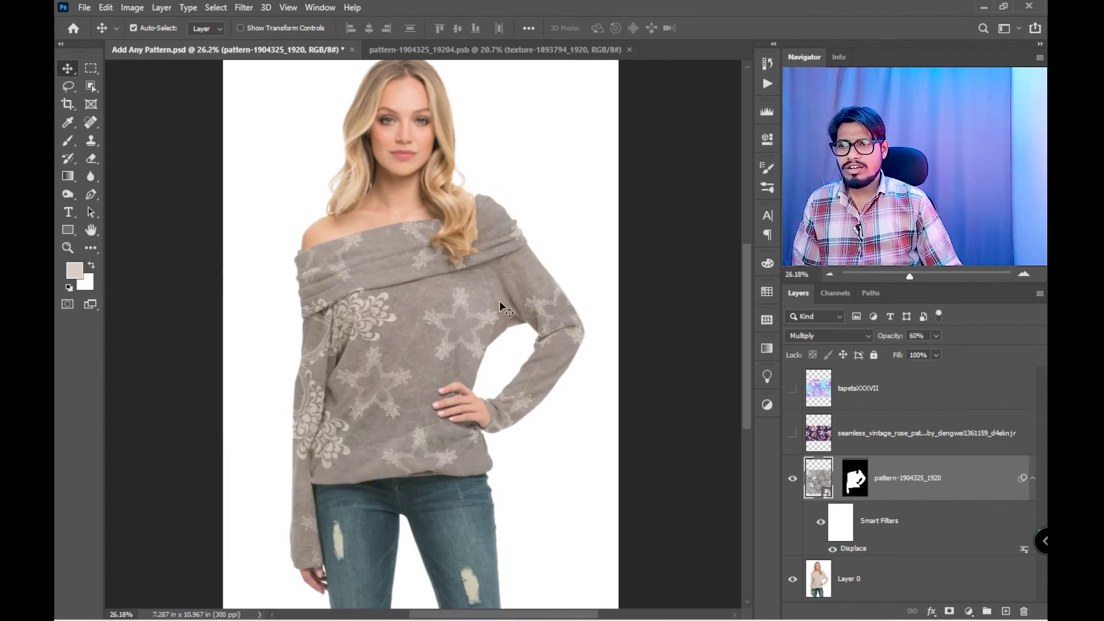
Step: Add a Curves 1 adjustment clipped to the star pattern layer, bent into a gentle S-curve
{"action": "left_click", "coordinate": [970, 612]}
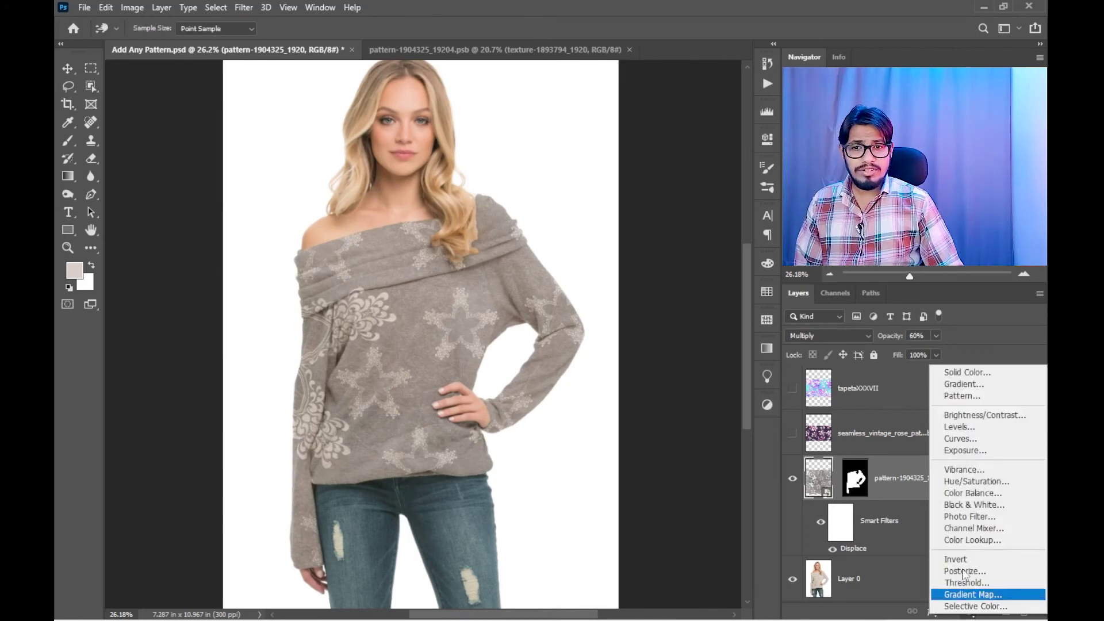
{"action": "left_click", "coordinate": [972, 438]}
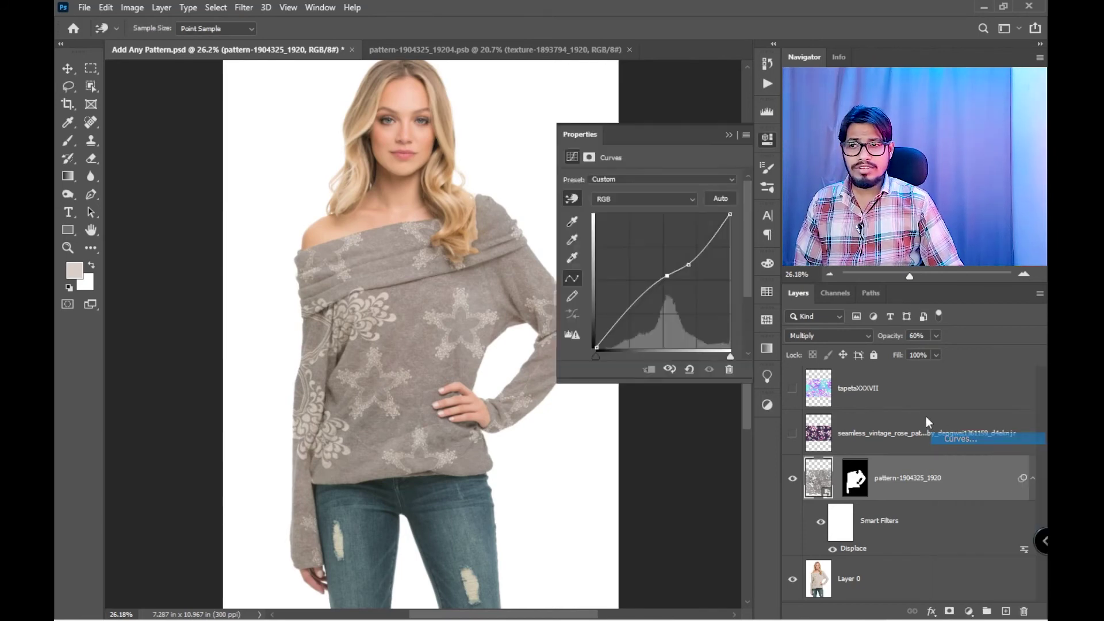
{"action": "left_click_drag", "start_coordinate": [617, 328], "coordinate": [617, 328]}
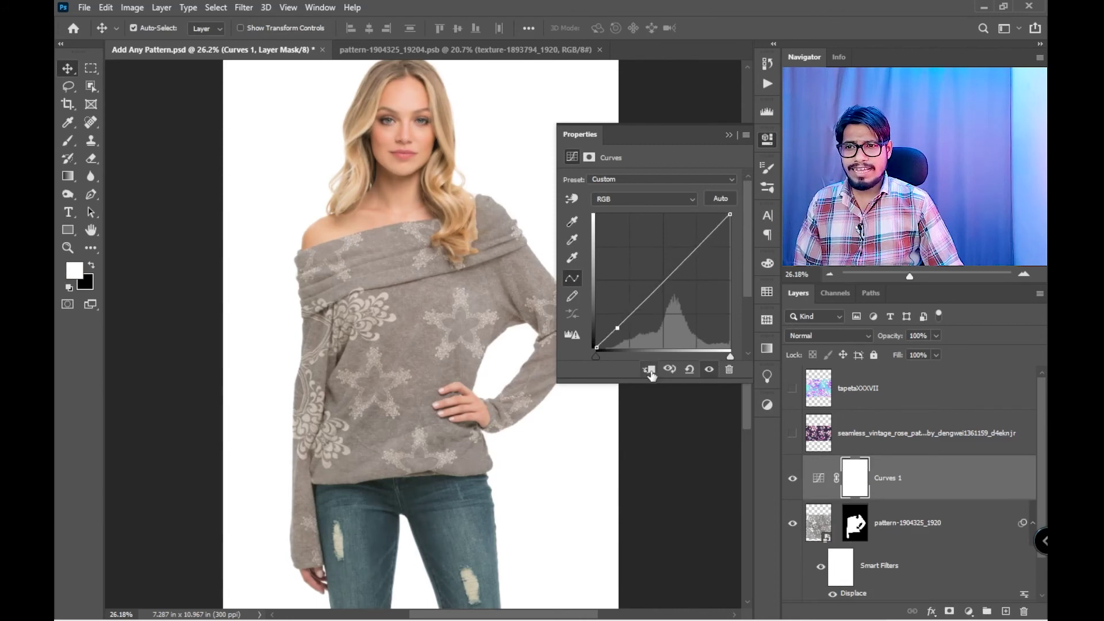
{"action": "left_click", "coordinate": [650, 371]}
{"action": "left_click_drag", "start_coordinate": [698, 248], "coordinate": [691, 245]}
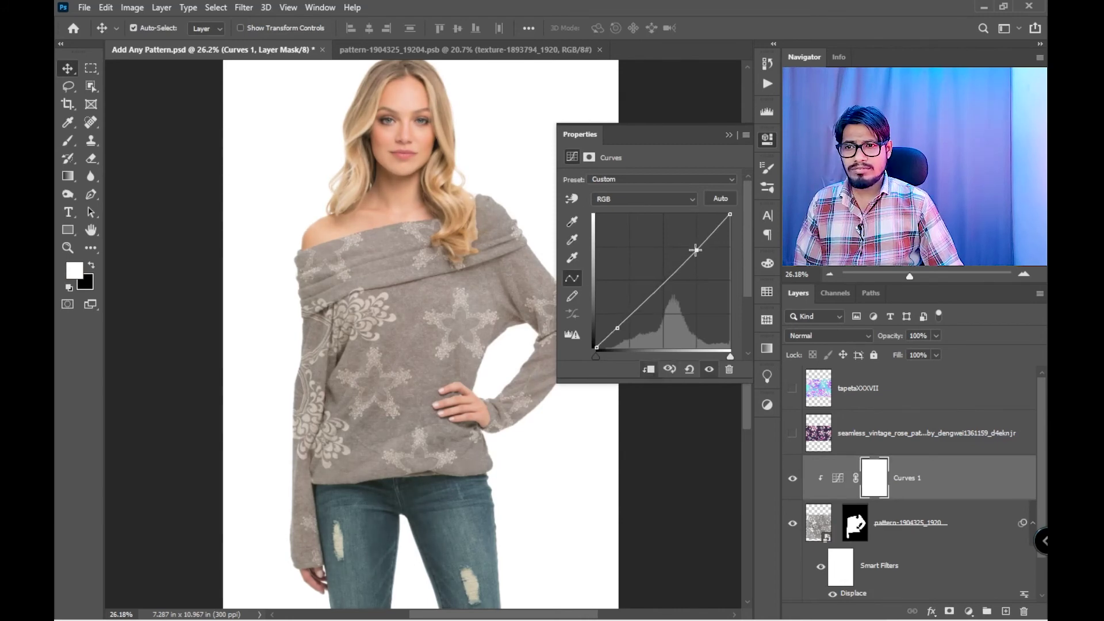
{"action": "left_click_drag", "start_coordinate": [615, 326], "coordinate": [627, 327]}
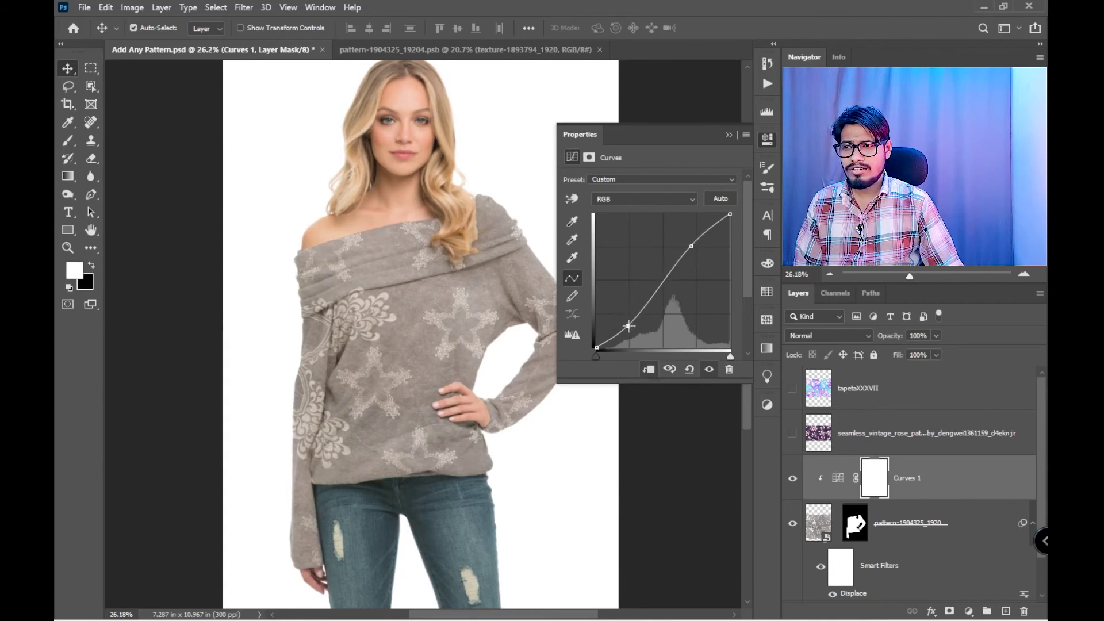
{"action": "left_click", "coordinate": [767, 140]}
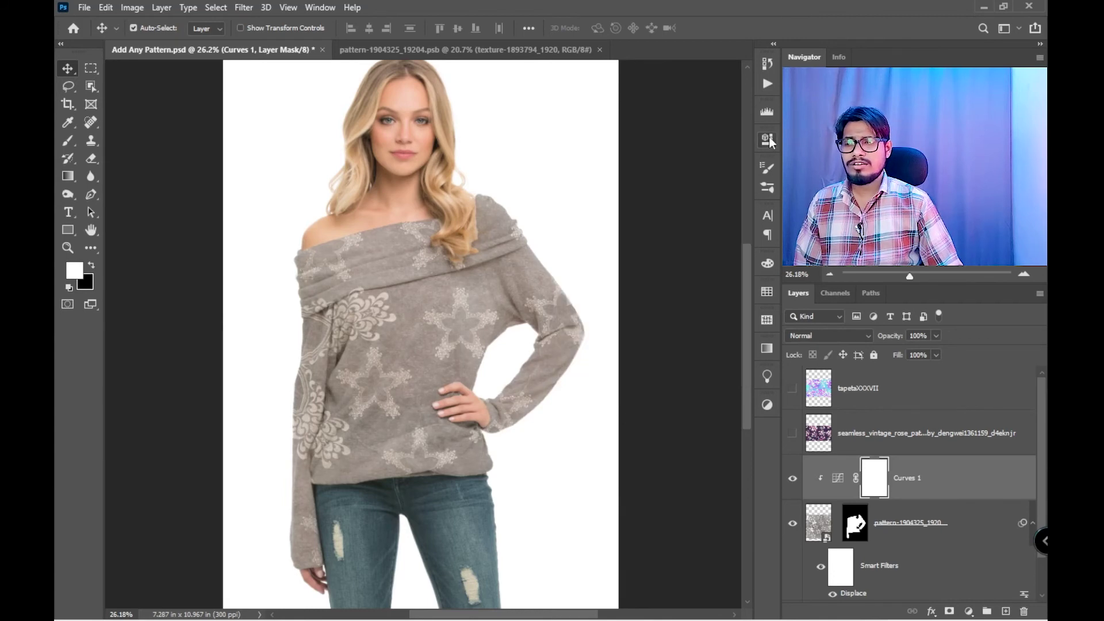
{"action": "scroll", "coordinate": [483, 230], "scroll_direction": "up", "scroll_amount": 3}
Step: Paint the pattern's mask with a soft black 11%-opacity brush over the shoulder hair
{"action": "scroll", "coordinate": [482, 230], "scroll_direction": "up", "scroll_amount": 2}
{"action": "scroll", "coordinate": [484, 230], "scroll_direction": "up", "scroll_amount": 1}
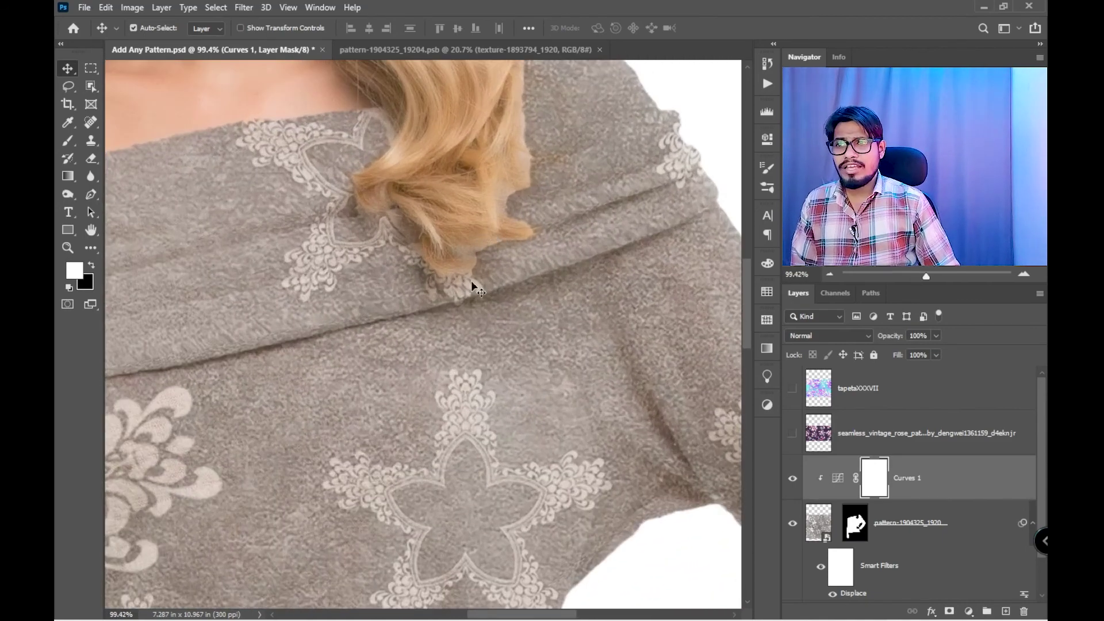
{"action": "left_click", "coordinate": [856, 524]}
{"action": "scroll", "coordinate": [541, 258], "scroll_direction": "up", "scroll_amount": 2}
{"action": "left_click_drag", "start_coordinate": [538, 254], "coordinate": [479, 335]}
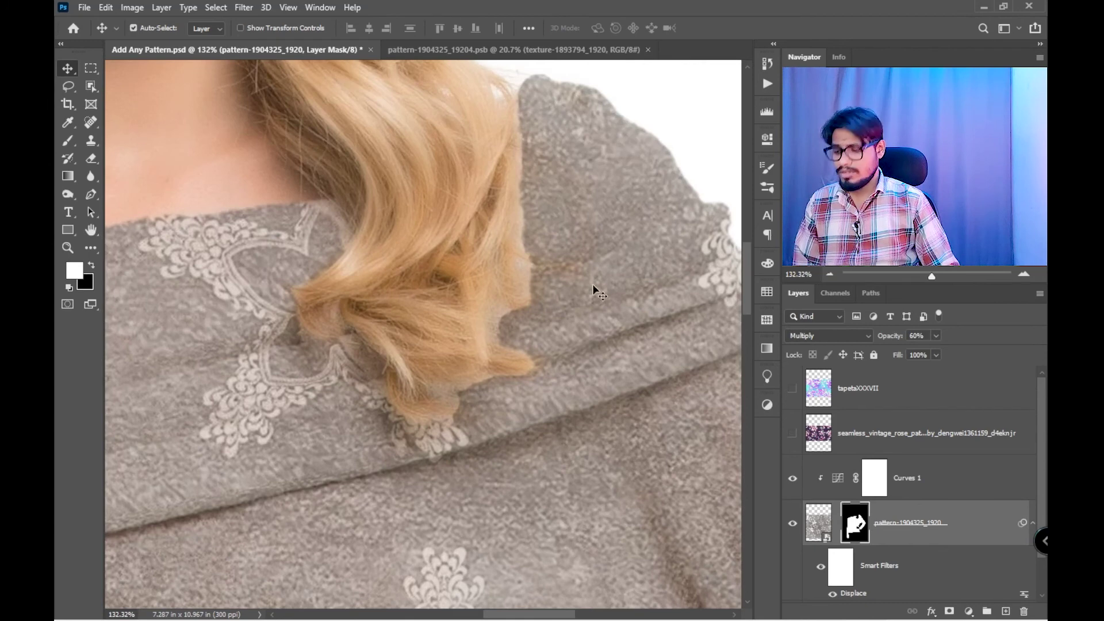
{"action": "key", "text": "b"}
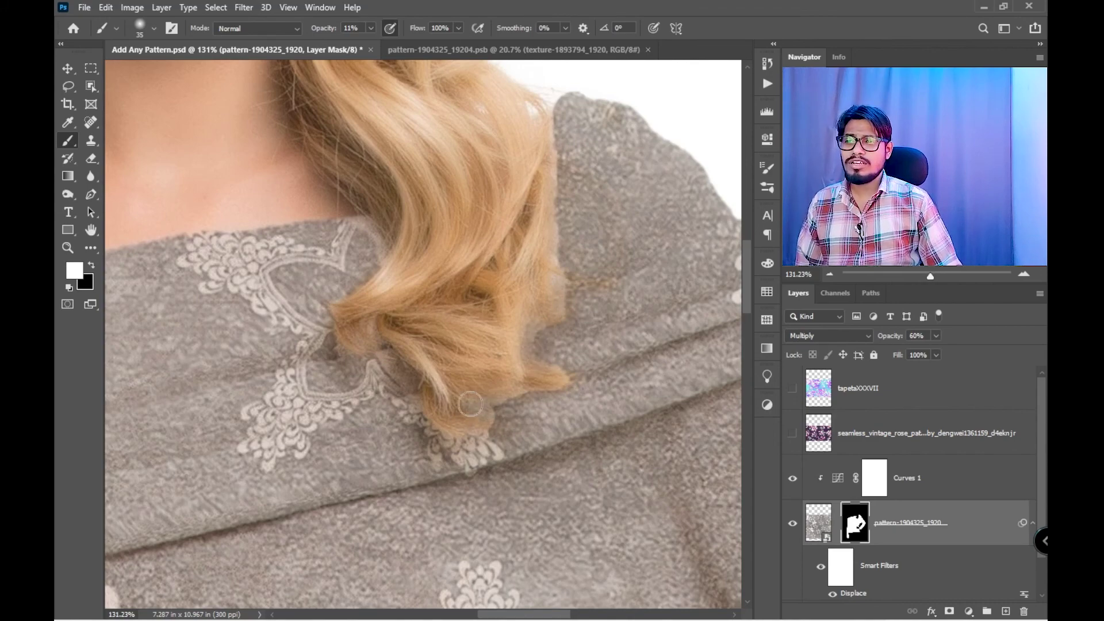
{"action": "scroll", "coordinate": [436, 343], "scroll_direction": "down", "scroll_amount": 2}
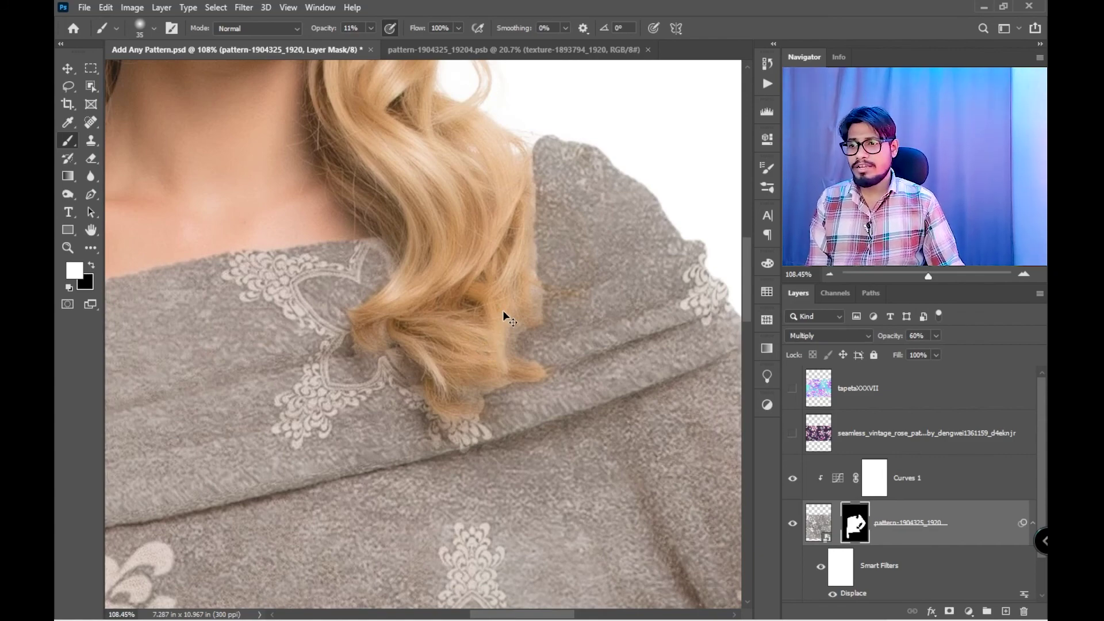
{"action": "key", "text": "ctrl+0"}
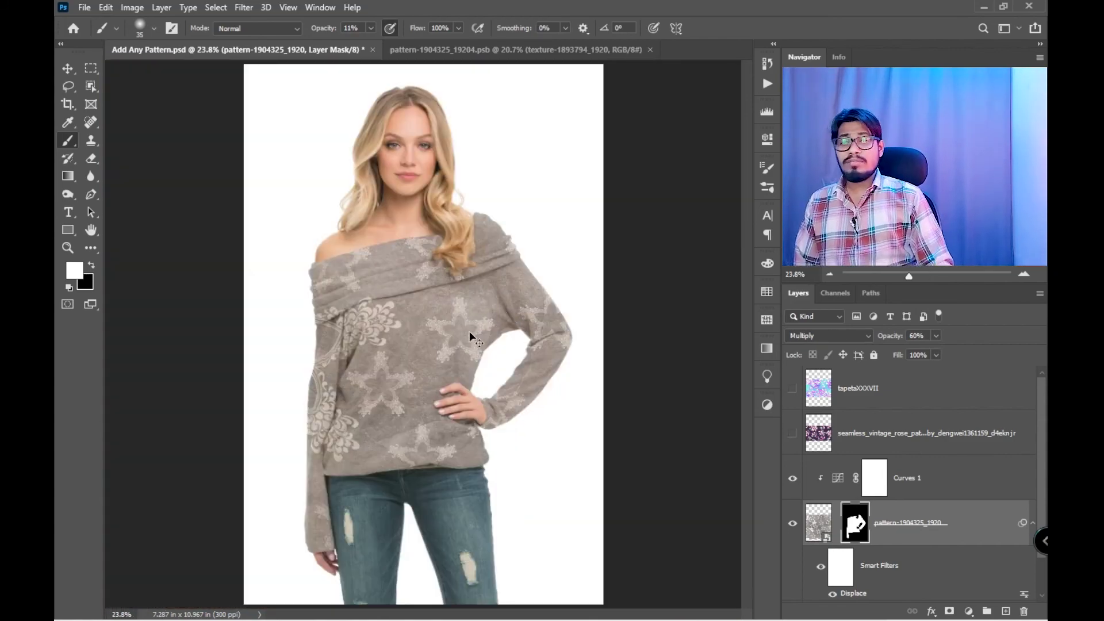